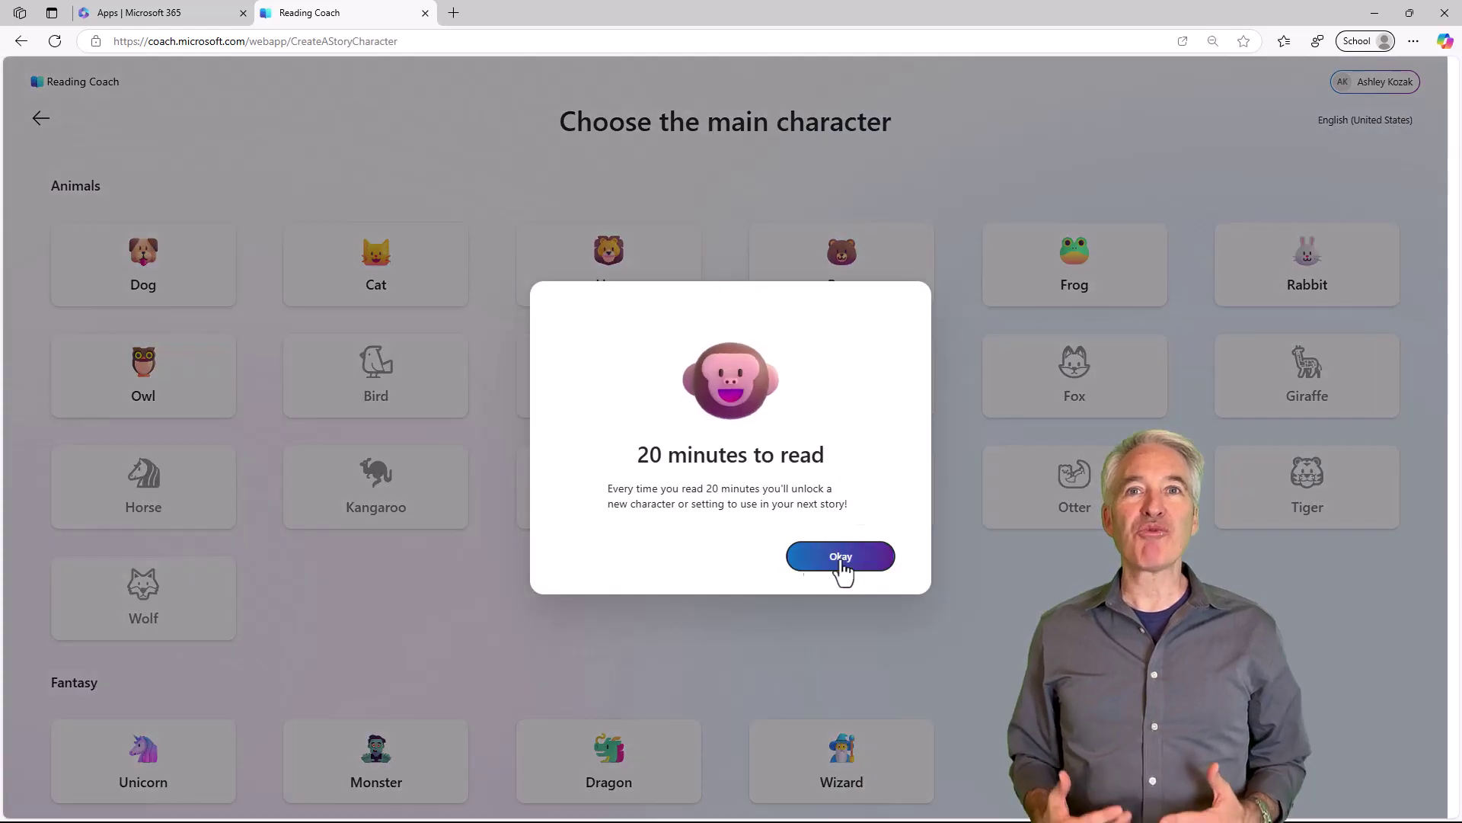
Pick Level 3 for the story and start reading it aloud.
click(841, 556)
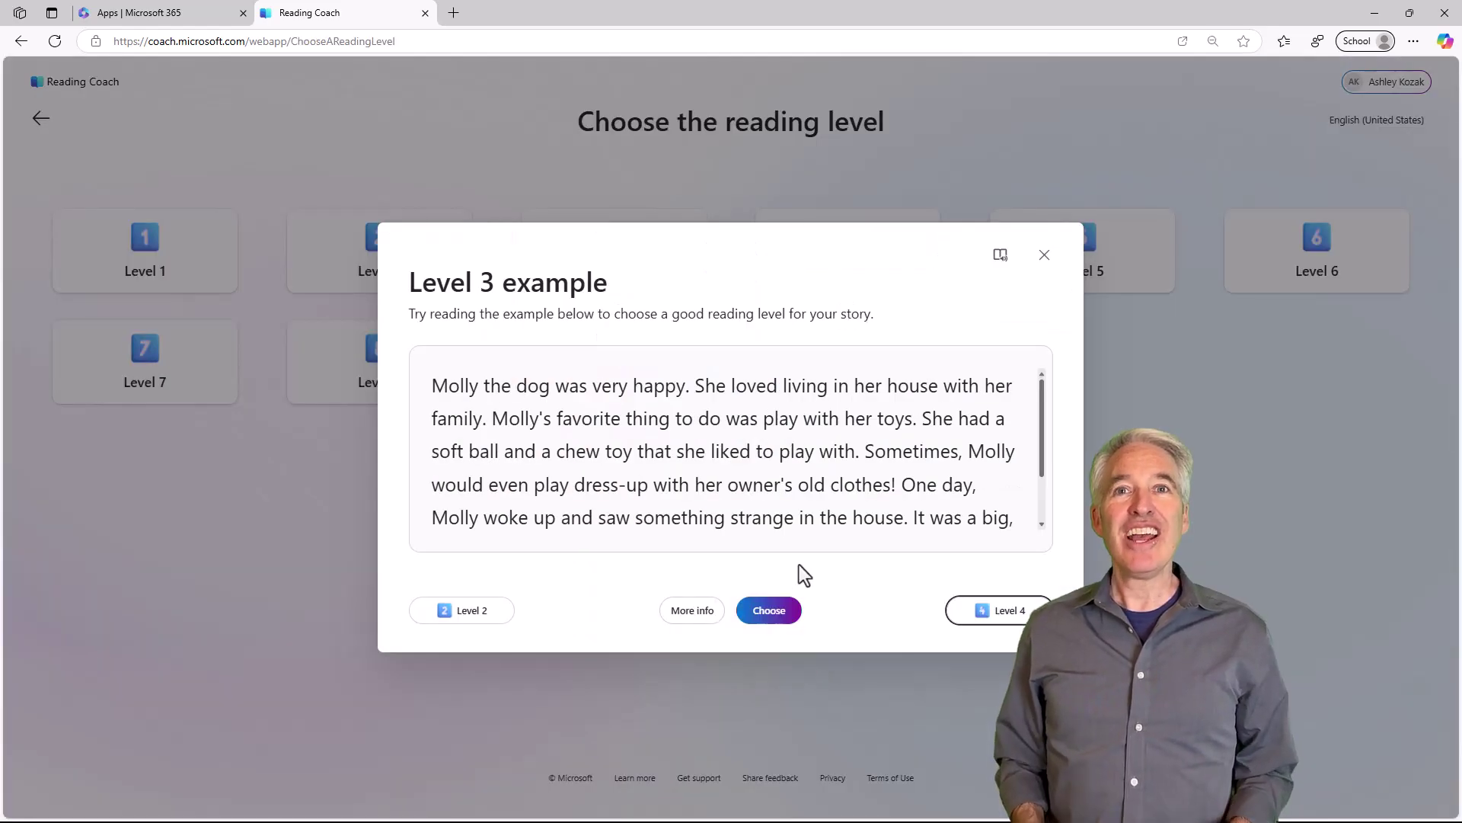
click(769, 610)
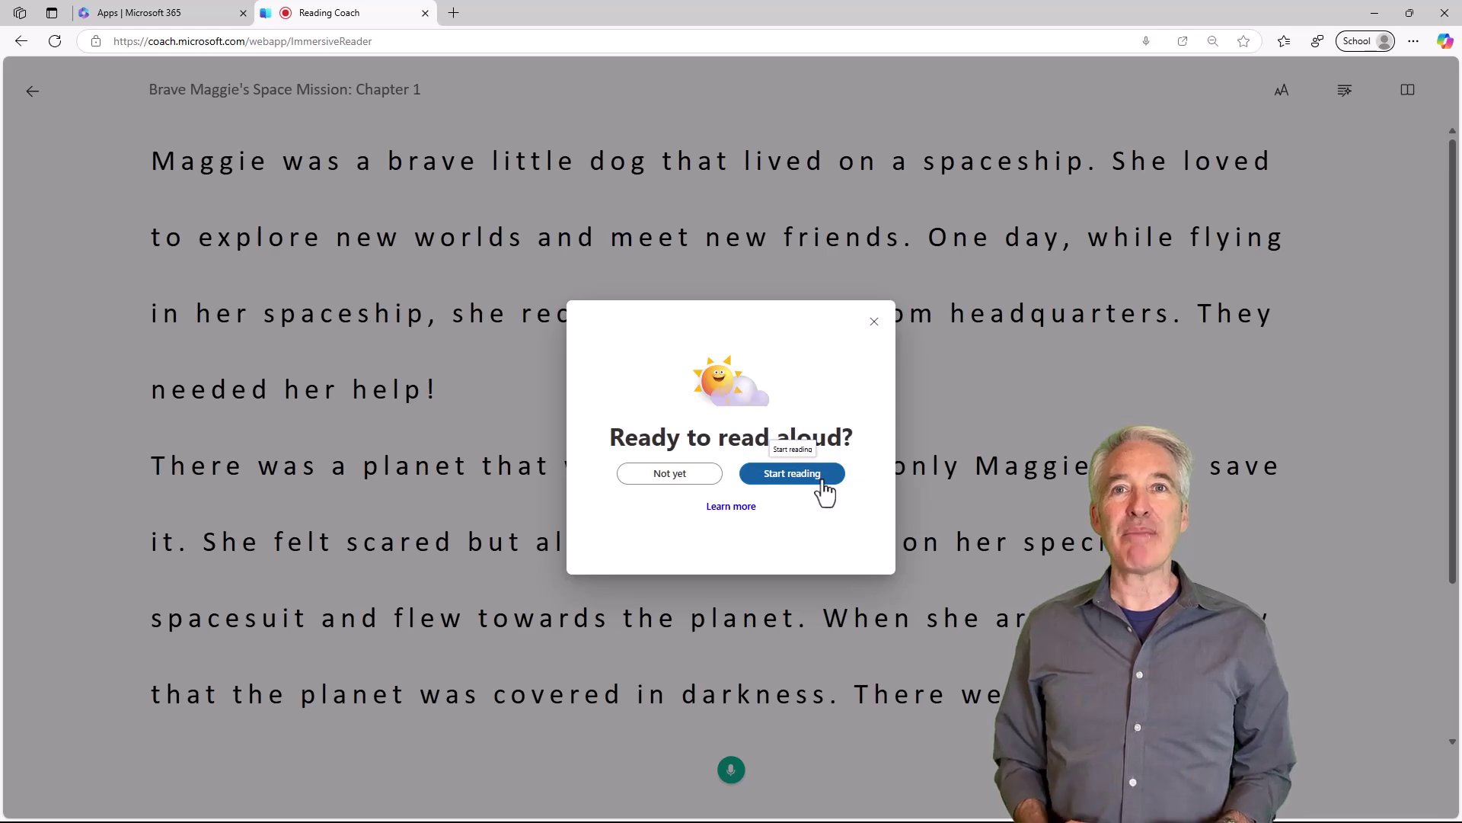
click(824, 492)
scroll(841, 667, down, 3)
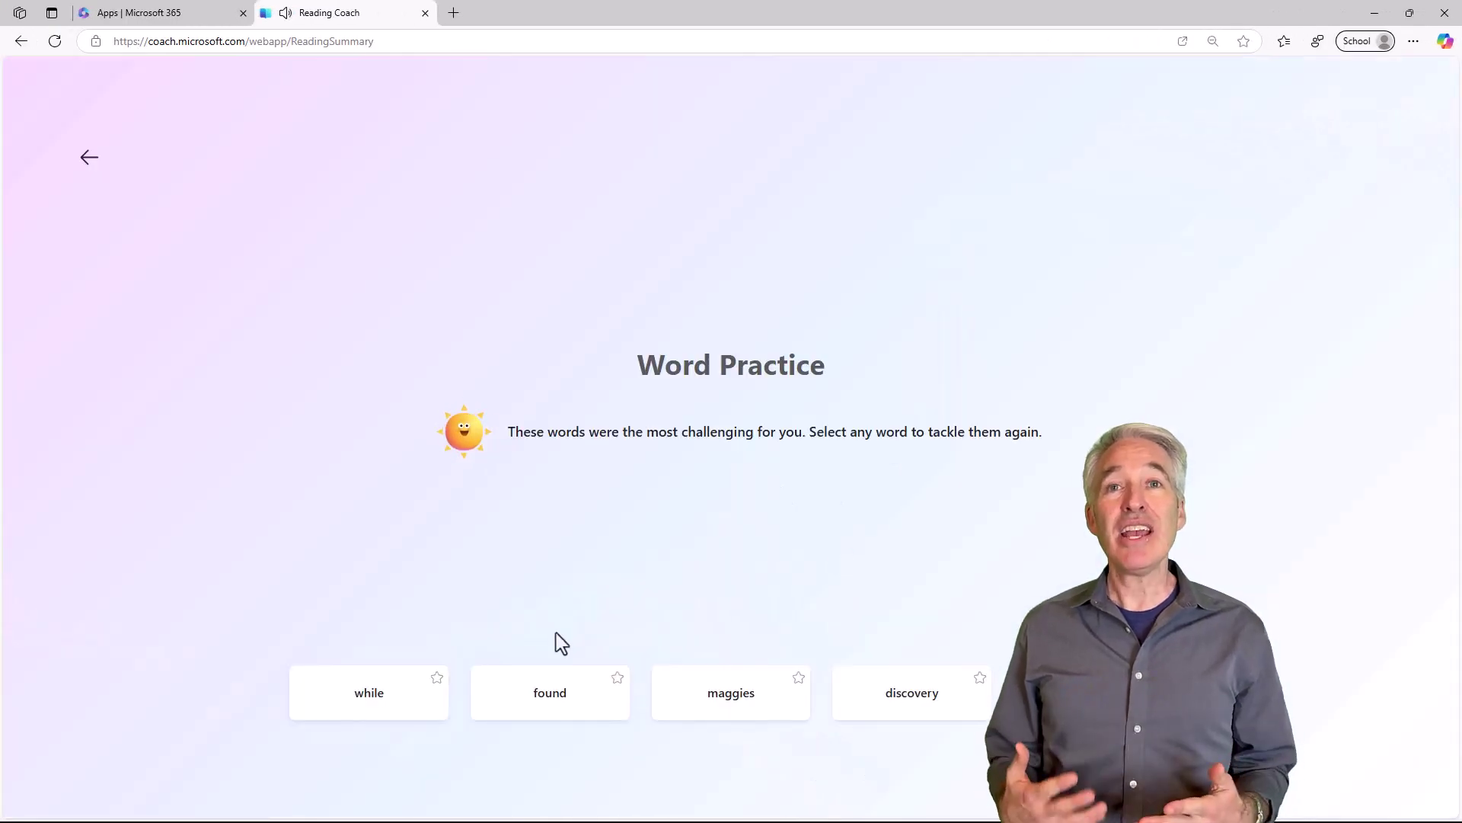
Practise the words 'while' and 'found', then view My Progress for the last thirty days.
click(371, 669)
click(728, 777)
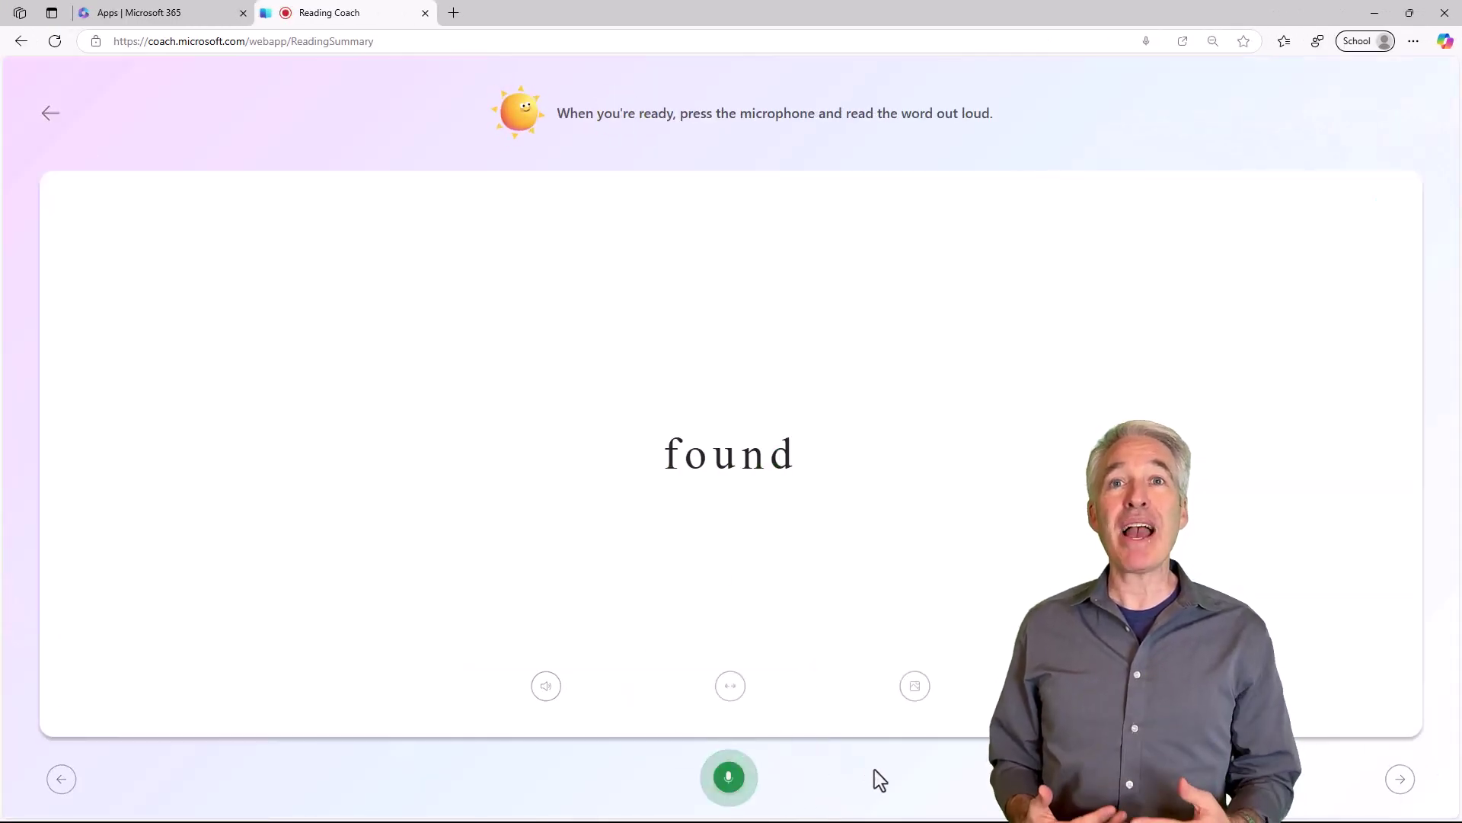
click(51, 113)
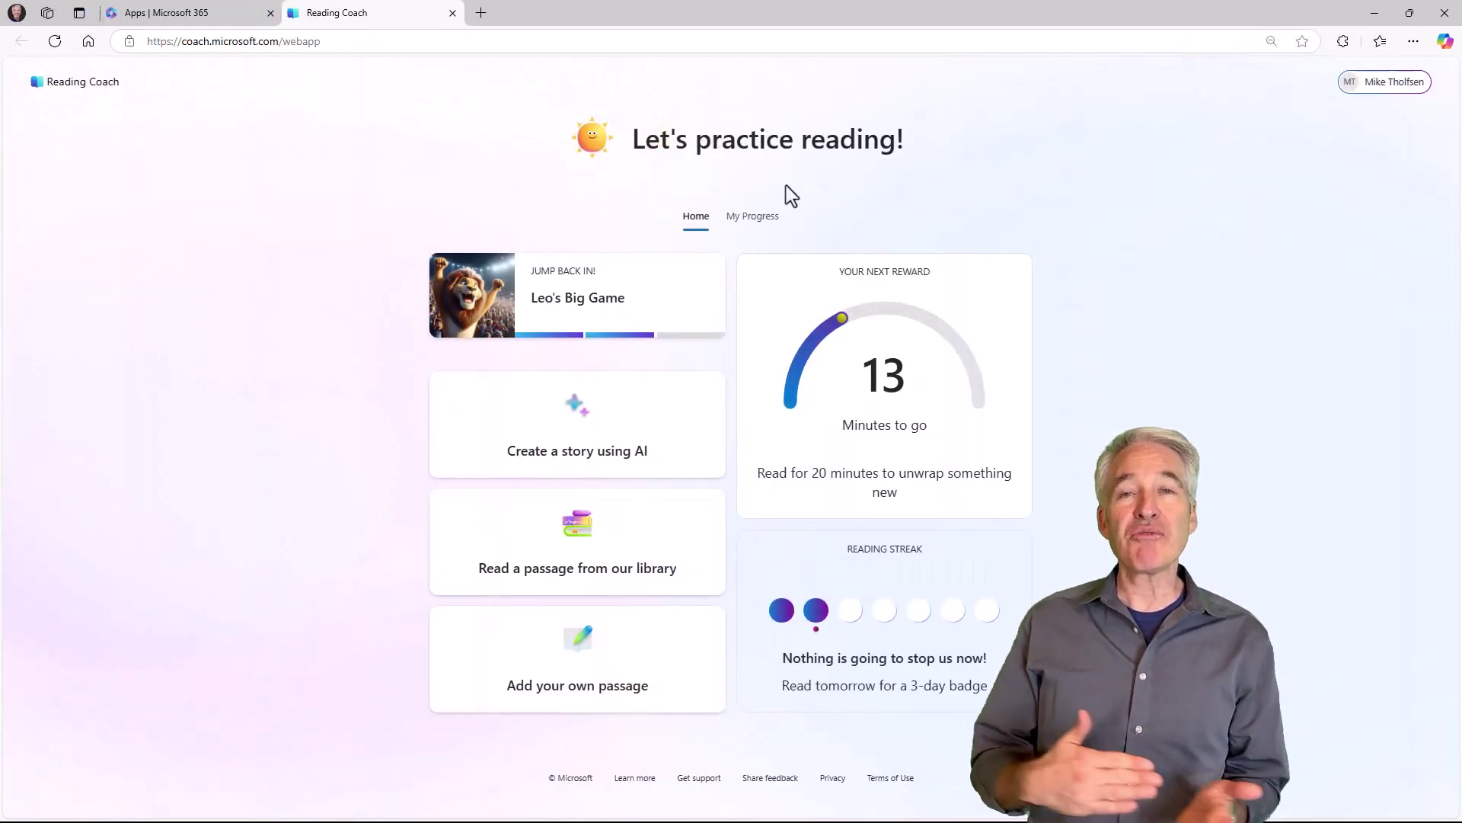
click(754, 218)
click(724, 236)
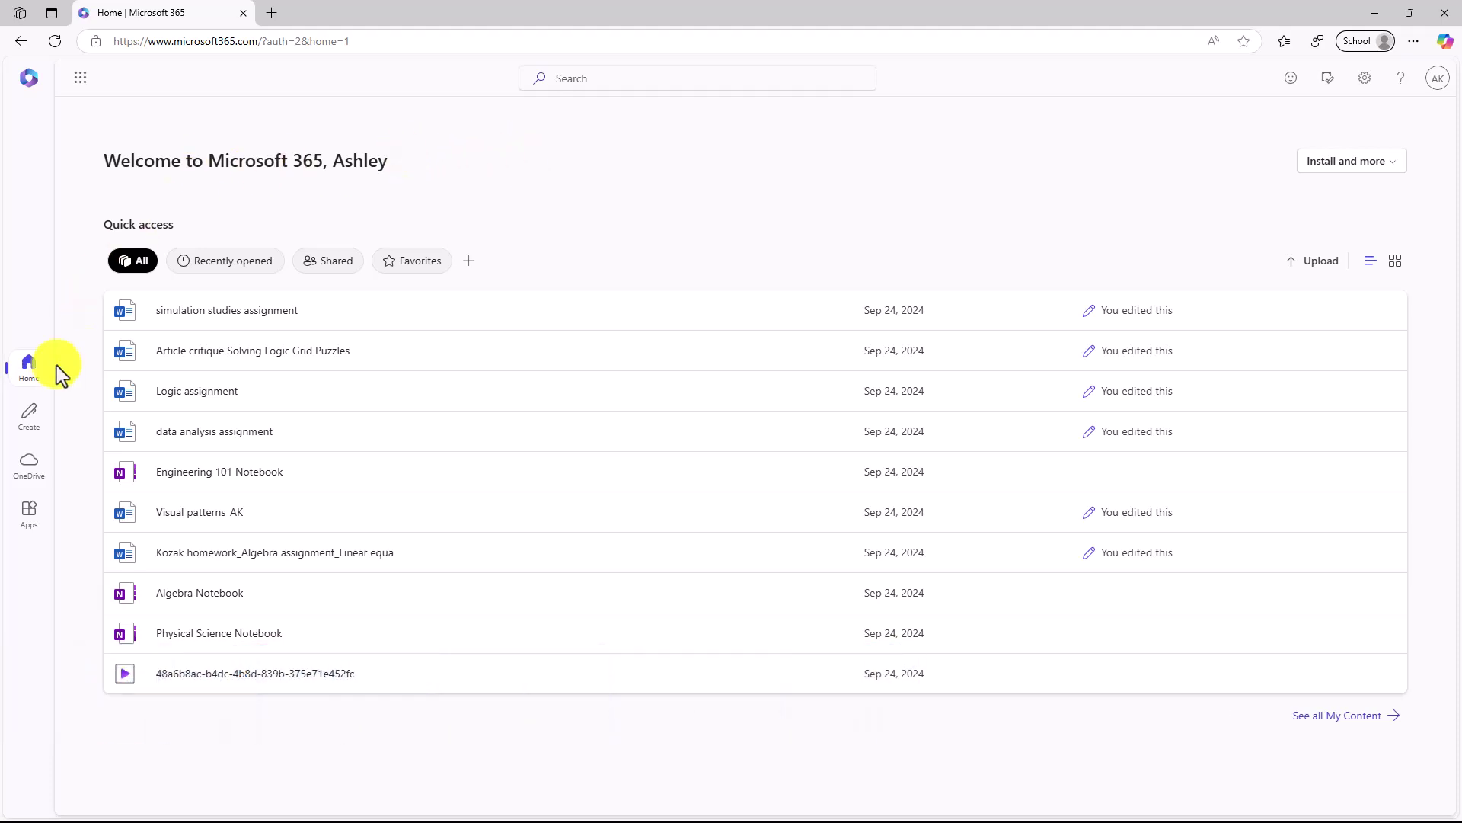
Pin Reading Coach to the sidebar from the Apps page and filter apps to Education.
click(30, 518)
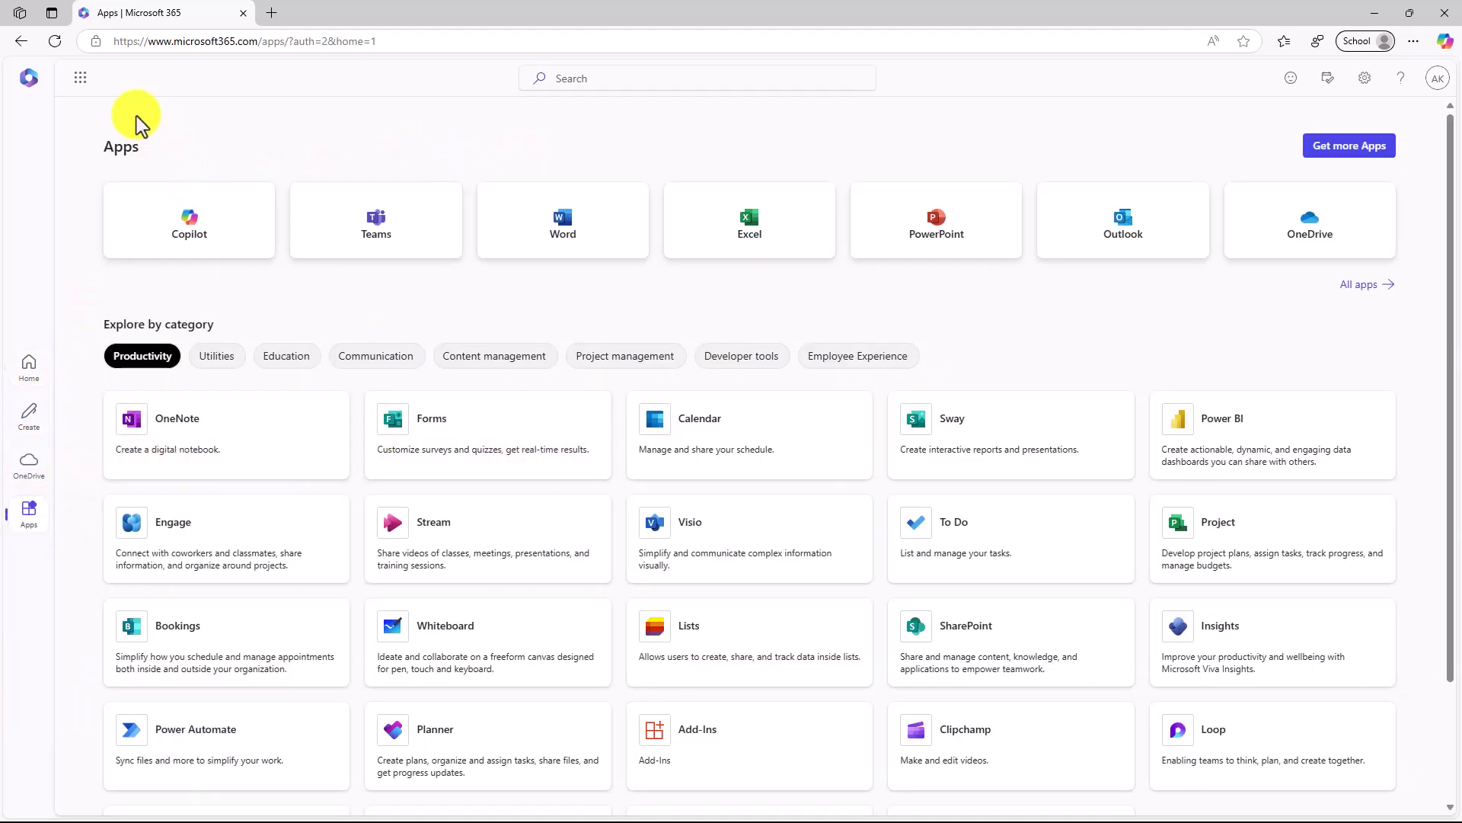
click(80, 77)
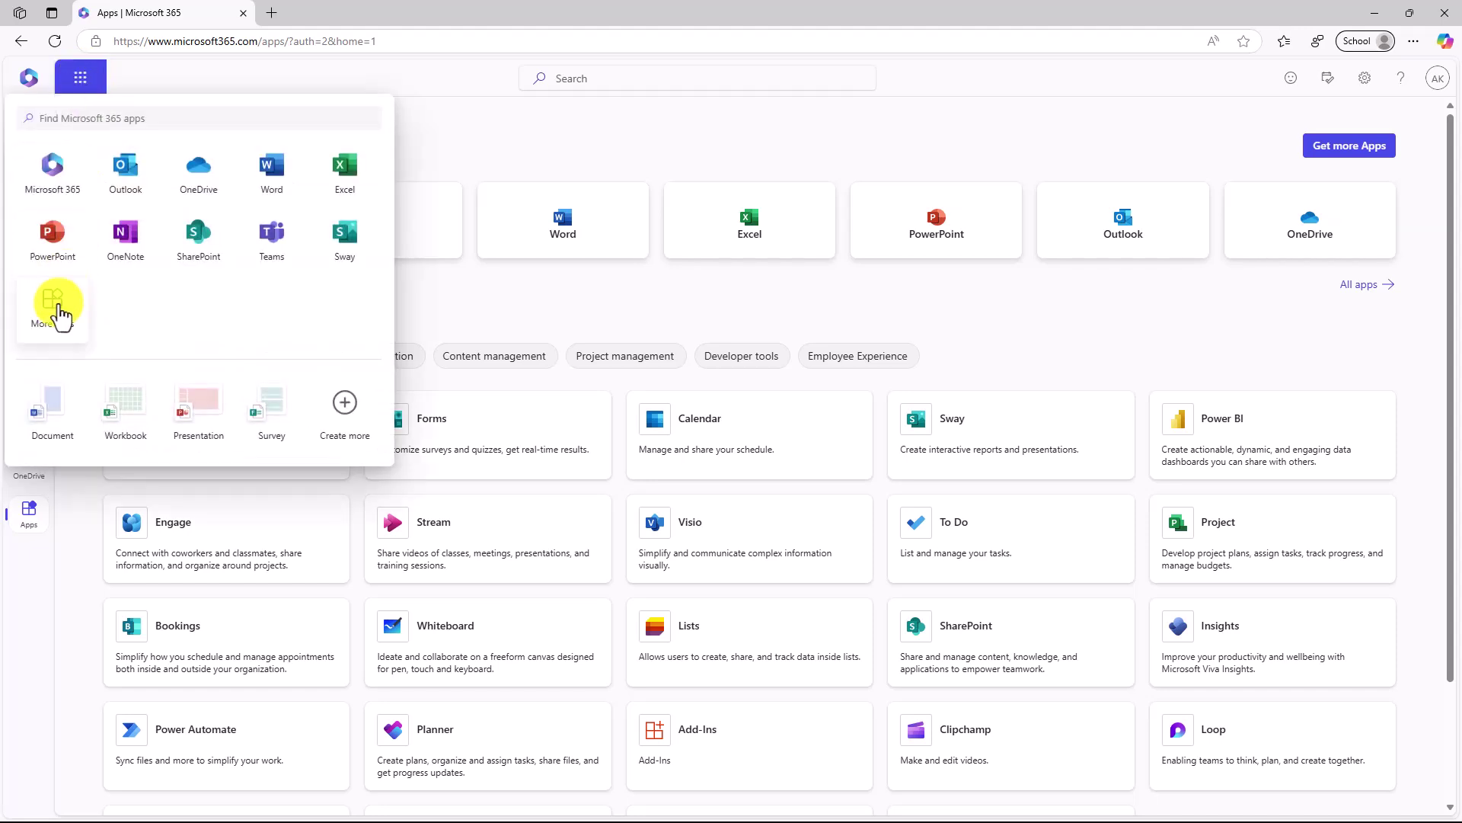
click(71, 543)
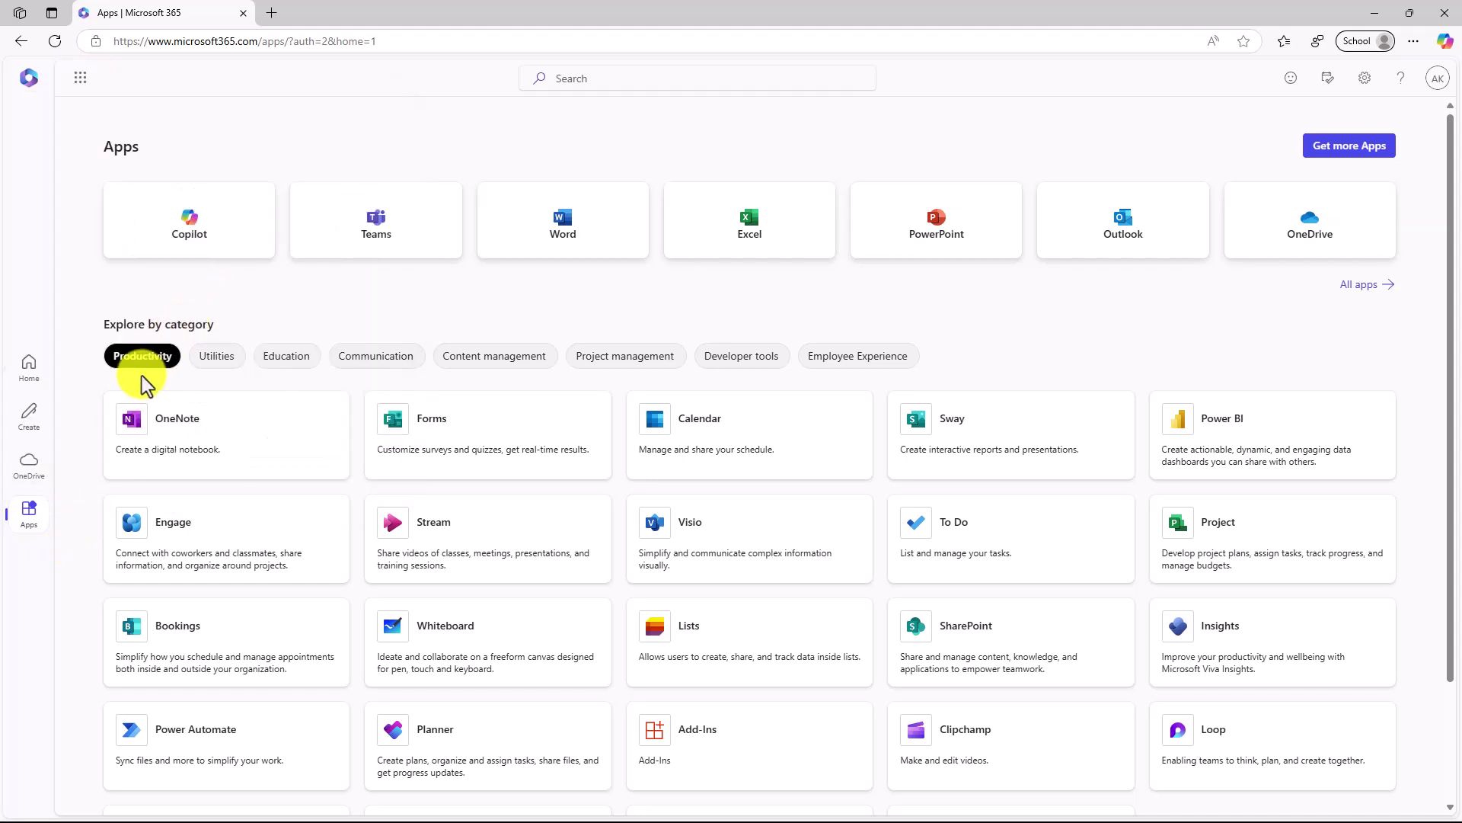
scroll(330, 692, down, 2)
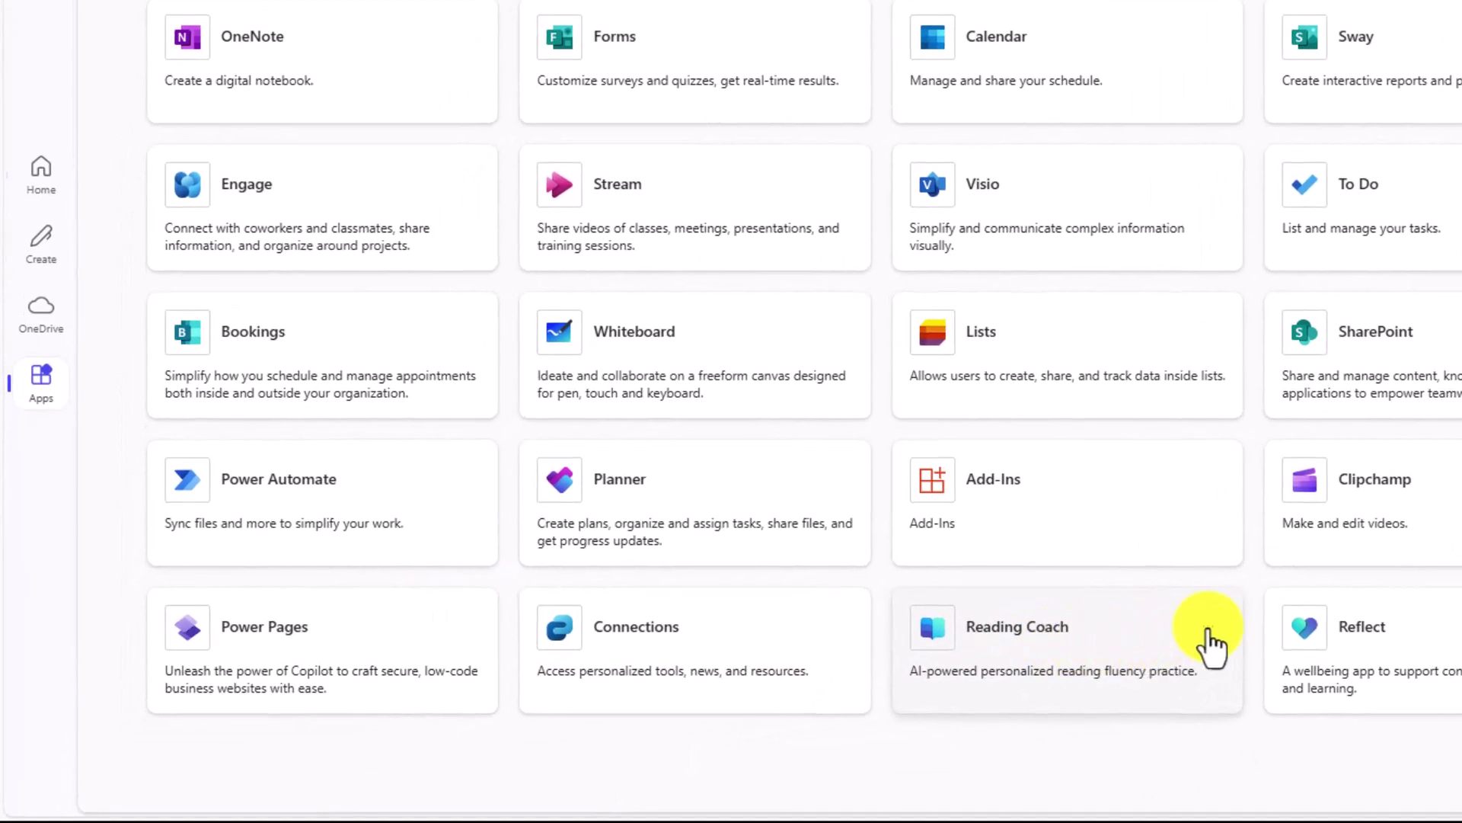
click(1209, 628)
click(1267, 702)
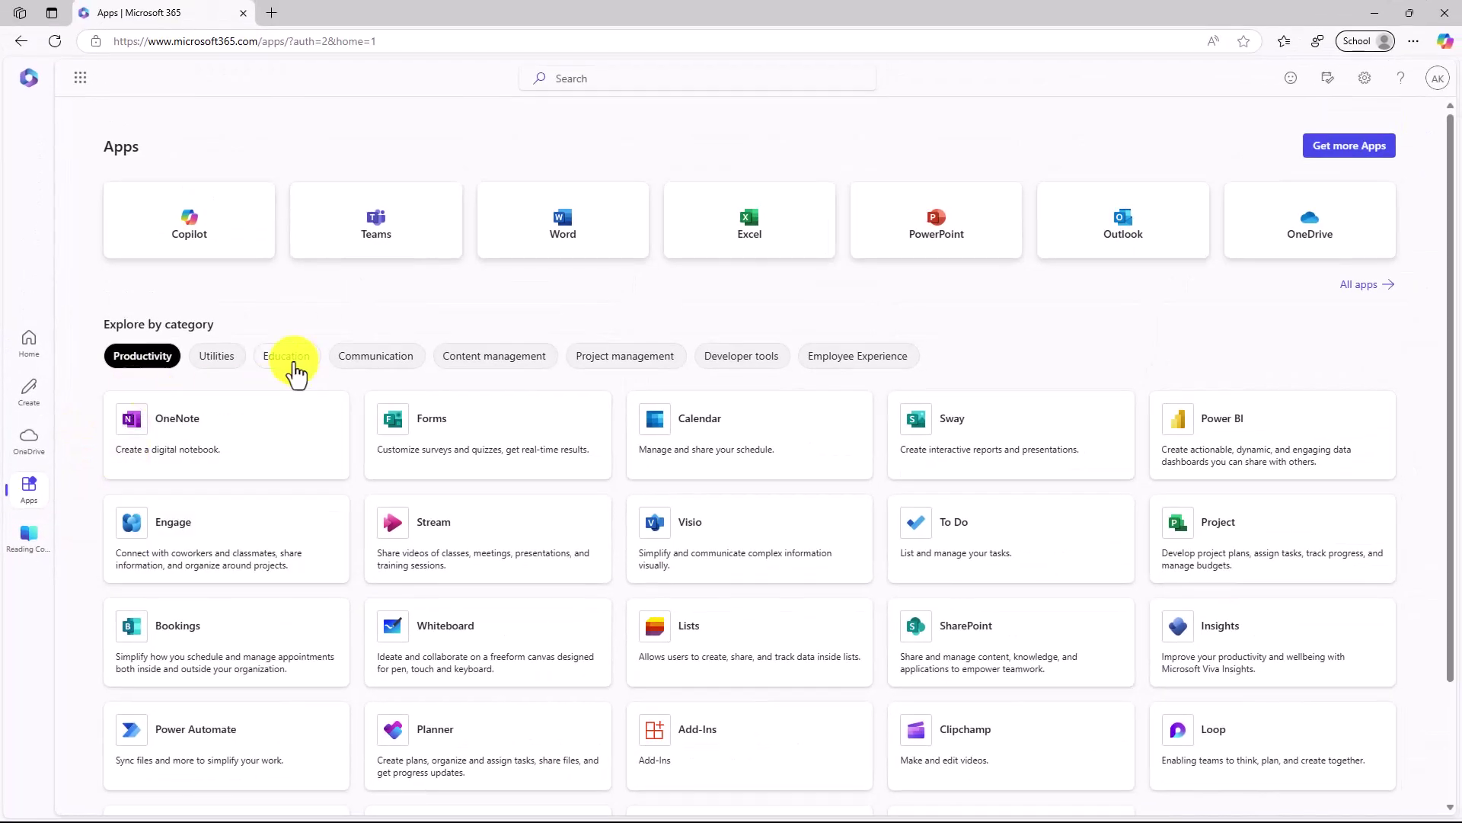
click(294, 364)
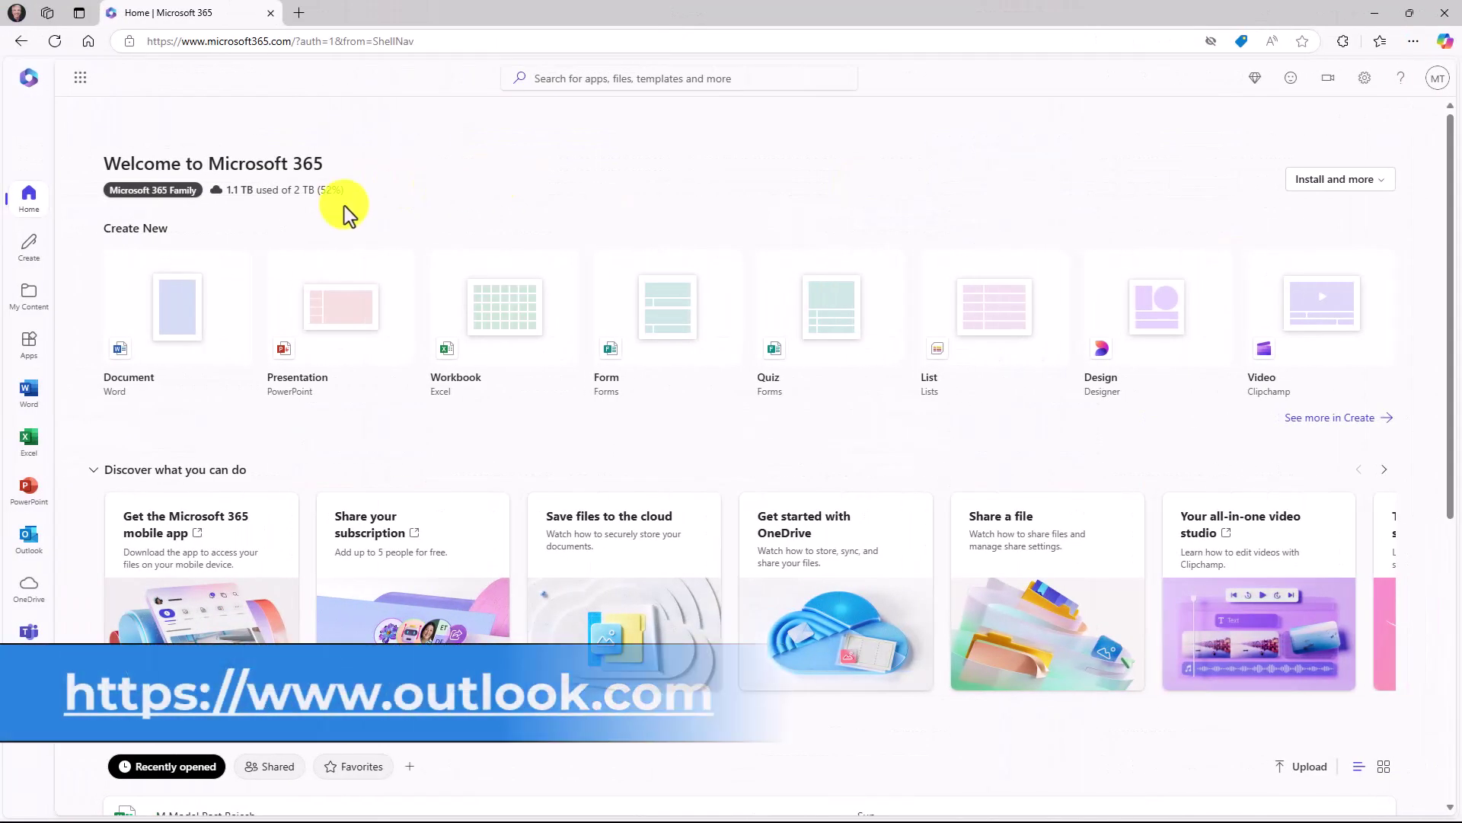
Go to the Apps page and launch the Reading Coach website at coach.microsoft.com.
click(23, 343)
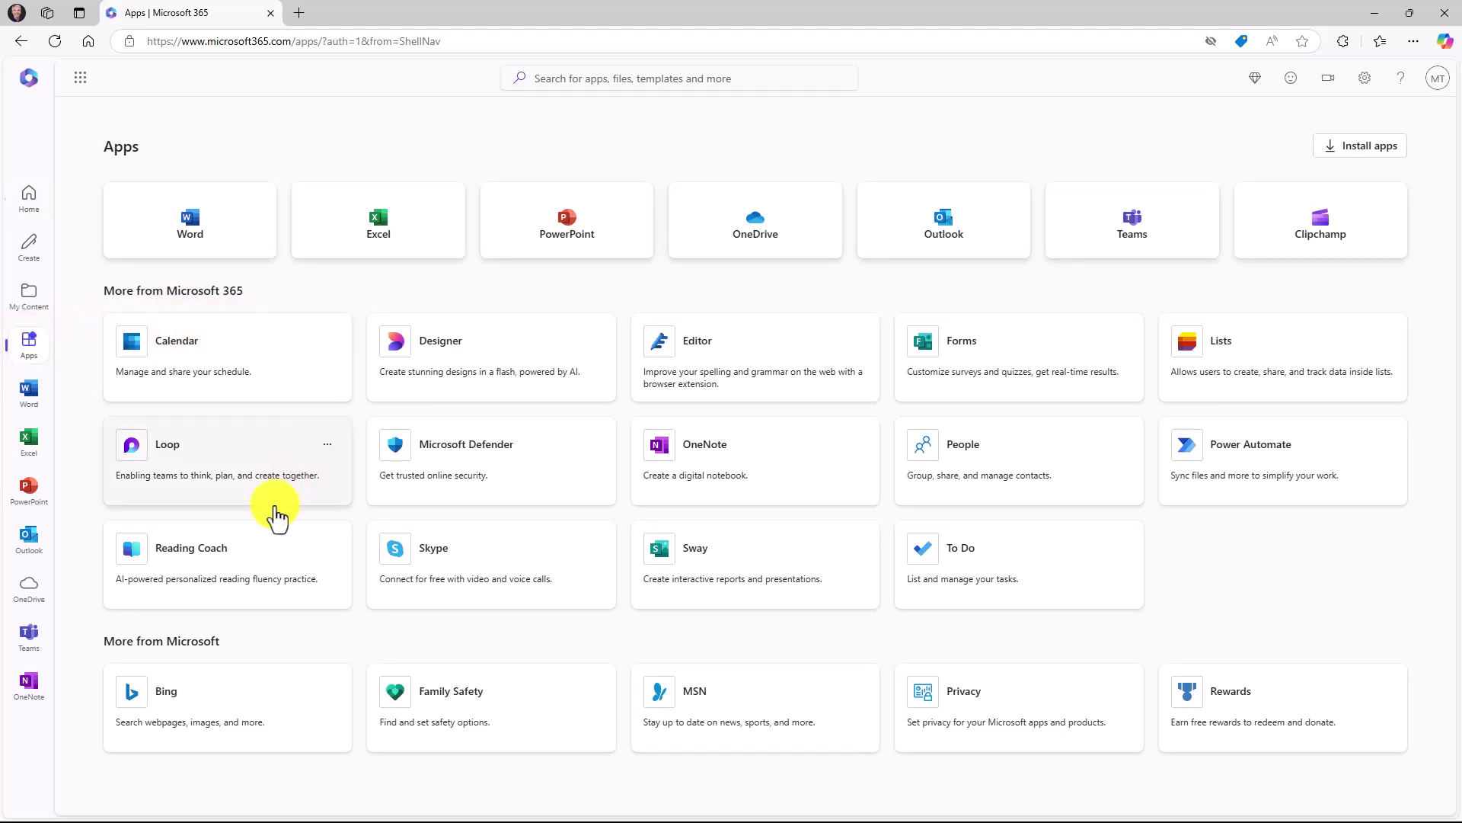
click(236, 576)
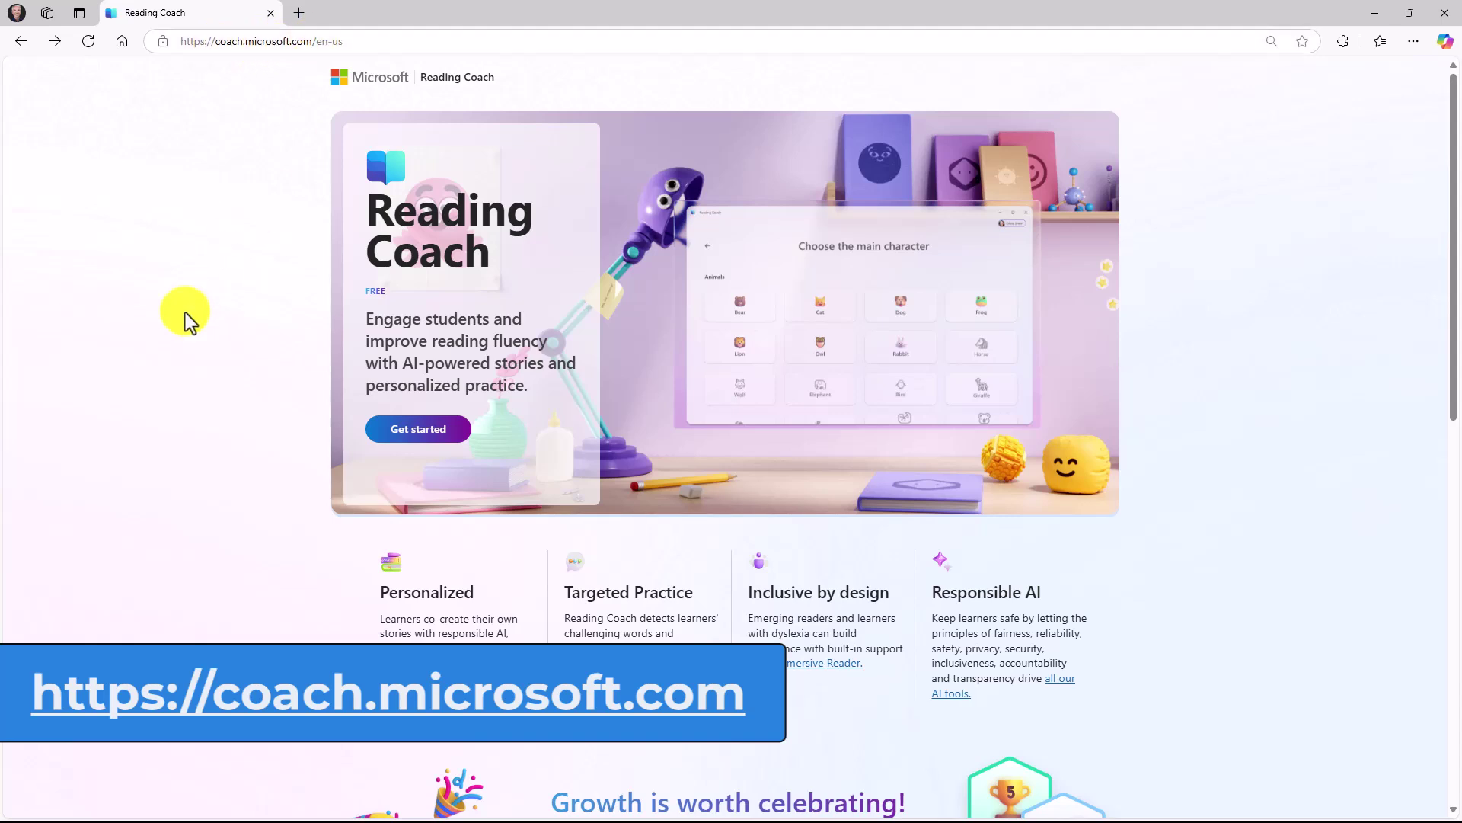
scroll(1154, 336, down, 1)
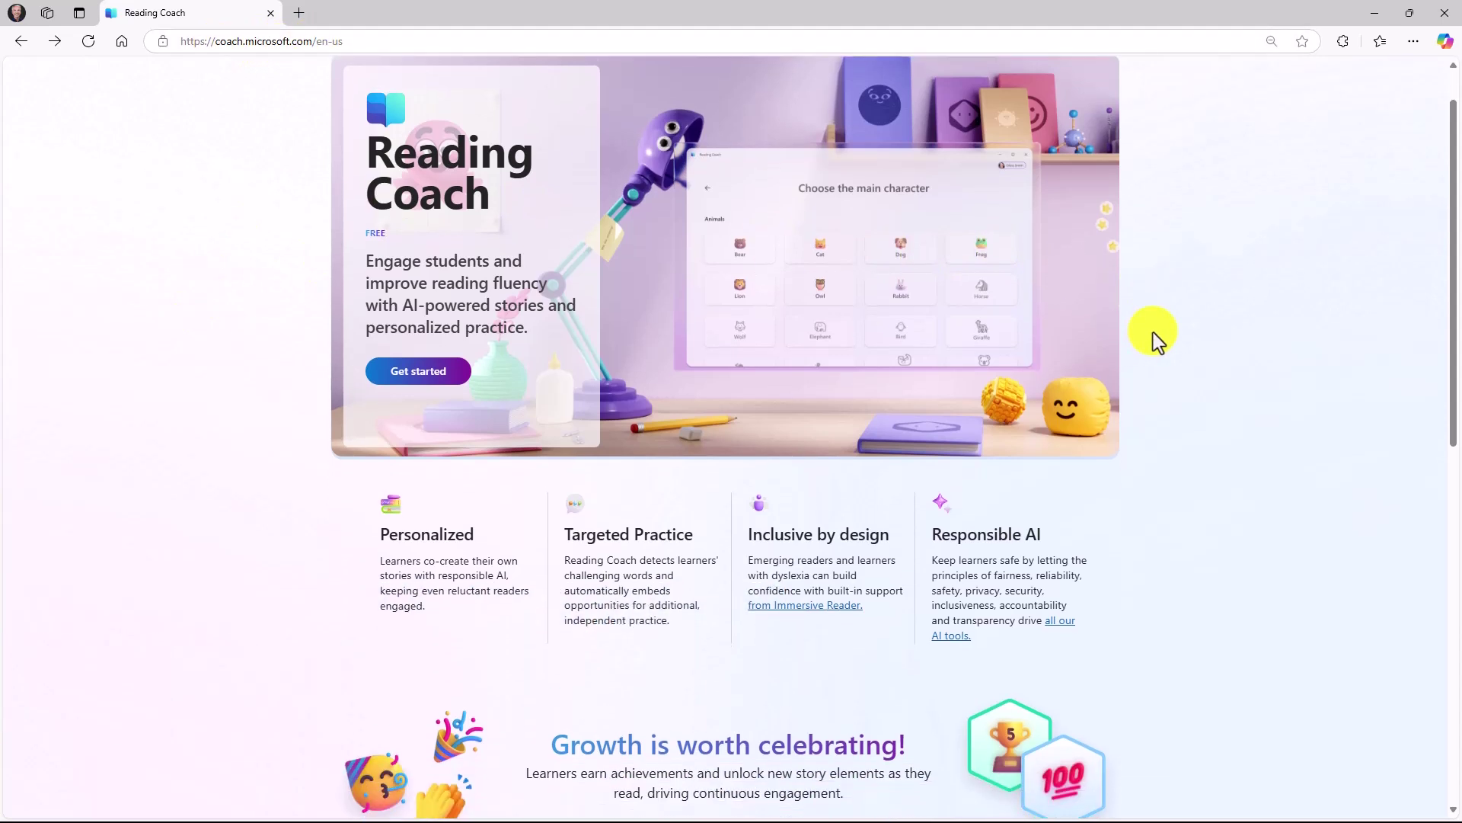
scroll(1066, 332, down, 2)
scroll(485, 426, down, 1)
scroll(489, 440, down, 4)
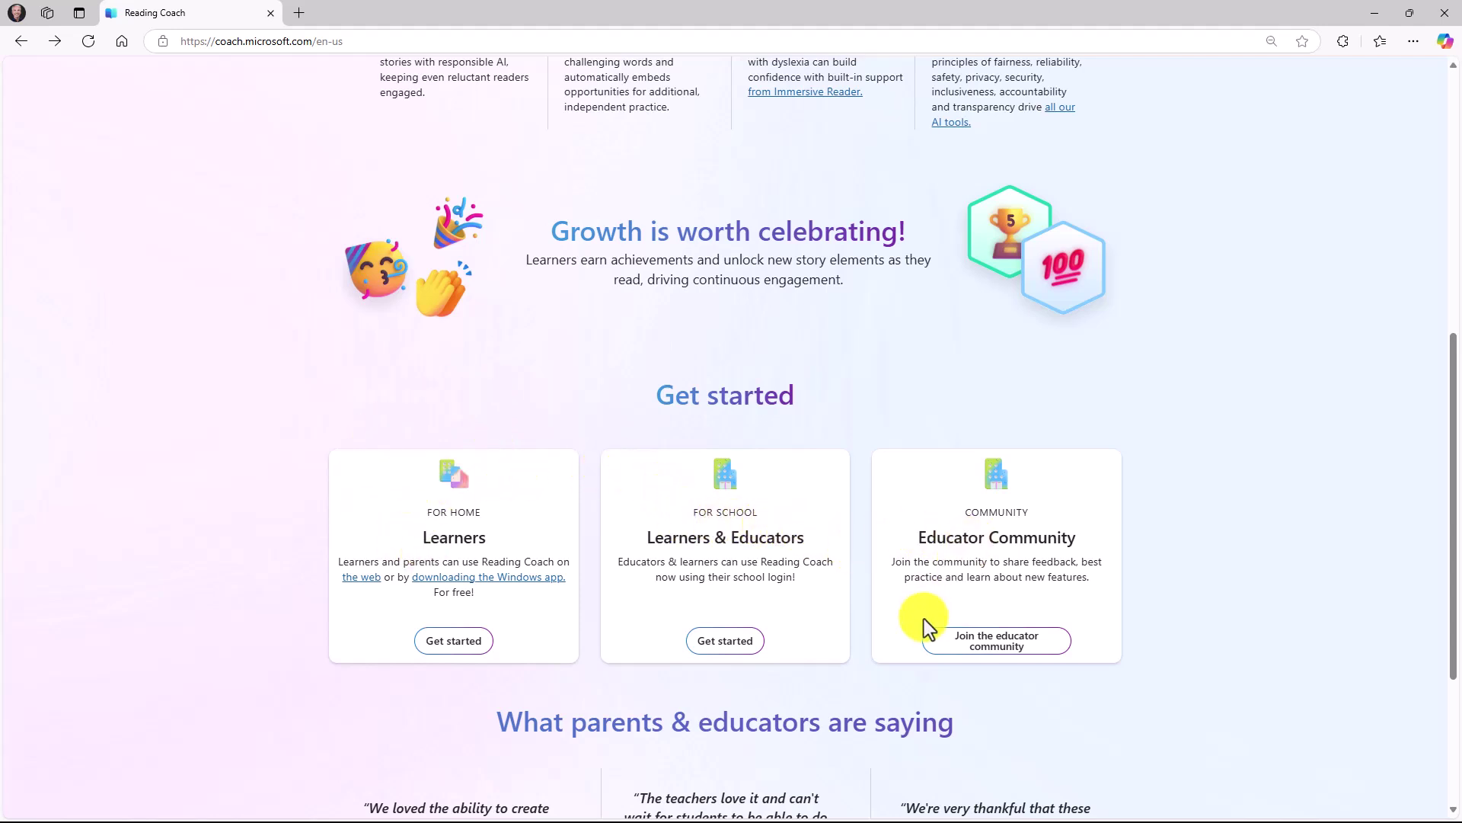
scroll(999, 504, up, 7)
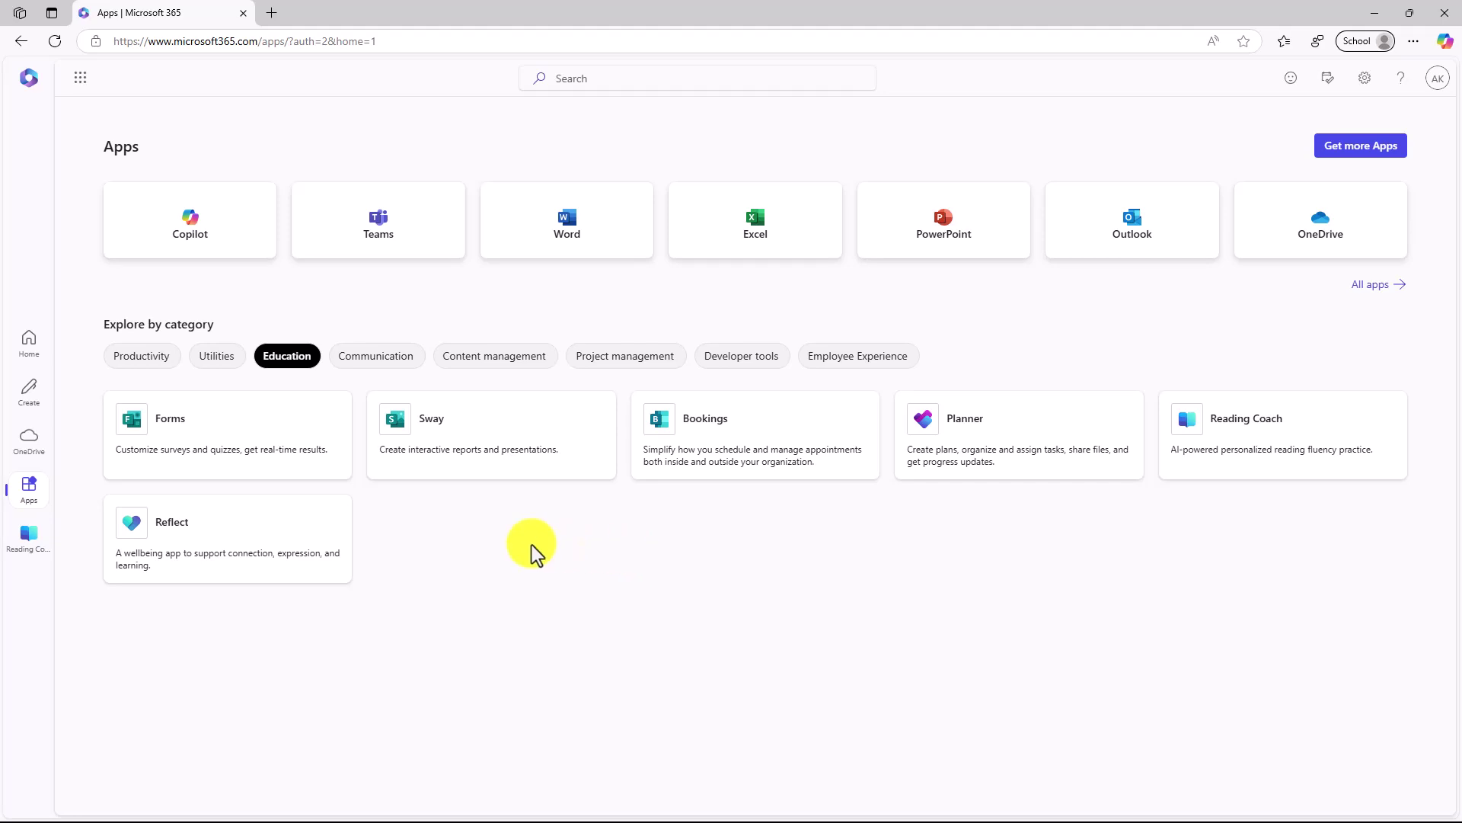
Launch Reading Coach from the pinned icon and preview the passage library and own-passage pages.
click(31, 540)
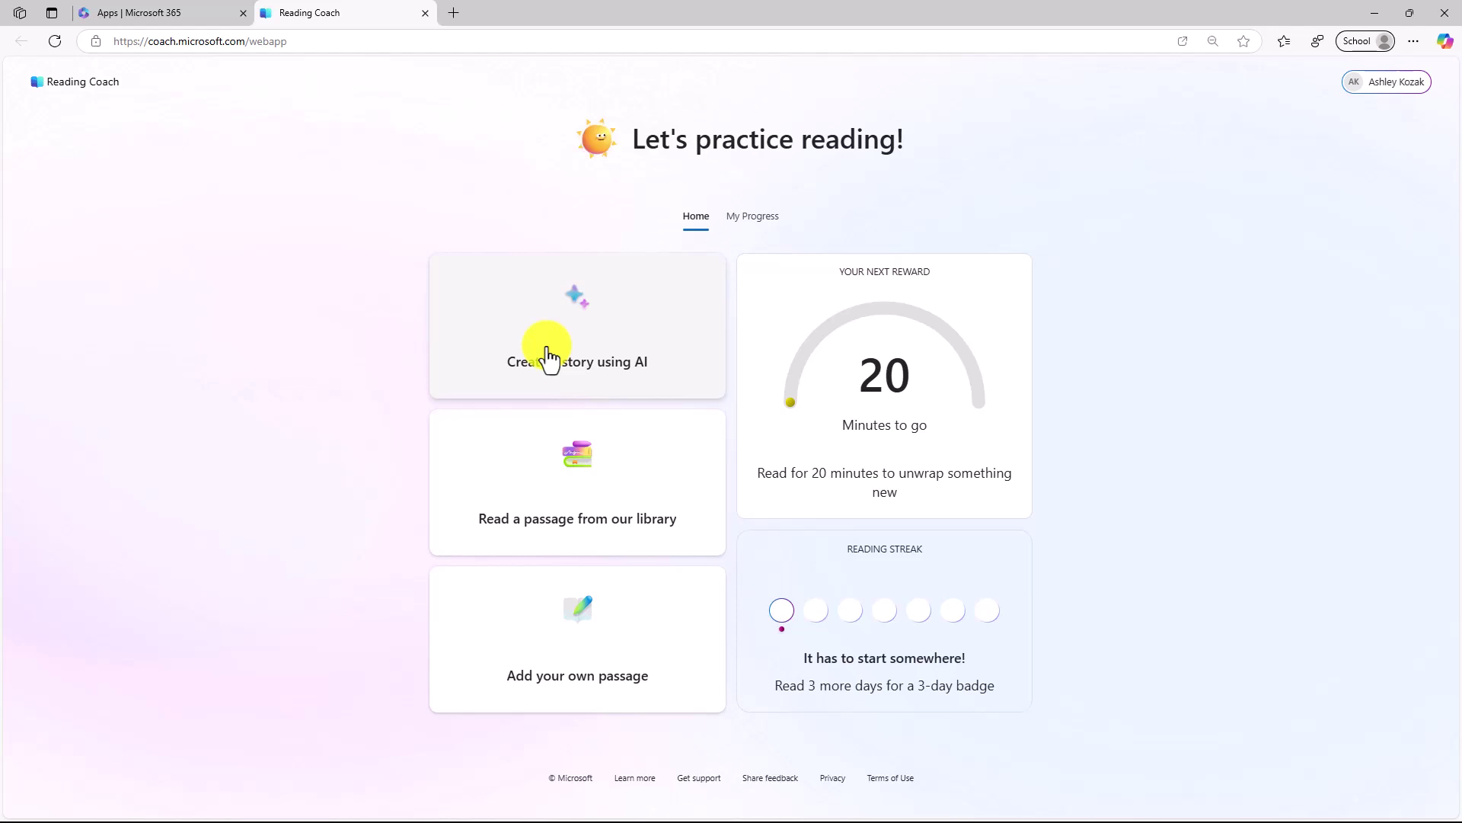
click(590, 470)
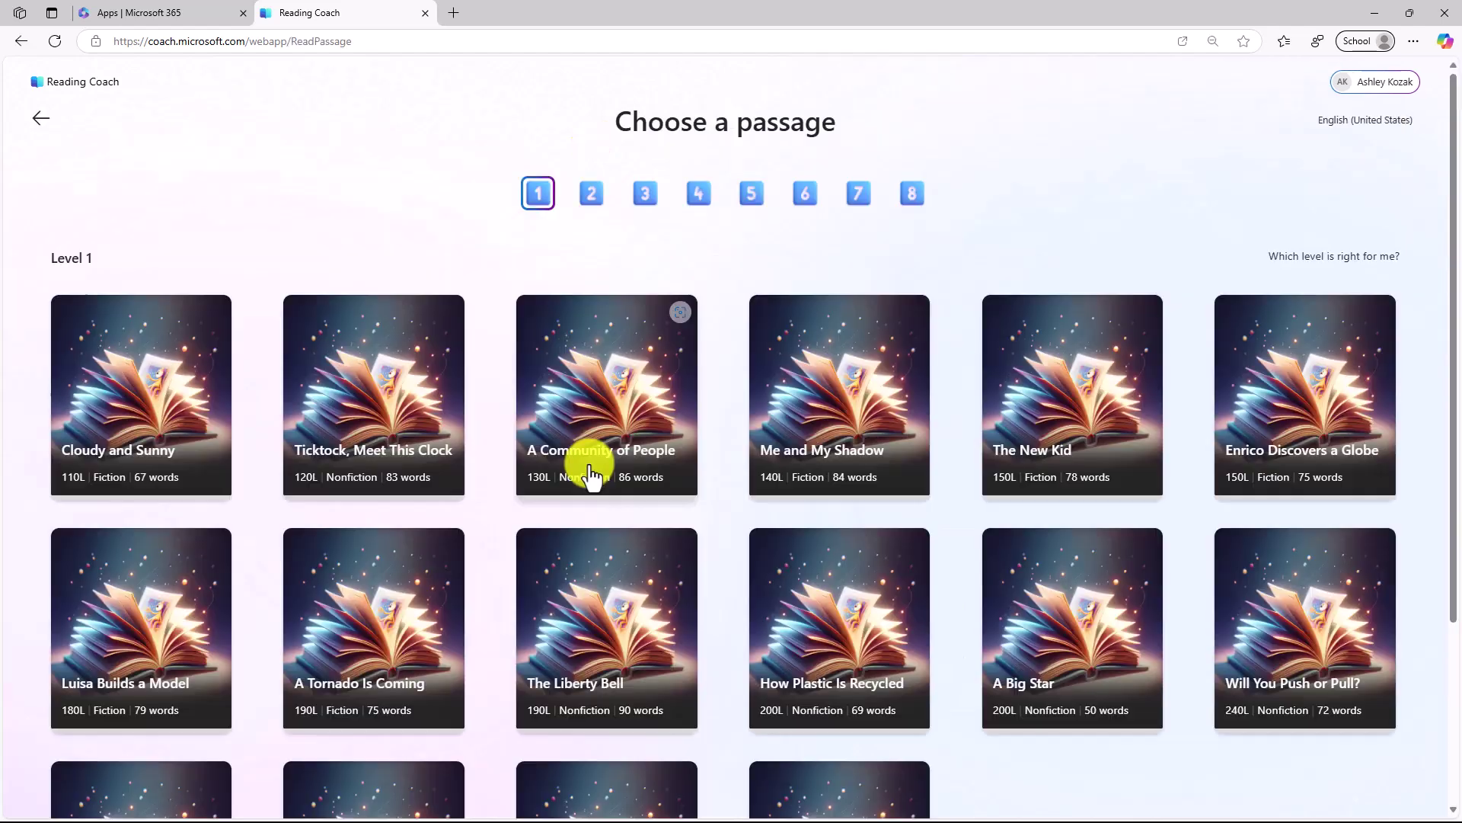
click(40, 120)
click(597, 651)
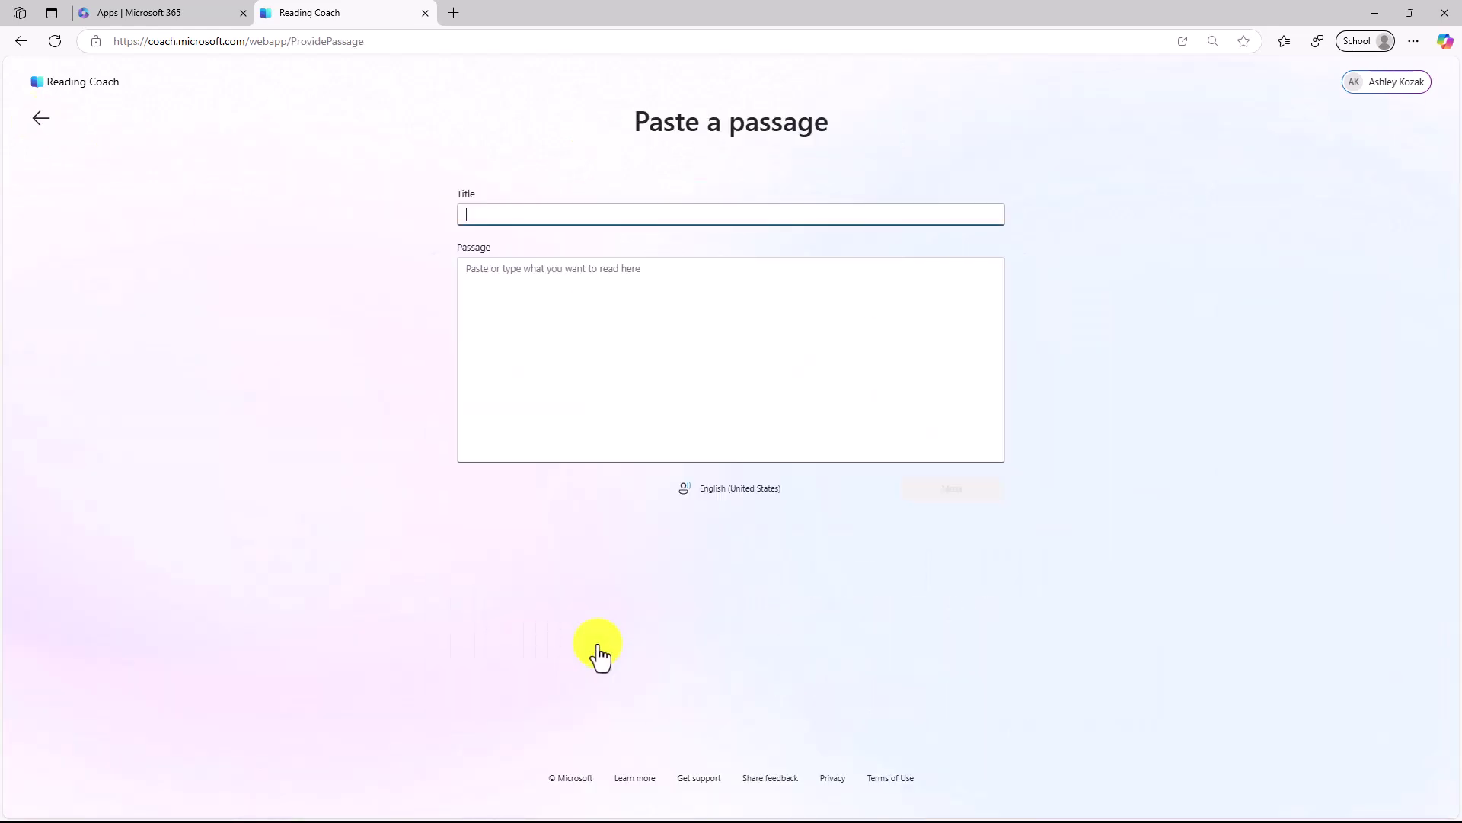
click(40, 120)
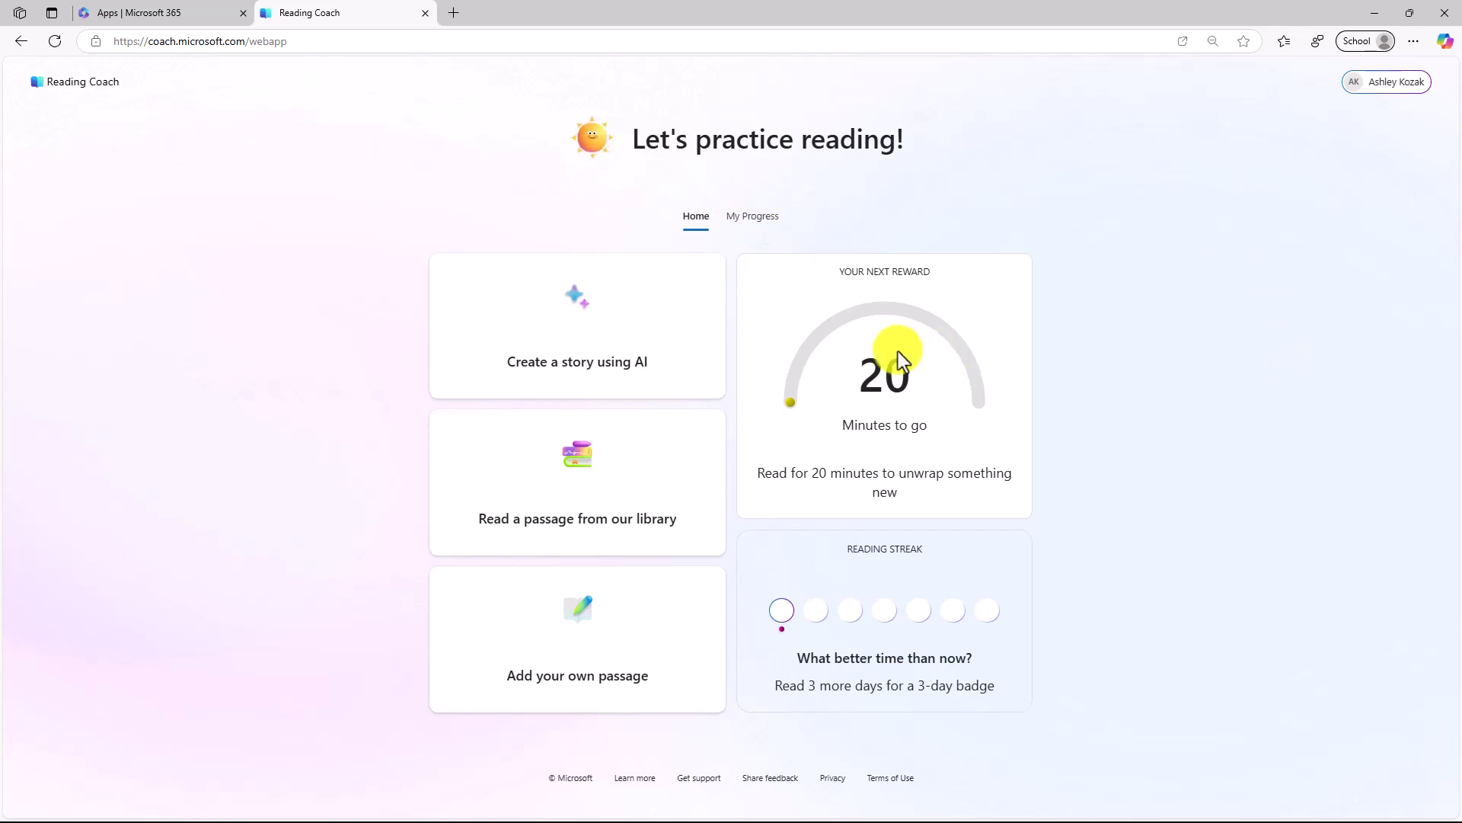
Start an AI story, dismiss the locked-character notice, and choose Dog as the main character.
click(584, 326)
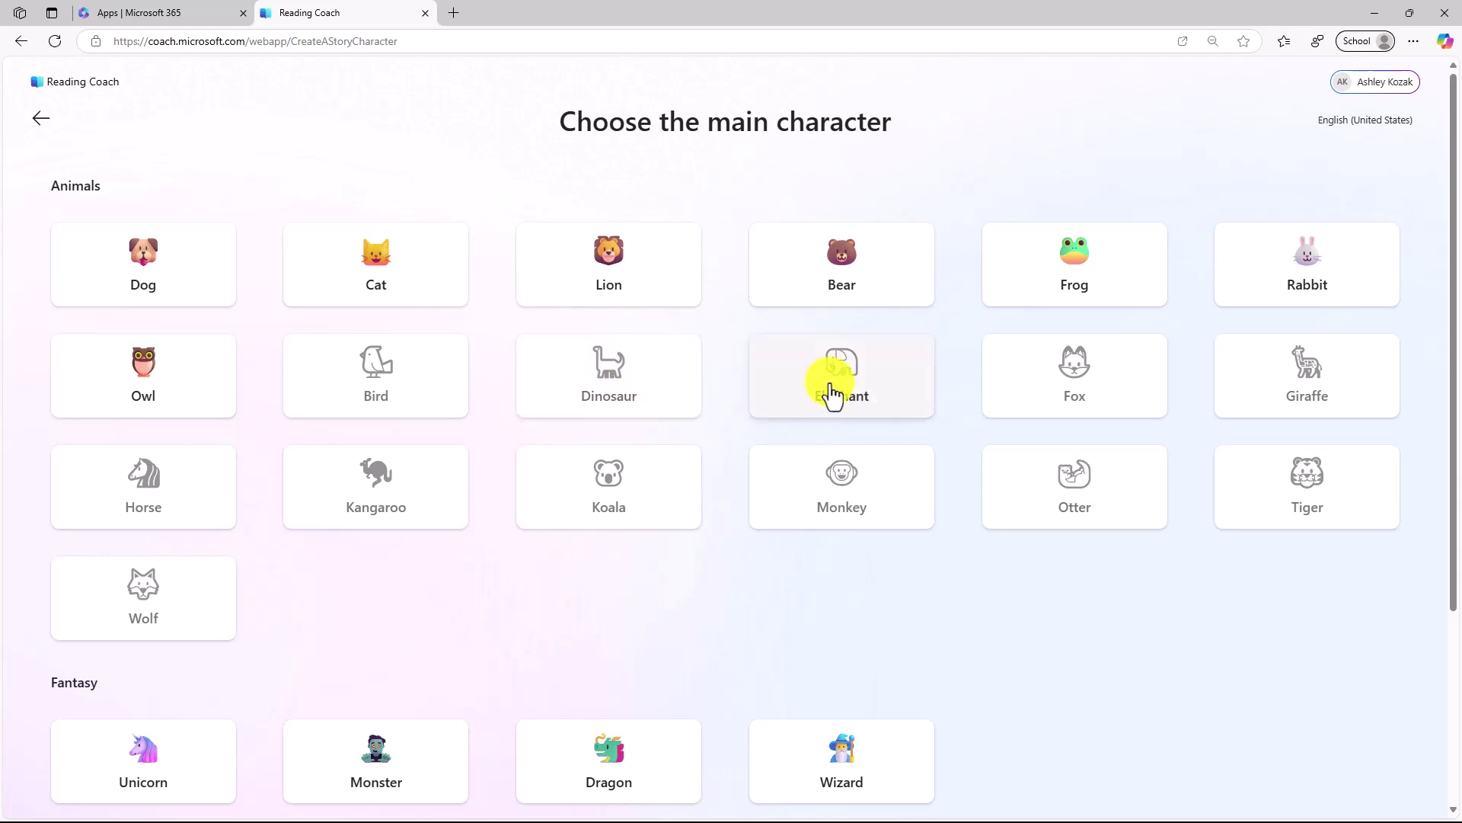
click(856, 505)
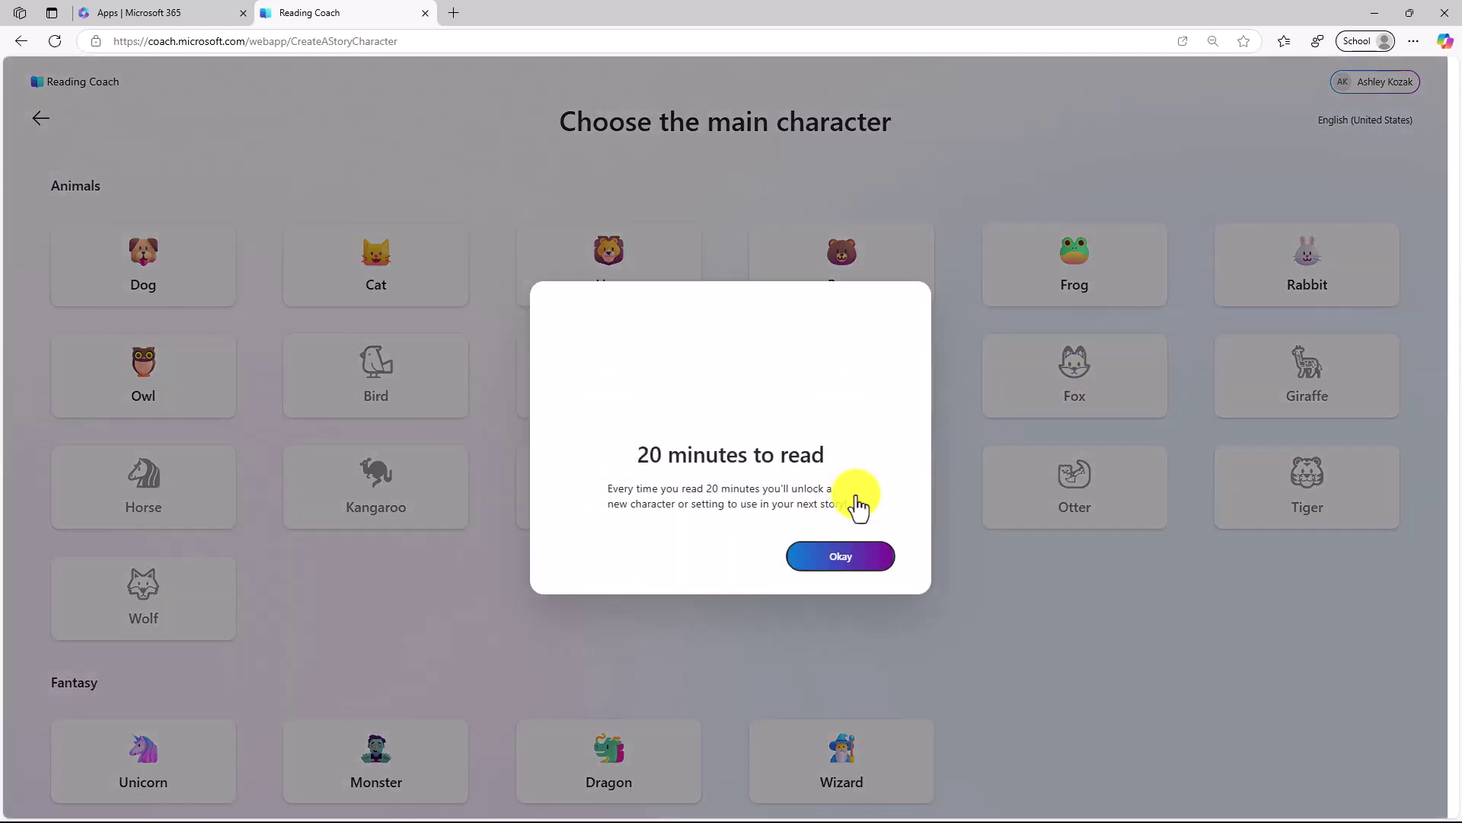
click(841, 559)
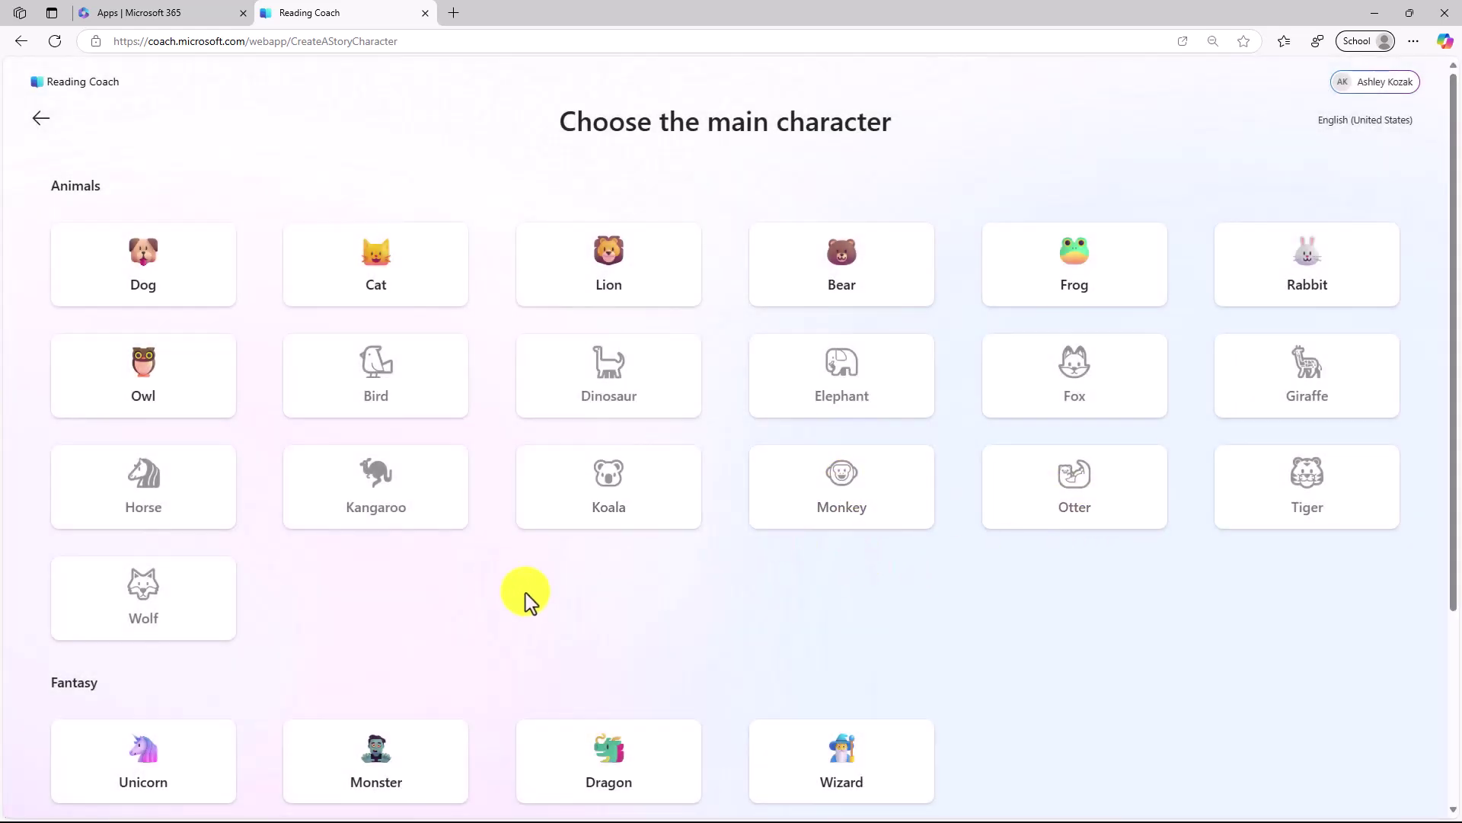
scroll(525, 592, down, 2)
scroll(532, 581, down, 2)
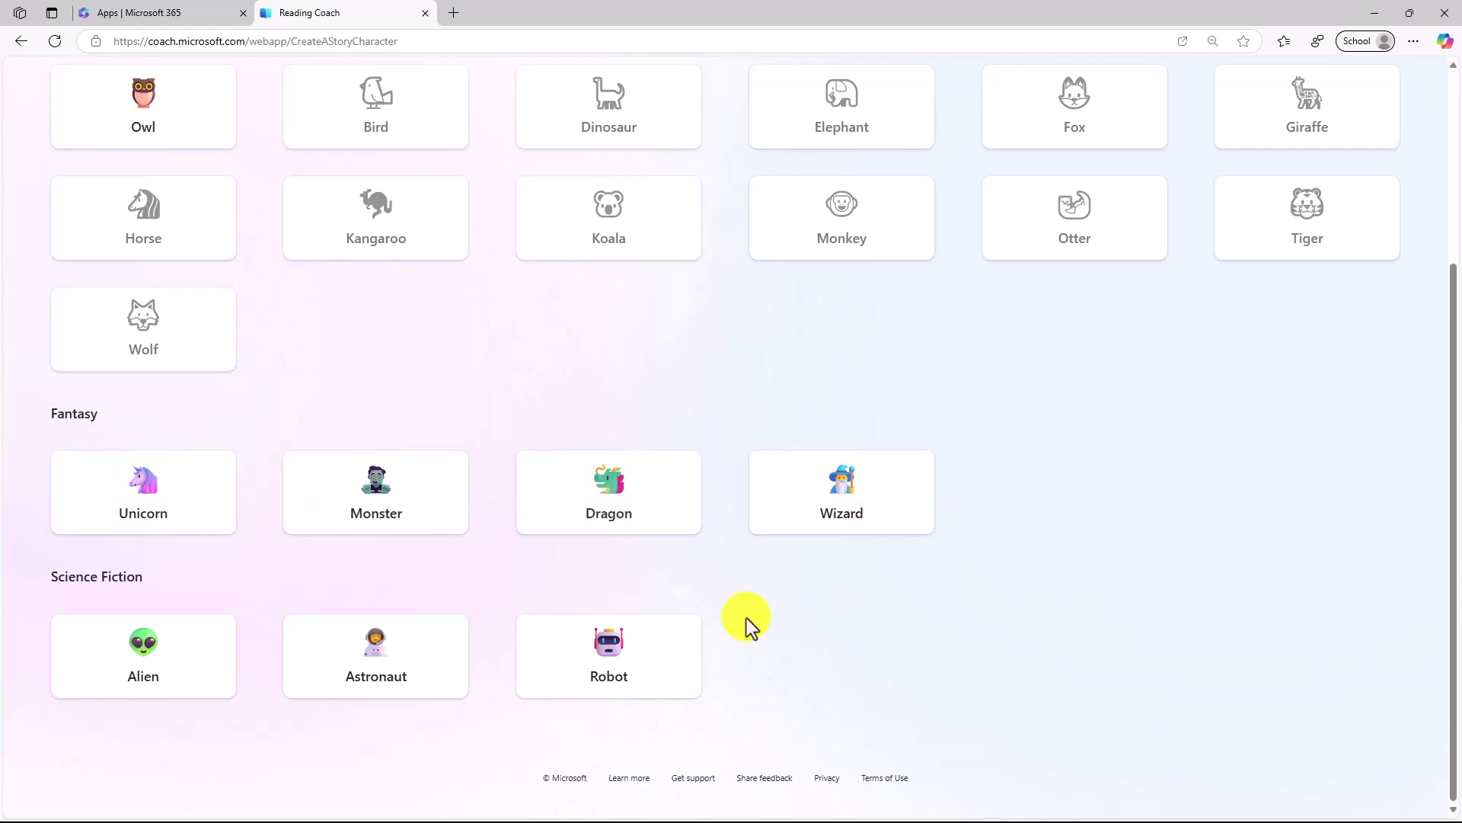
scroll(277, 583, up, 4)
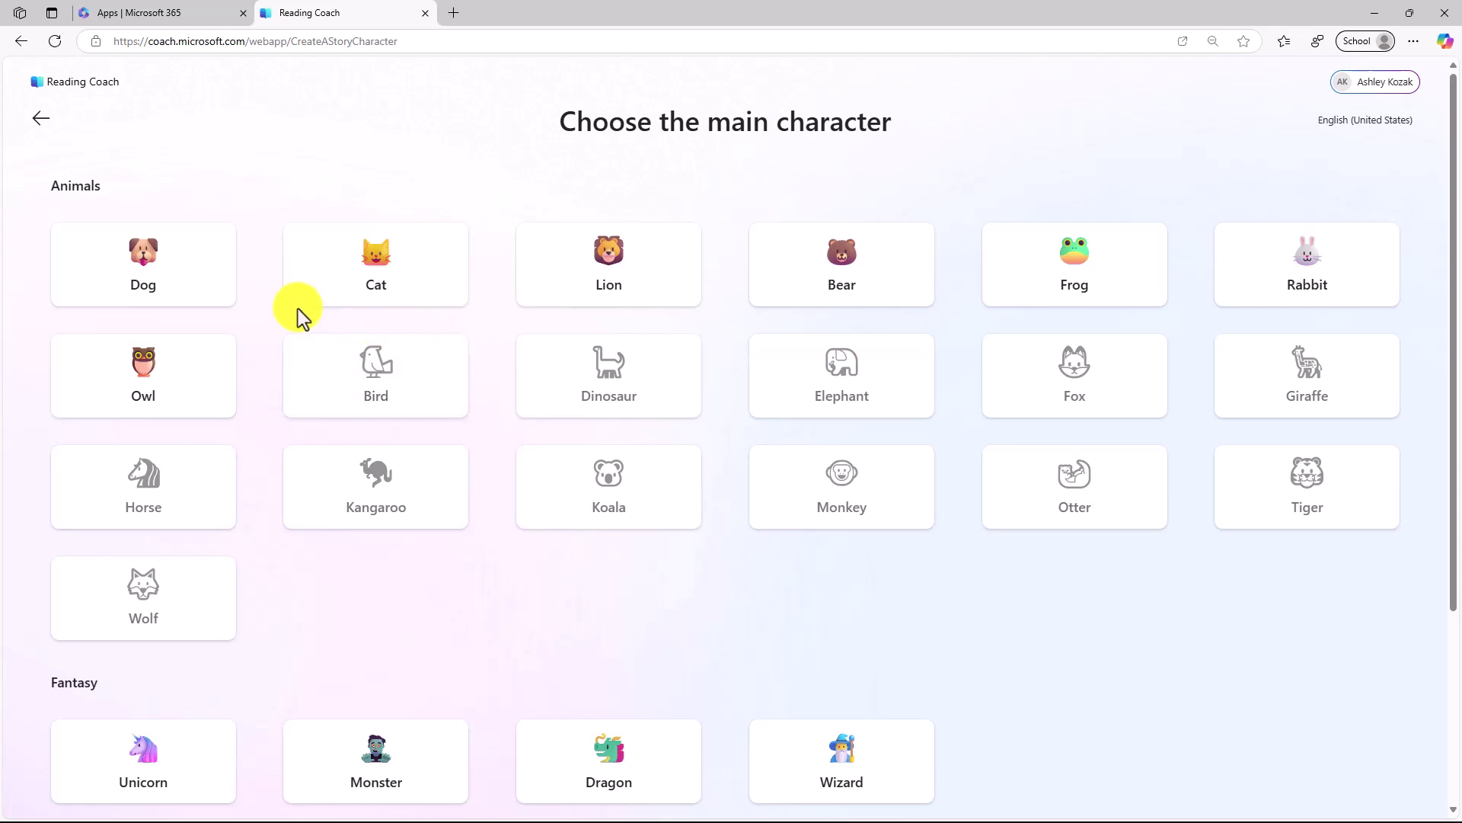
click(138, 255)
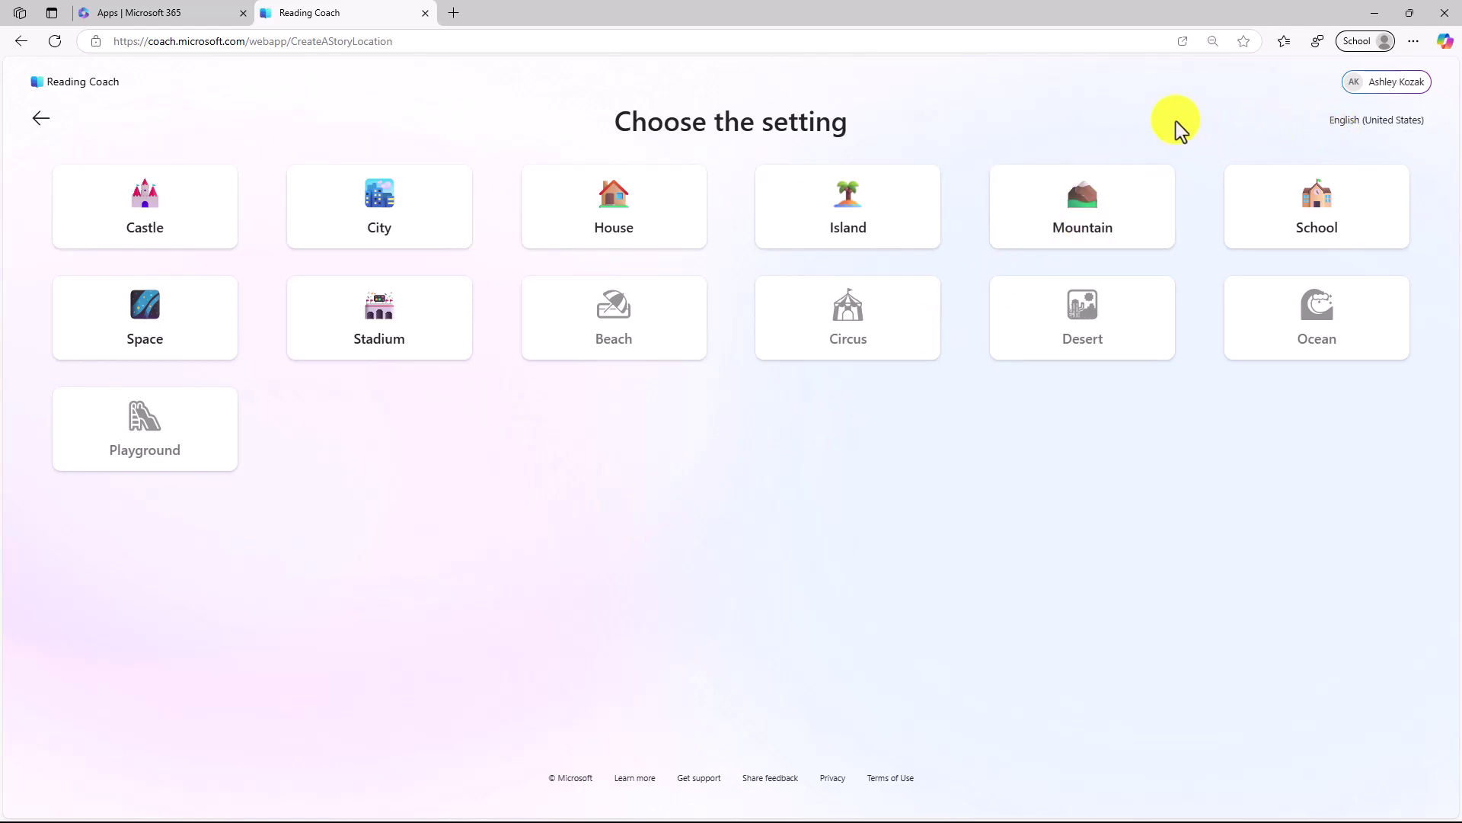
click(1396, 122)
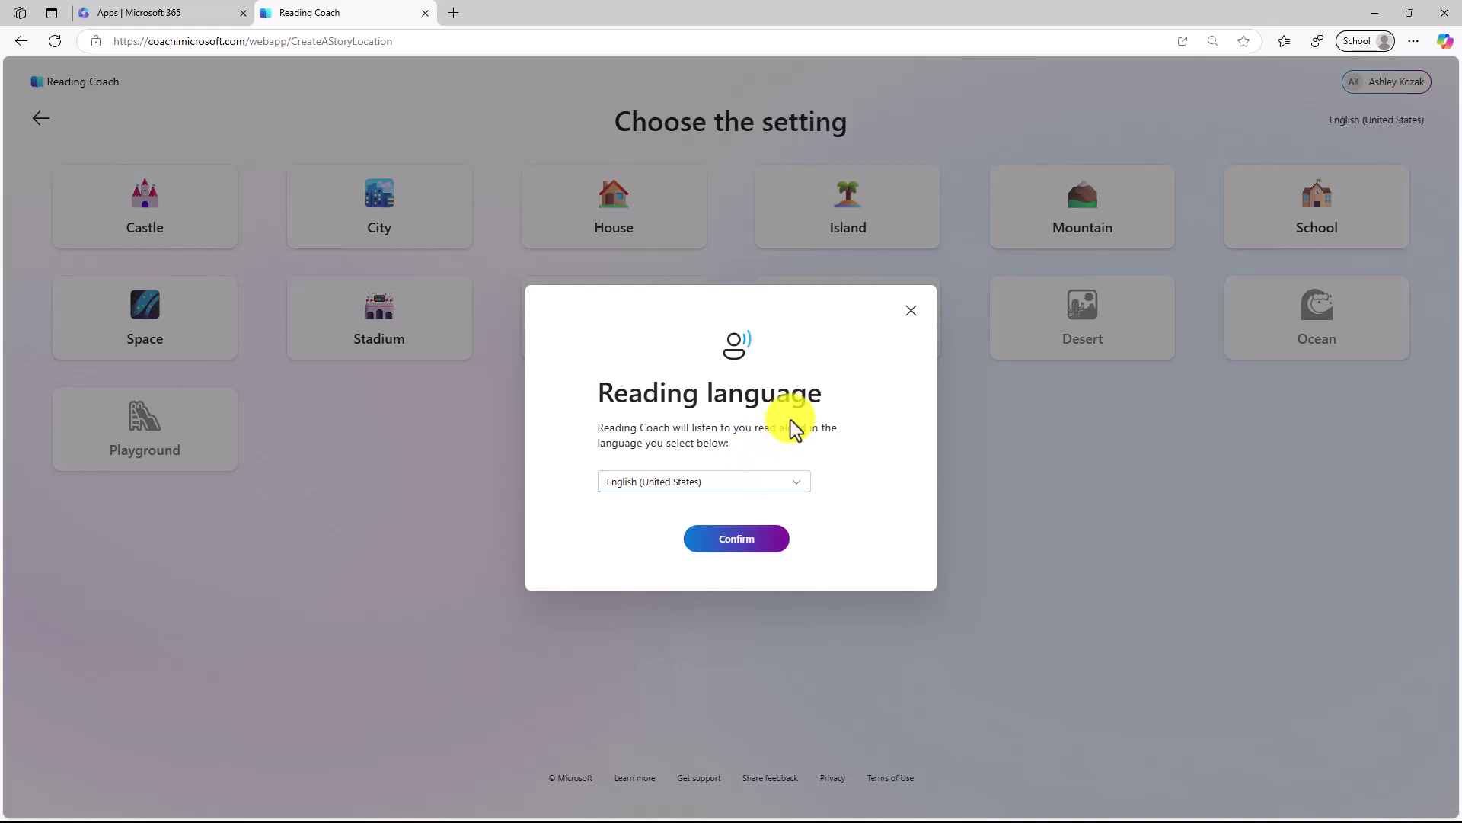
click(794, 479)
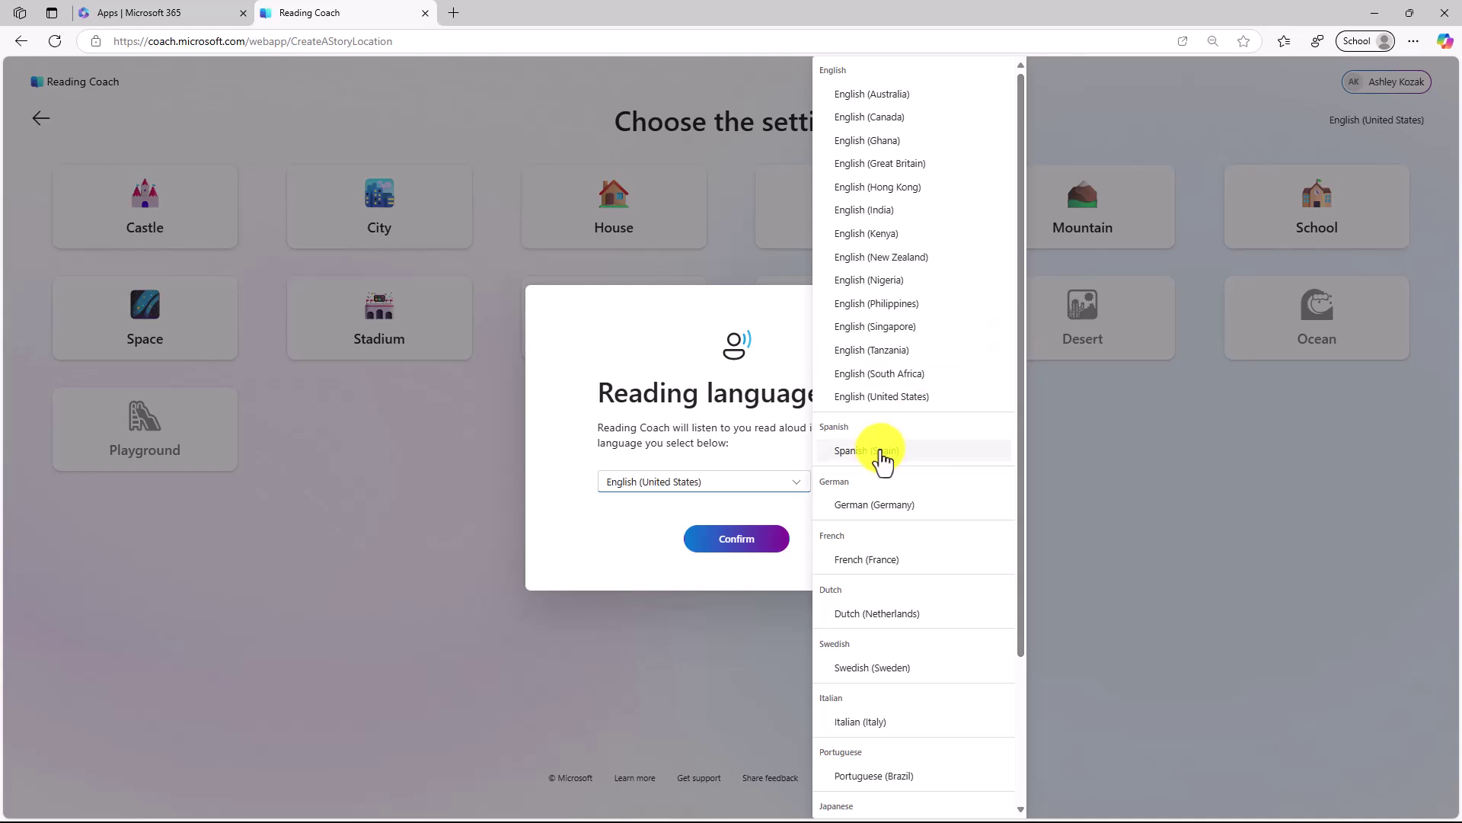
drag(1023, 563, 1014, 737)
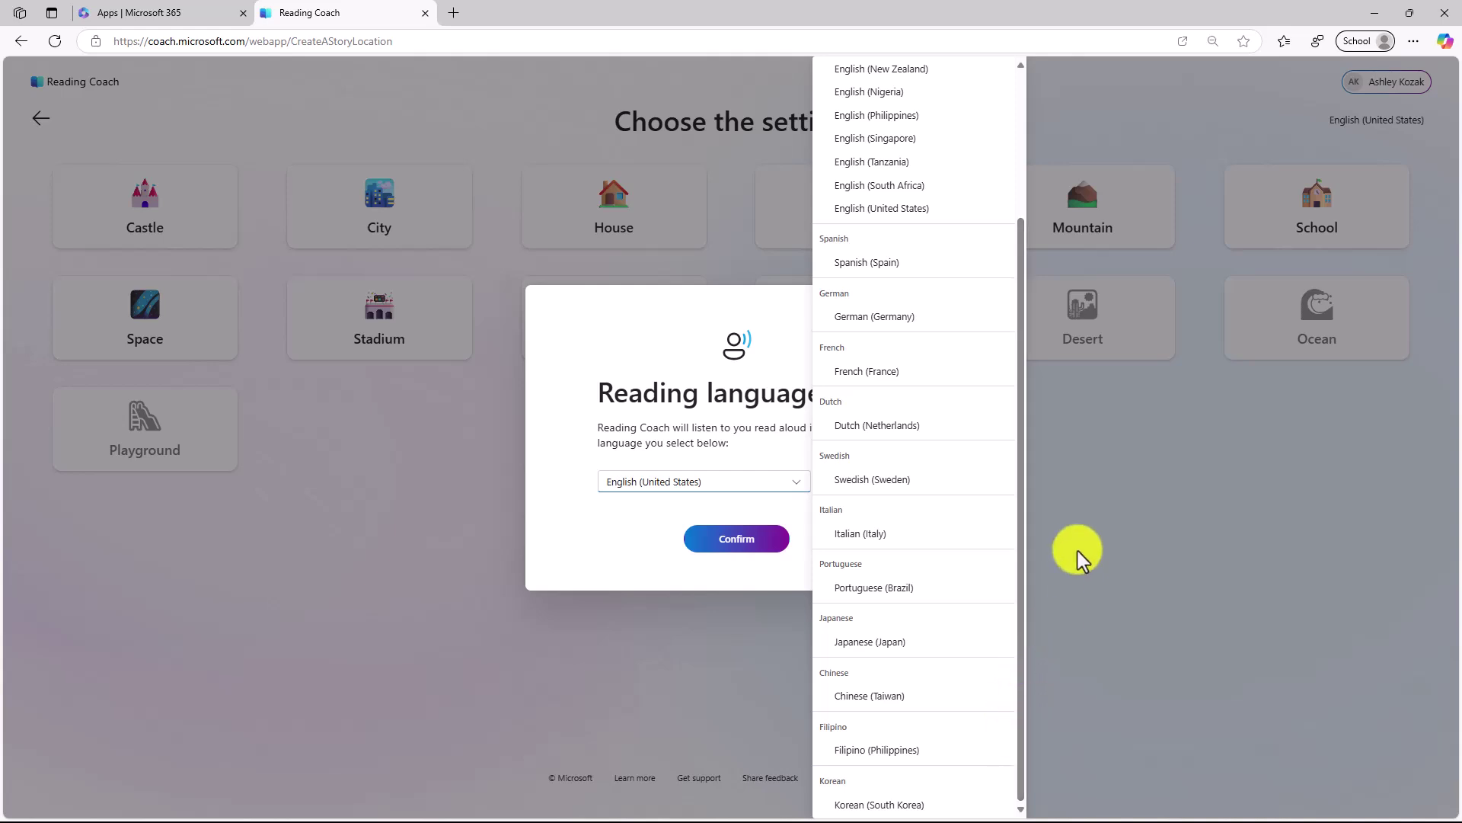
click(1145, 466)
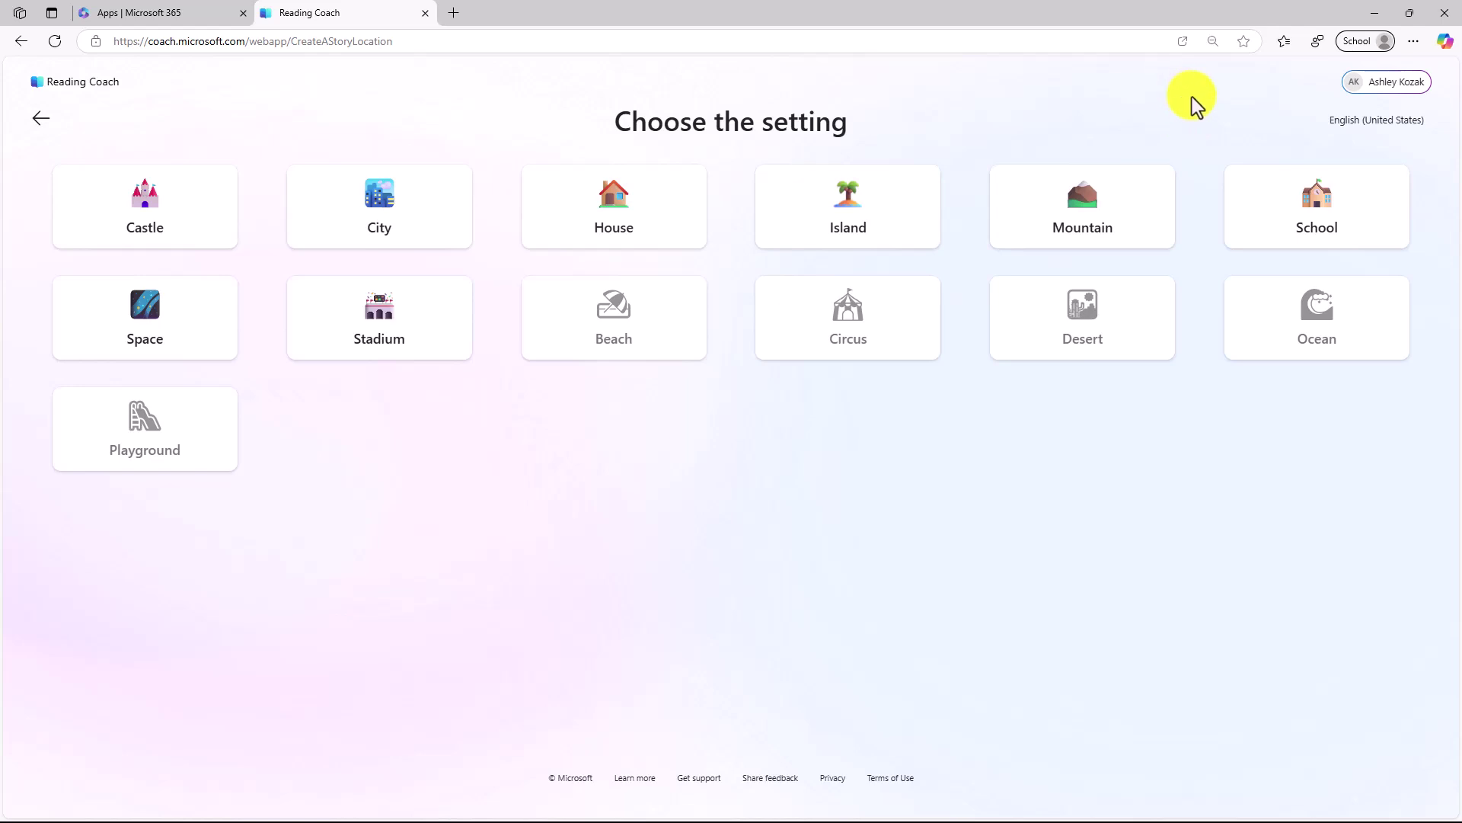
Add Spanish to Edge's preferred languages in Settings > Languages.
click(1414, 42)
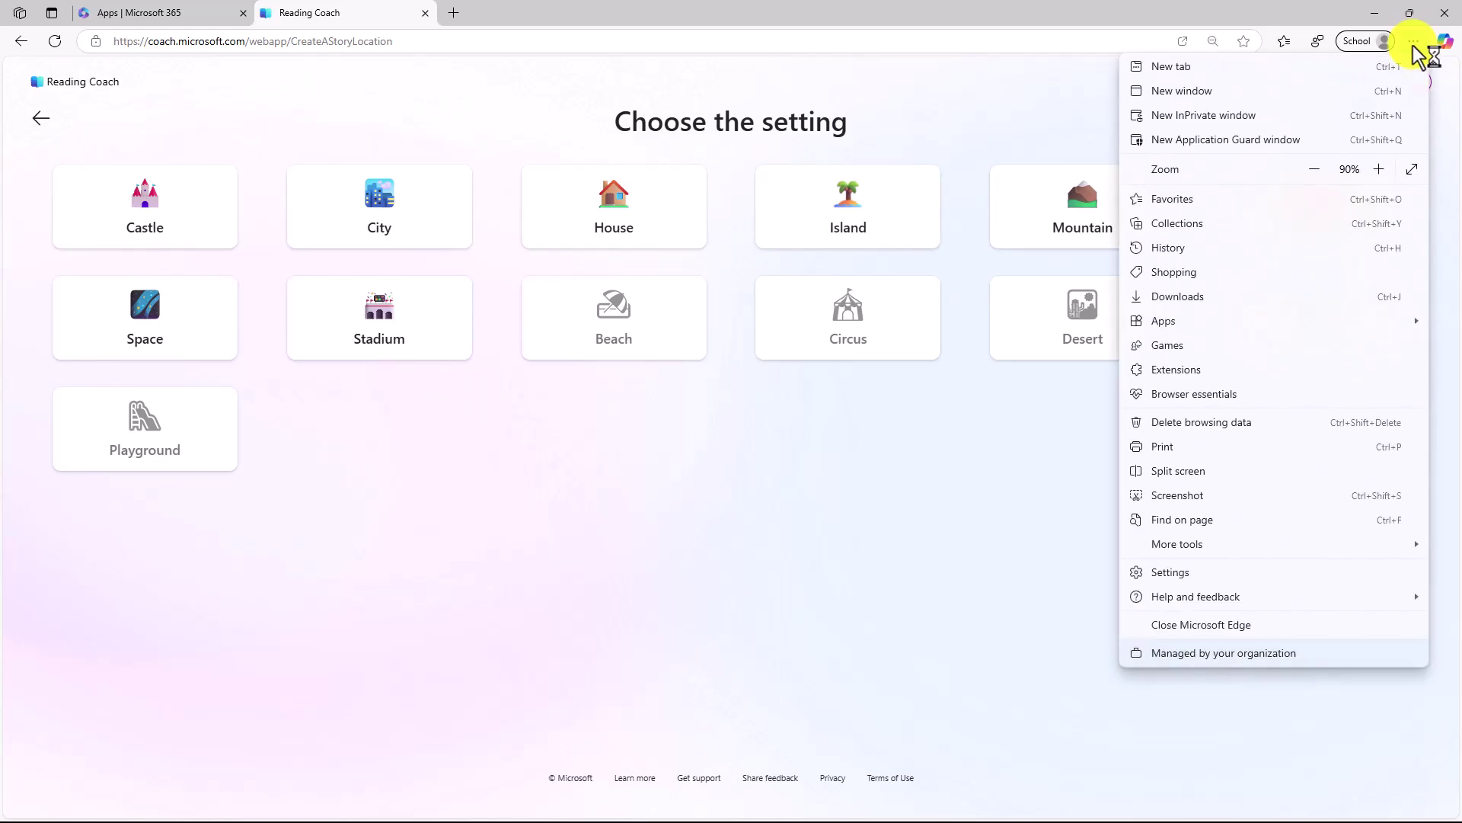
click(1230, 574)
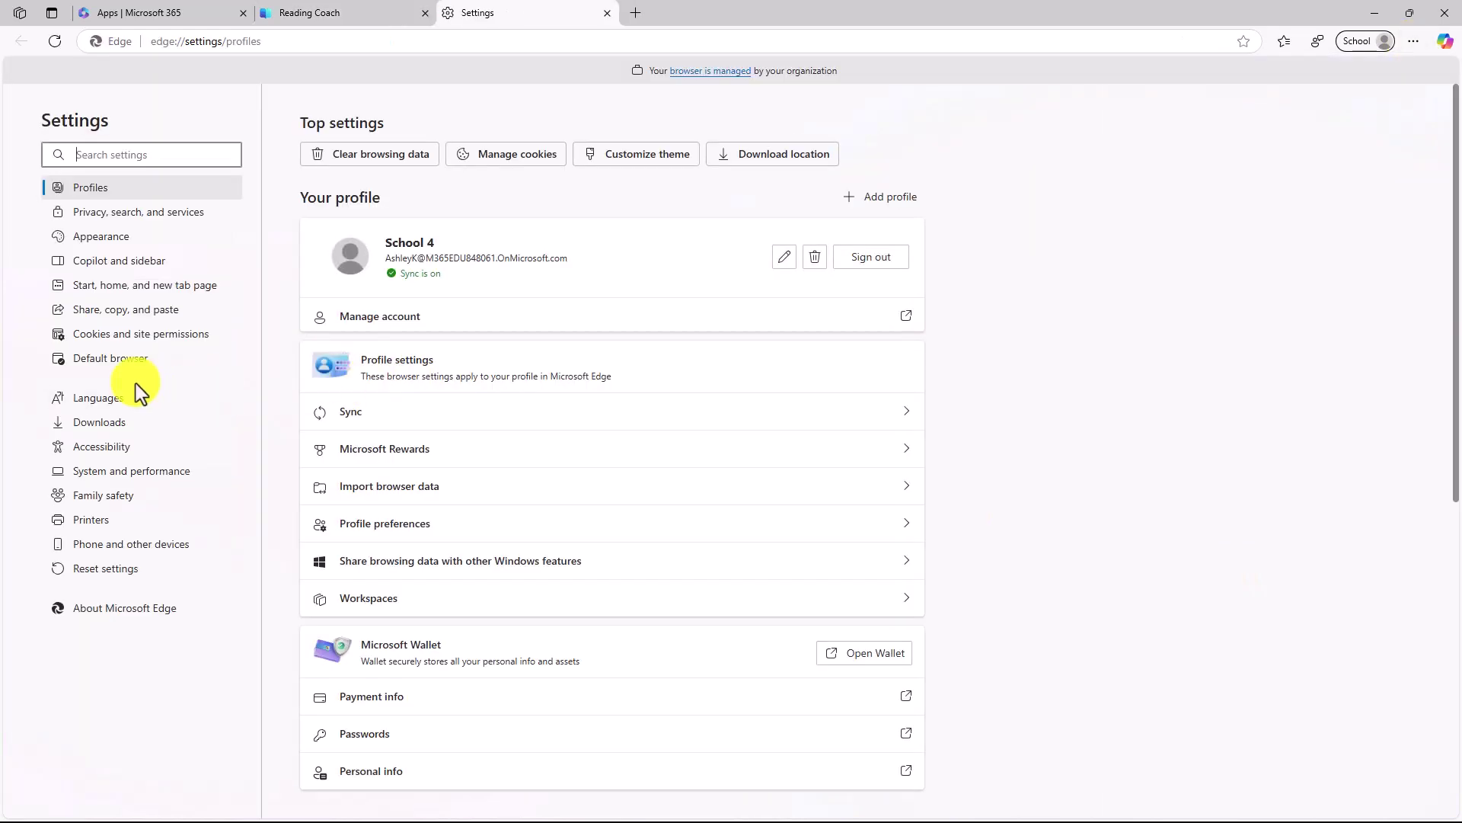
click(109, 398)
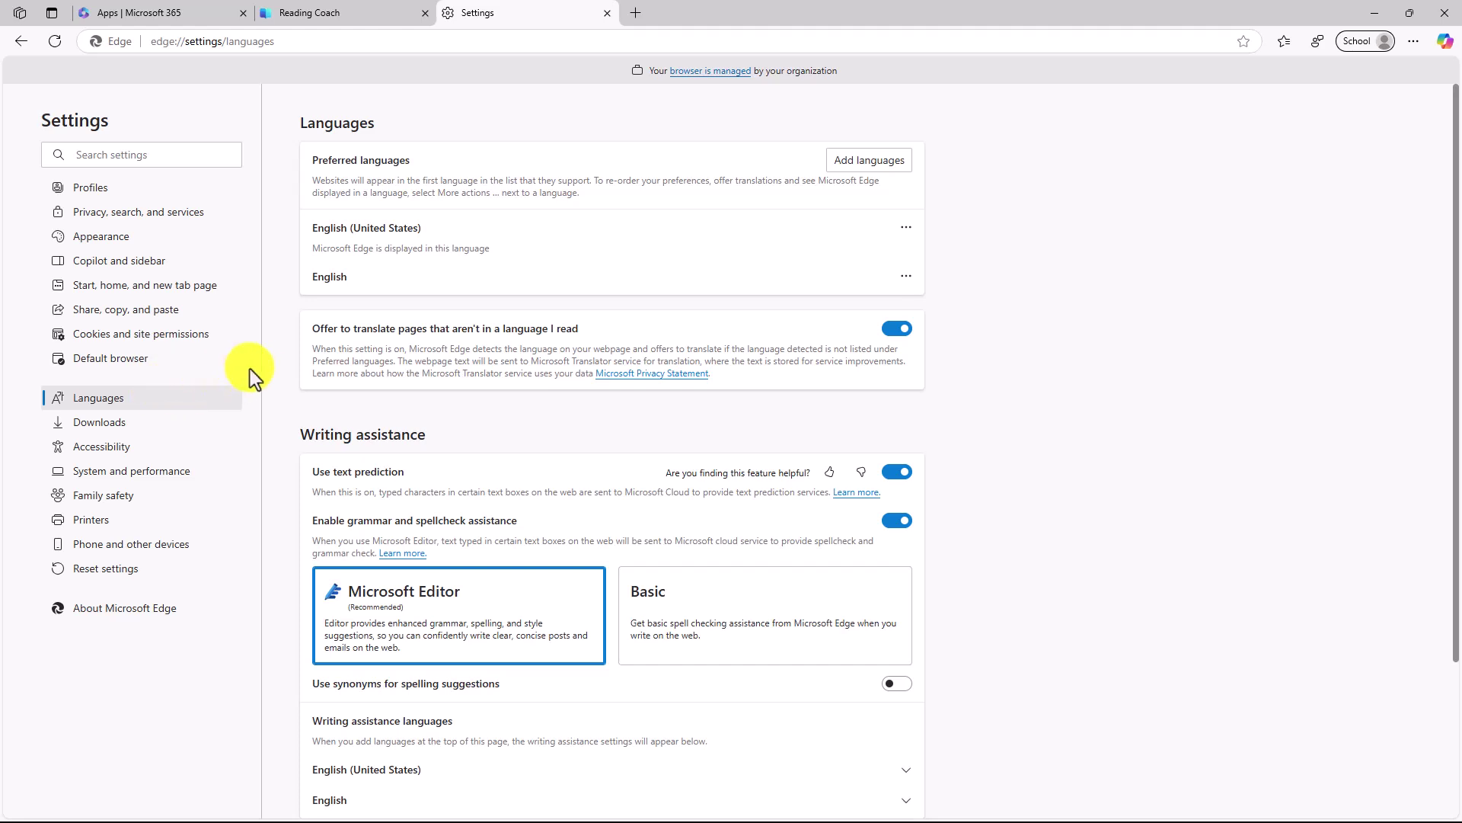
click(877, 169)
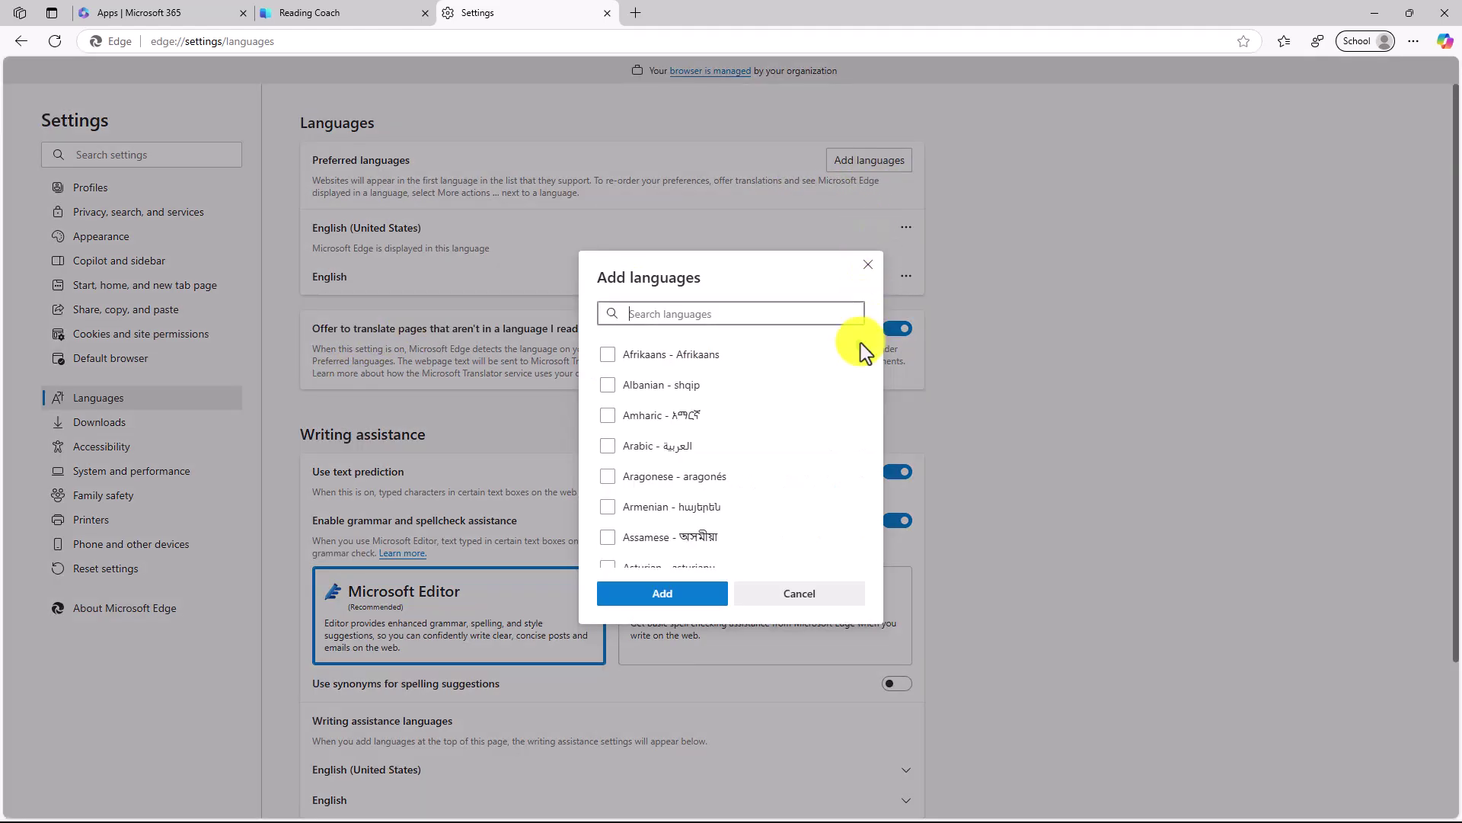
drag(859, 345, 829, 509)
scroll(828, 509, down, 3)
click(607, 425)
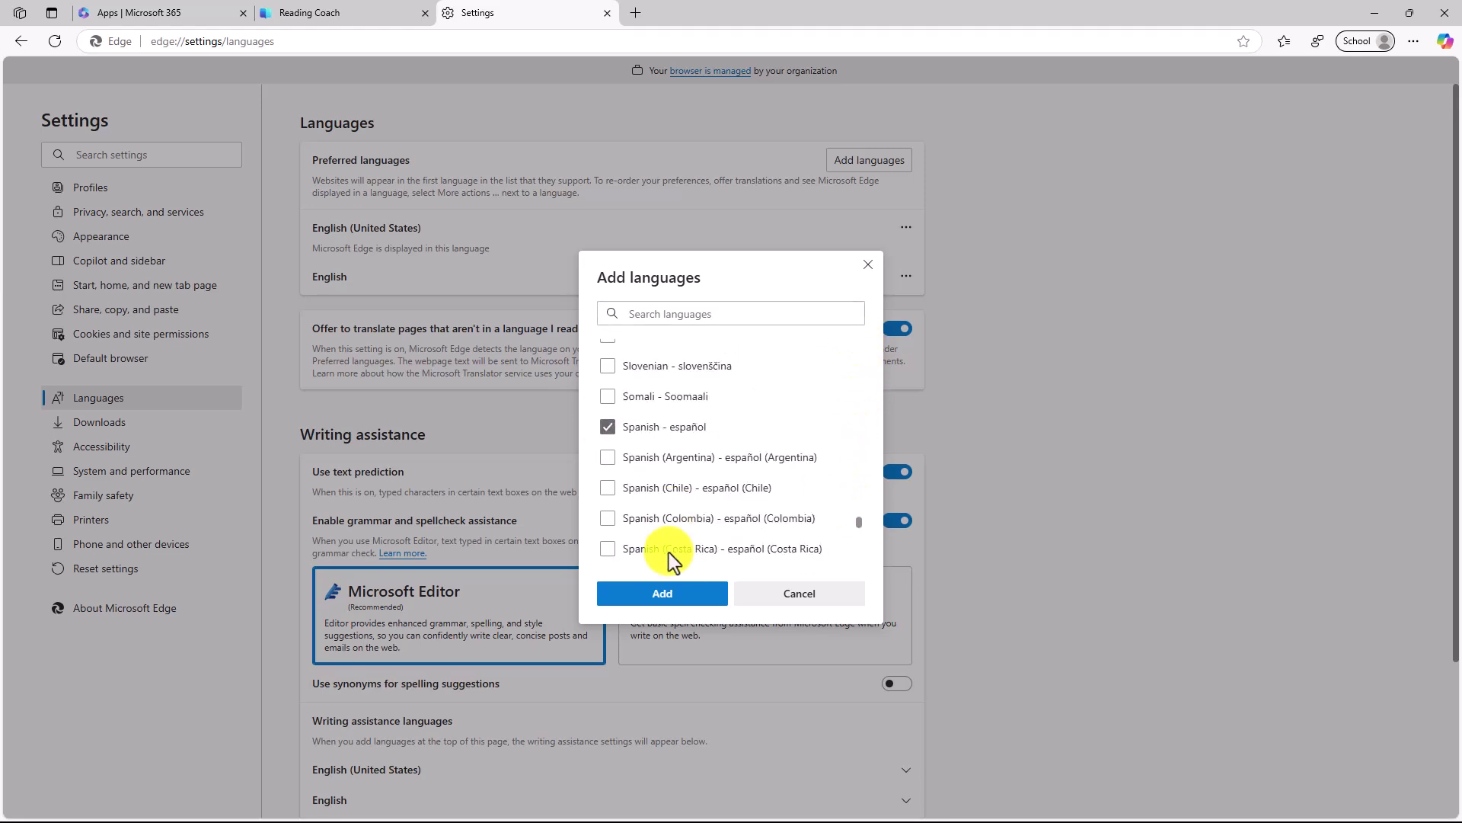
click(662, 593)
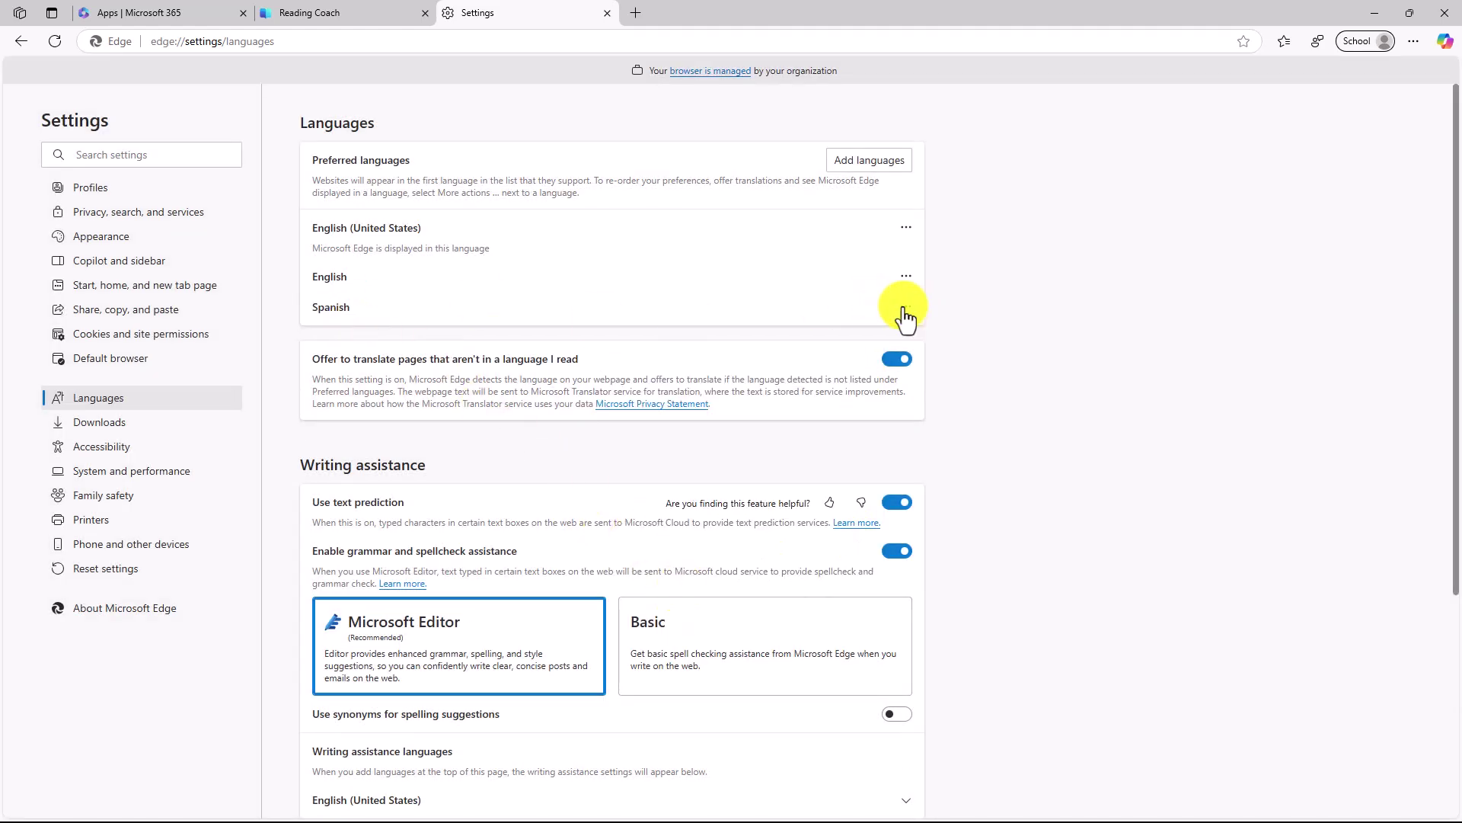
Make Spanish Edge's display language and restart the browser.
click(906, 306)
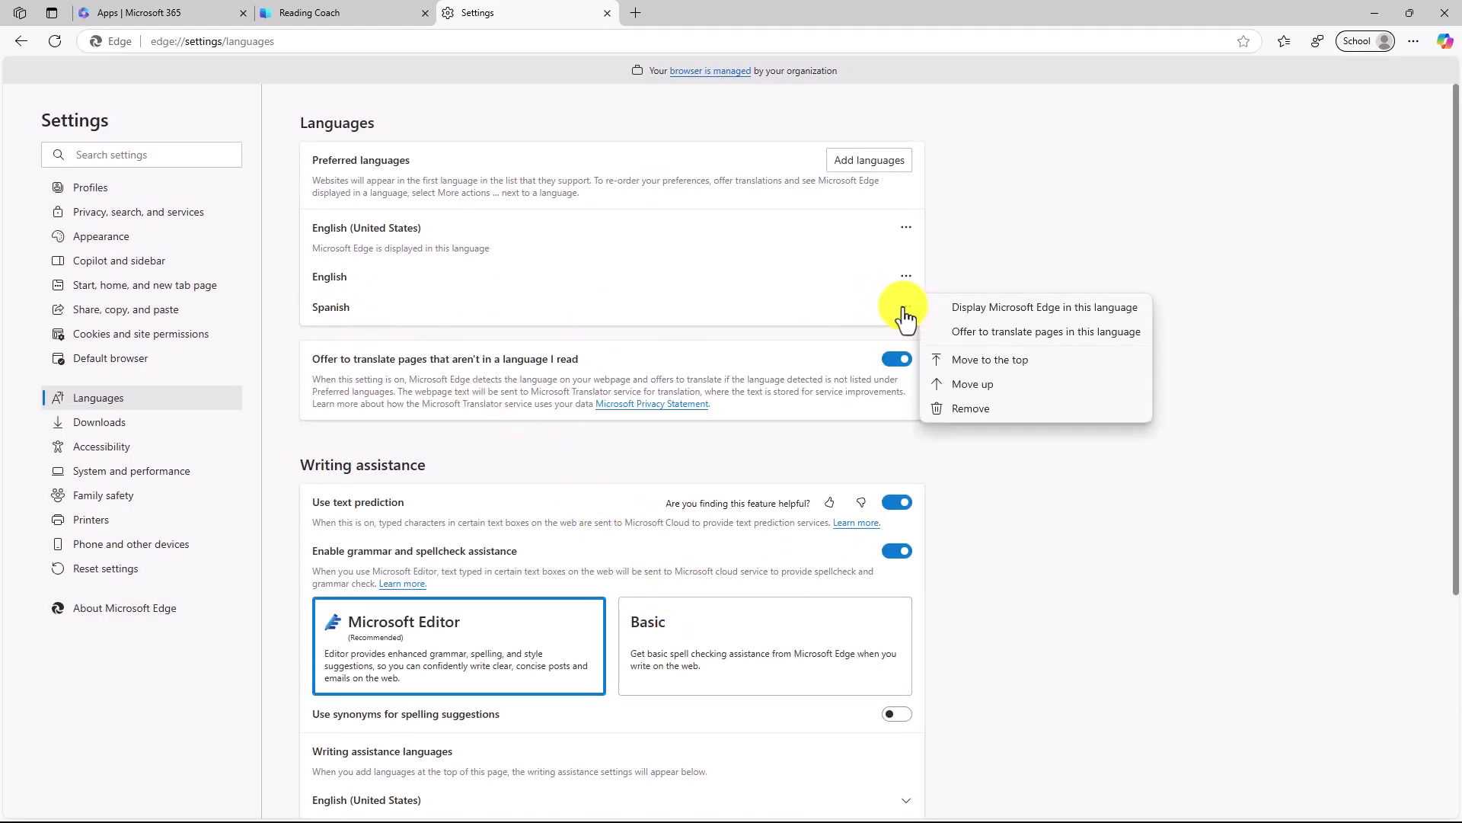
click(990, 308)
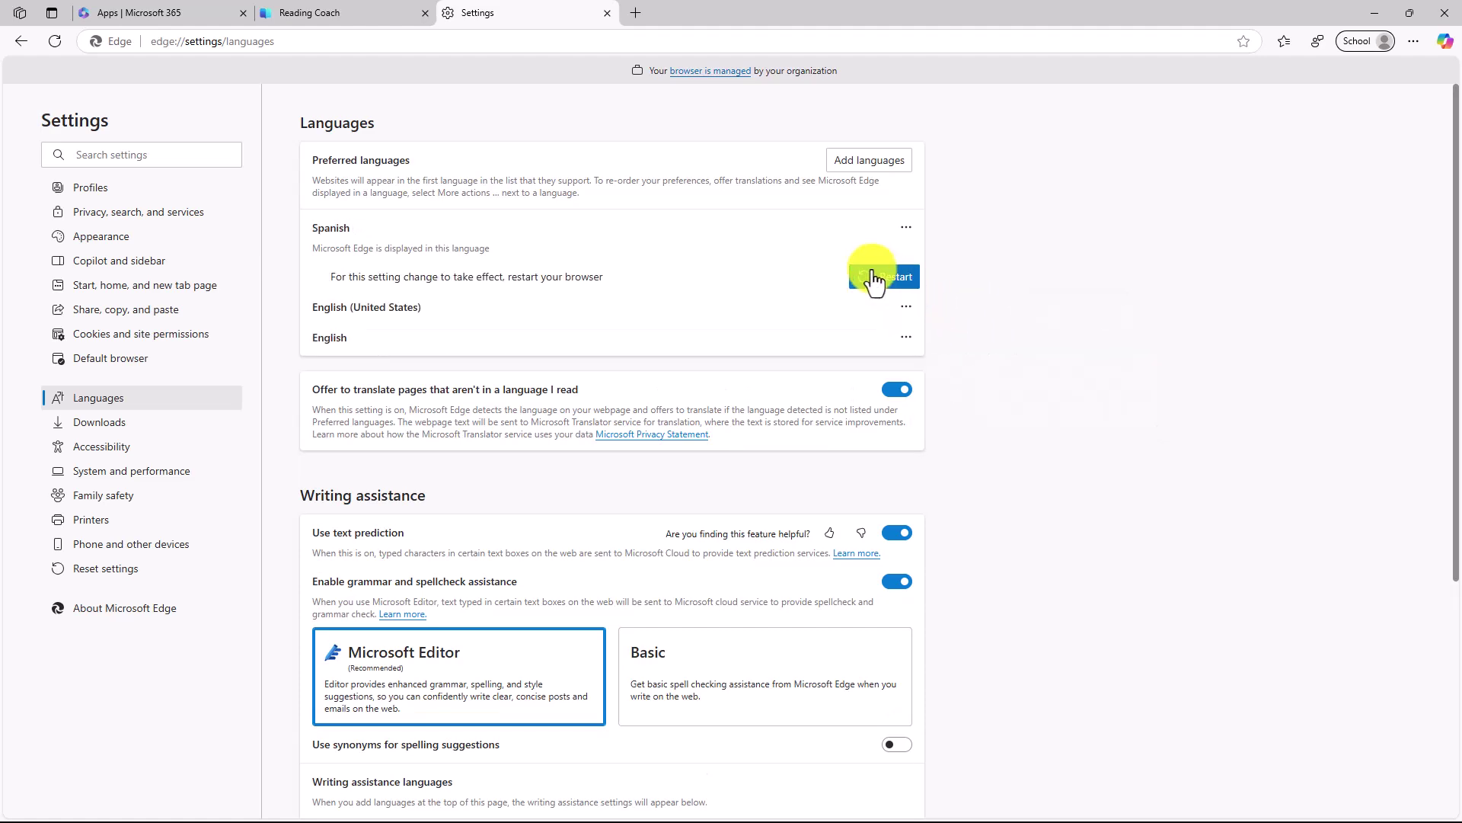
click(899, 277)
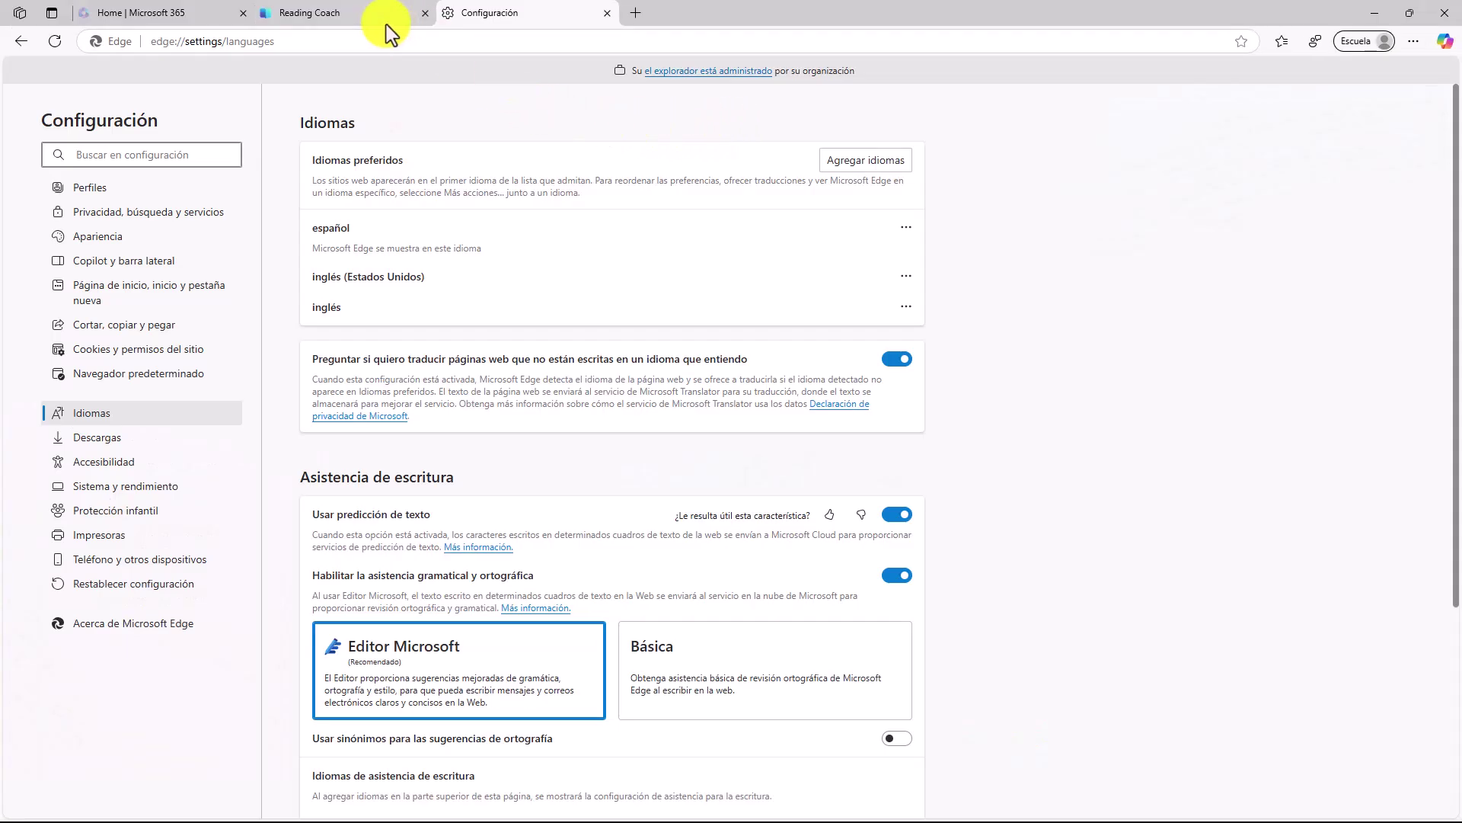
Return to the Reading Coach tab, start a new AI story and pick the Space setting.
click(343, 14)
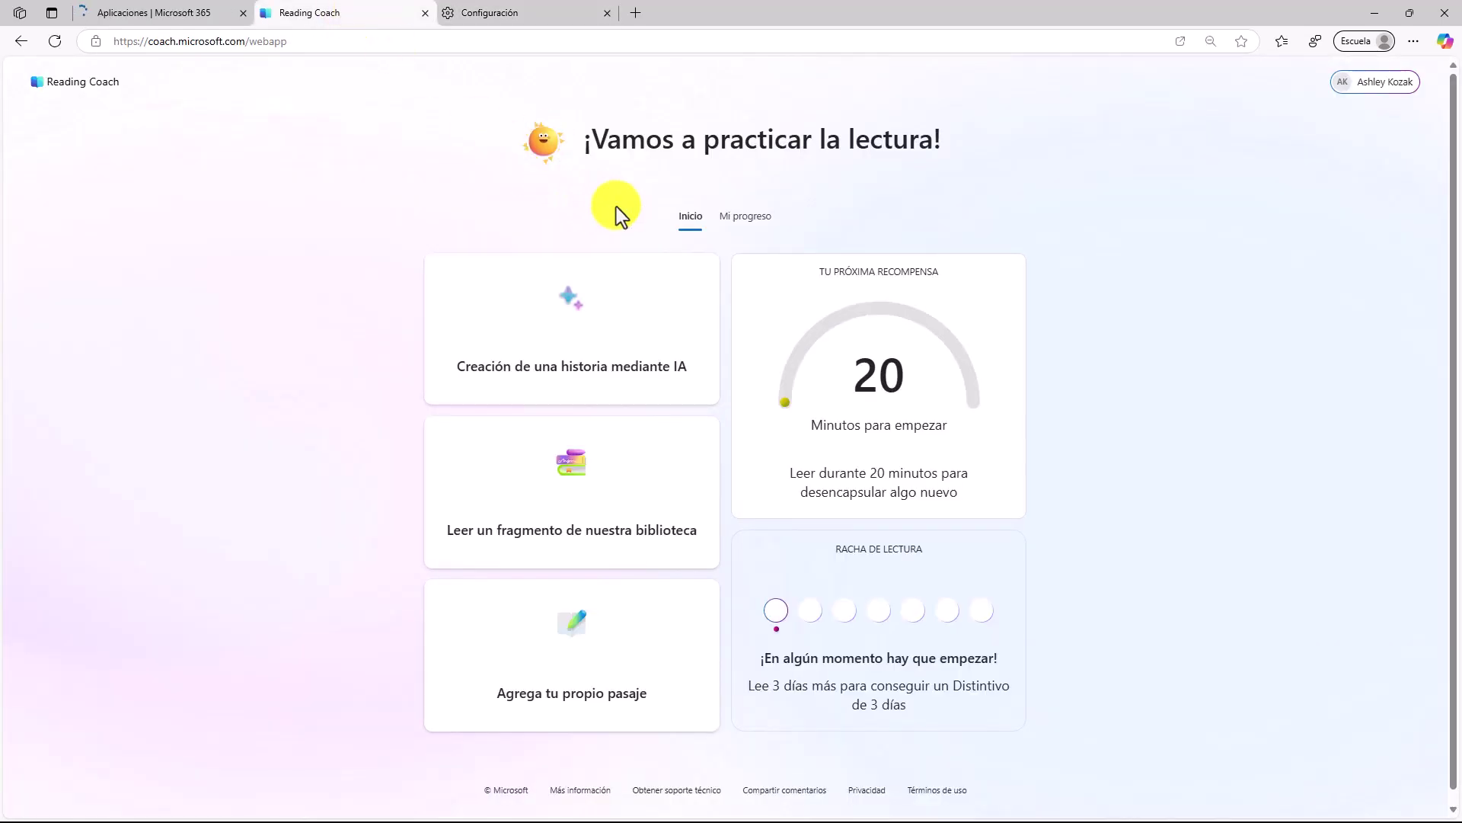
click(565, 335)
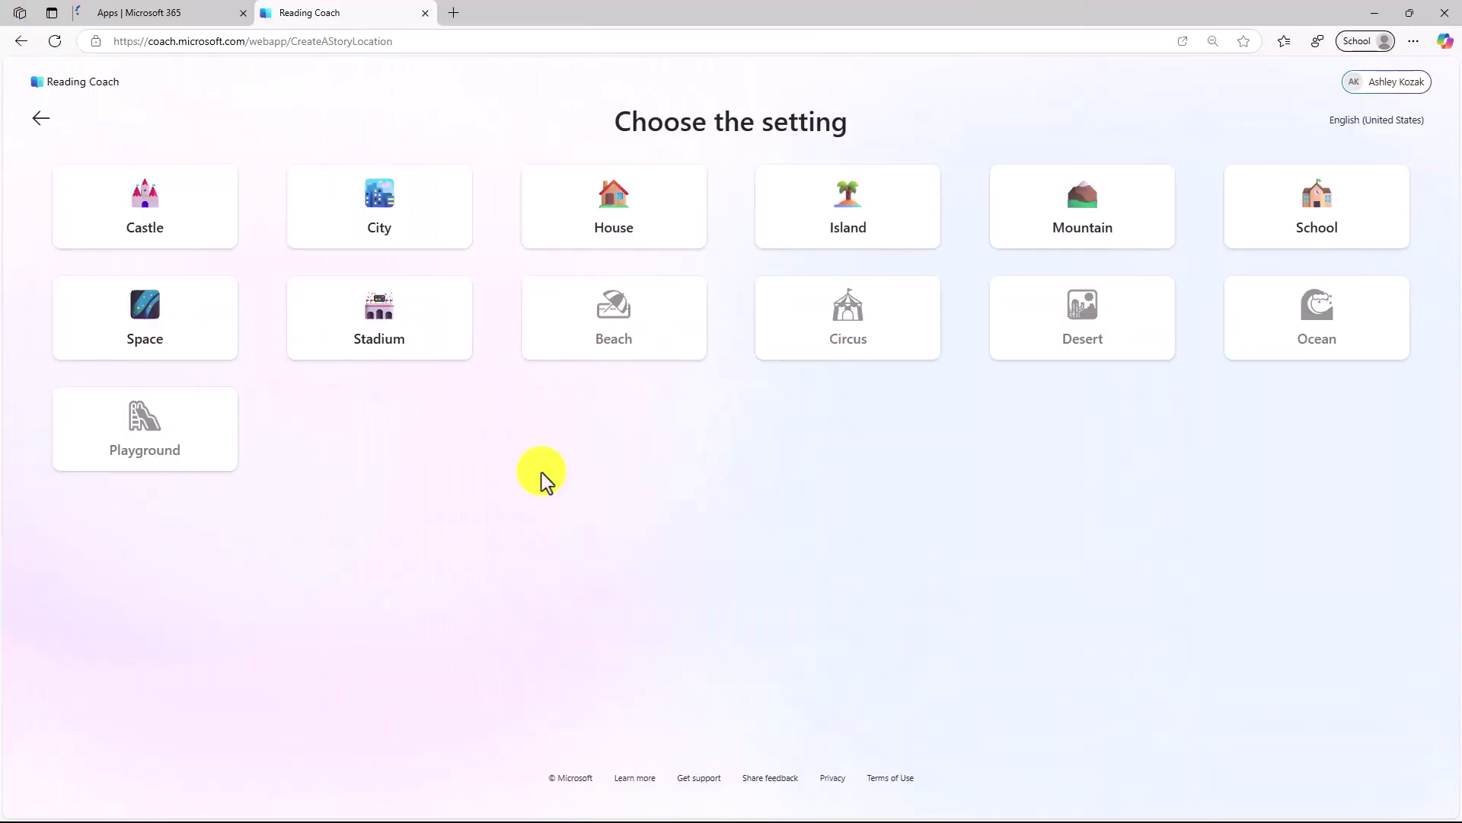
click(149, 329)
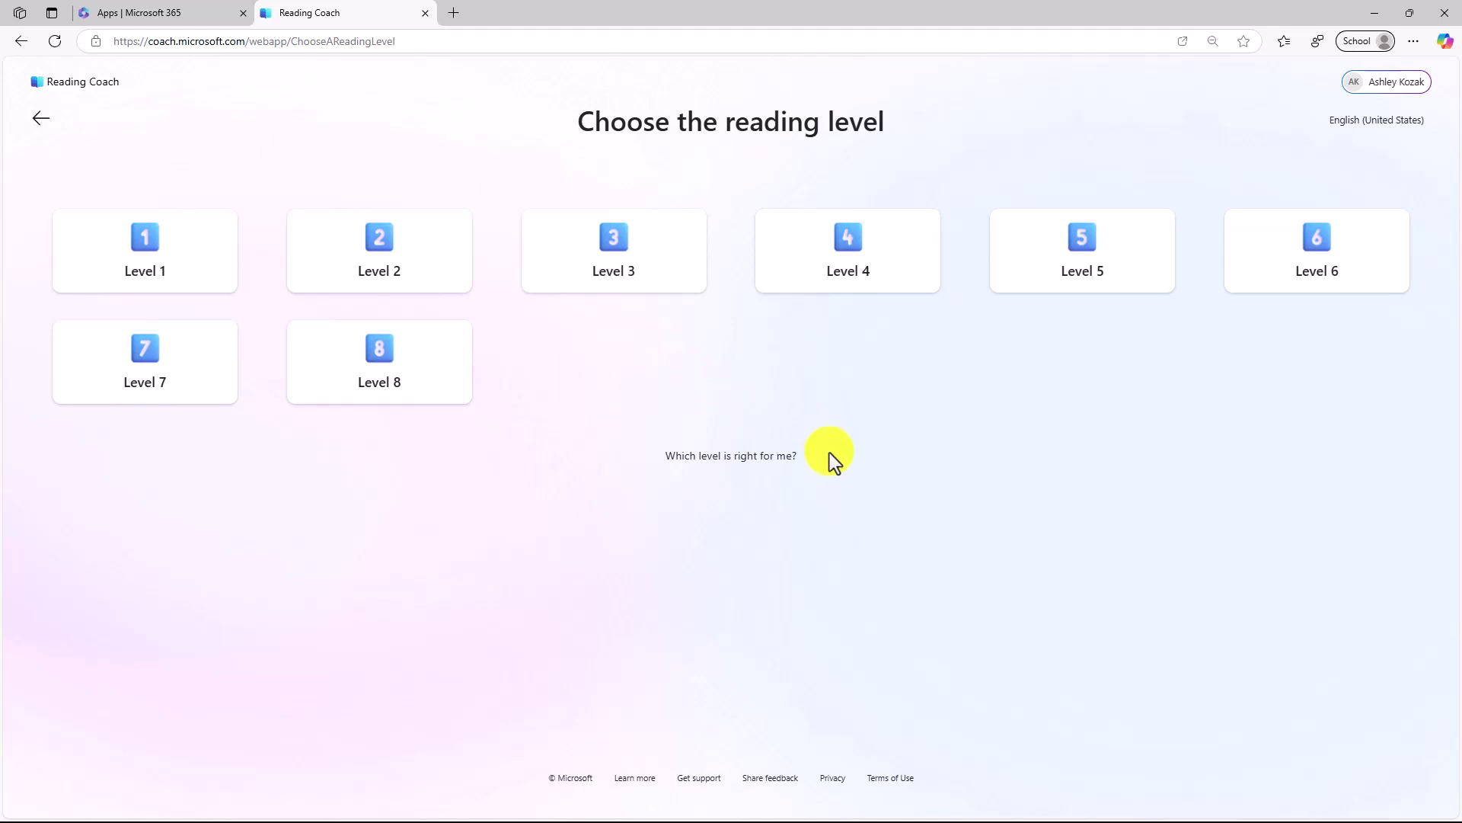
Compare the Level 2 and Level 3 example passages and choose Level 3.
click(739, 457)
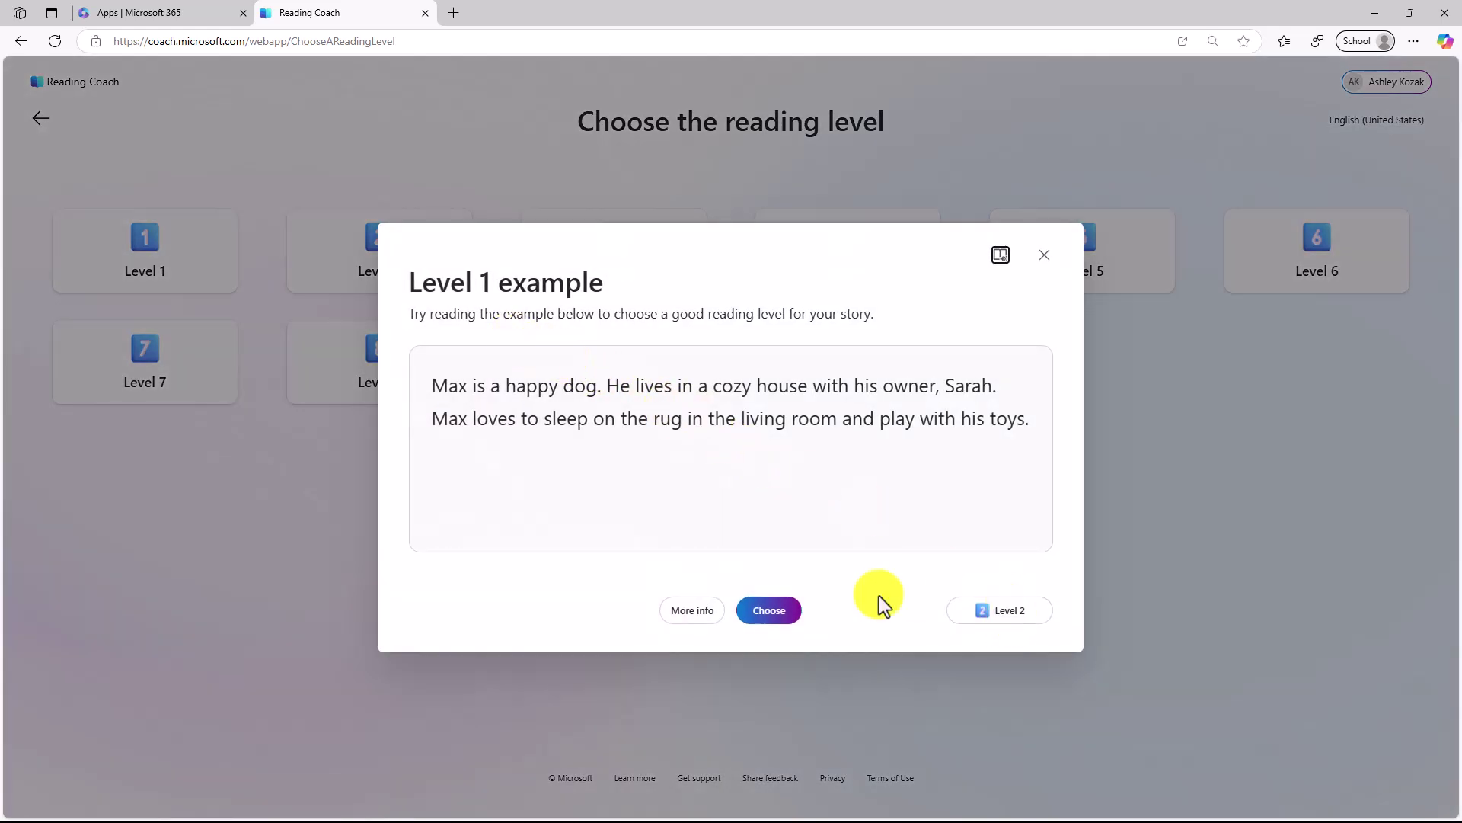
click(1005, 614)
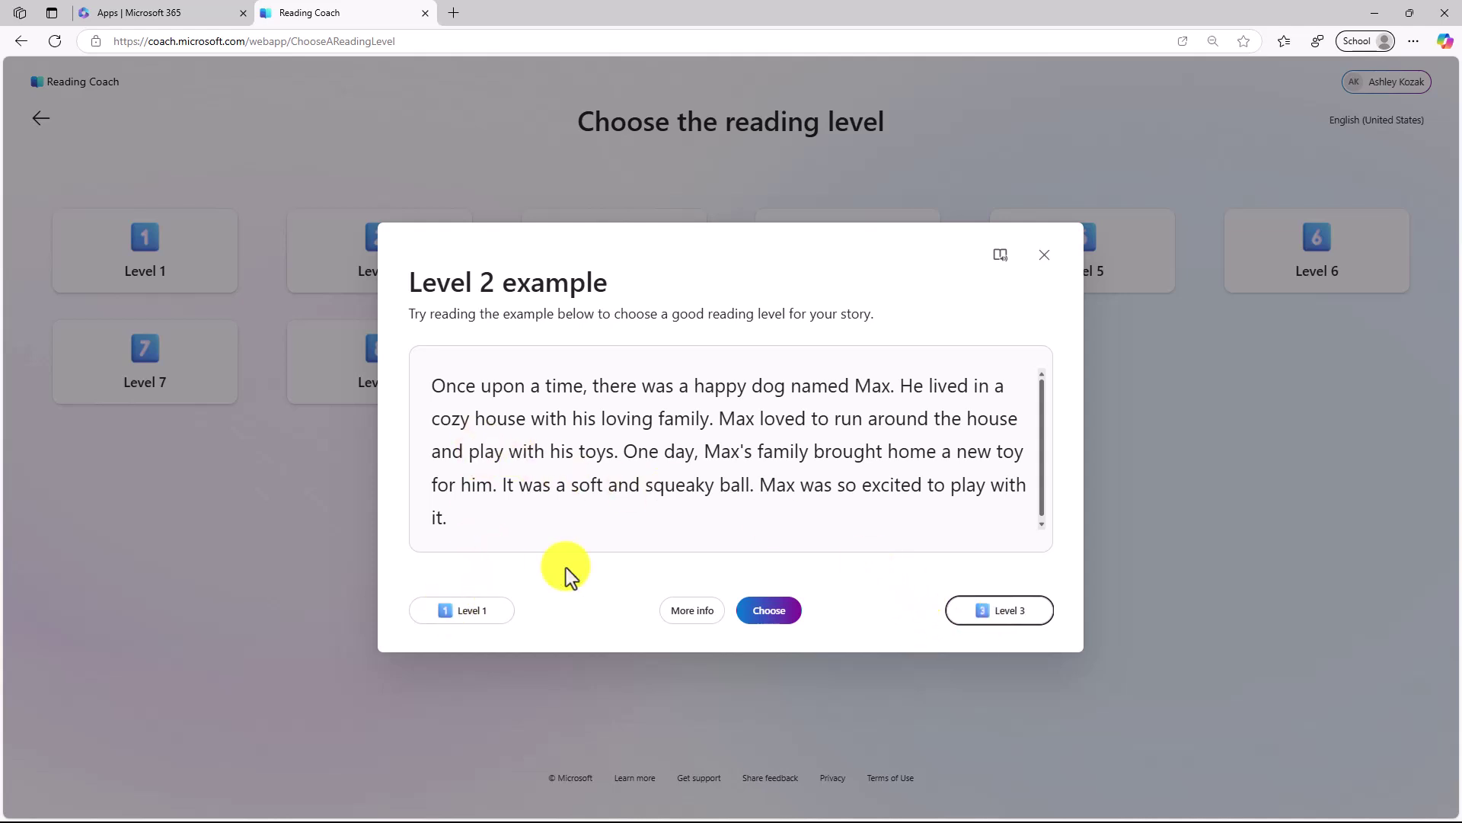
click(1017, 611)
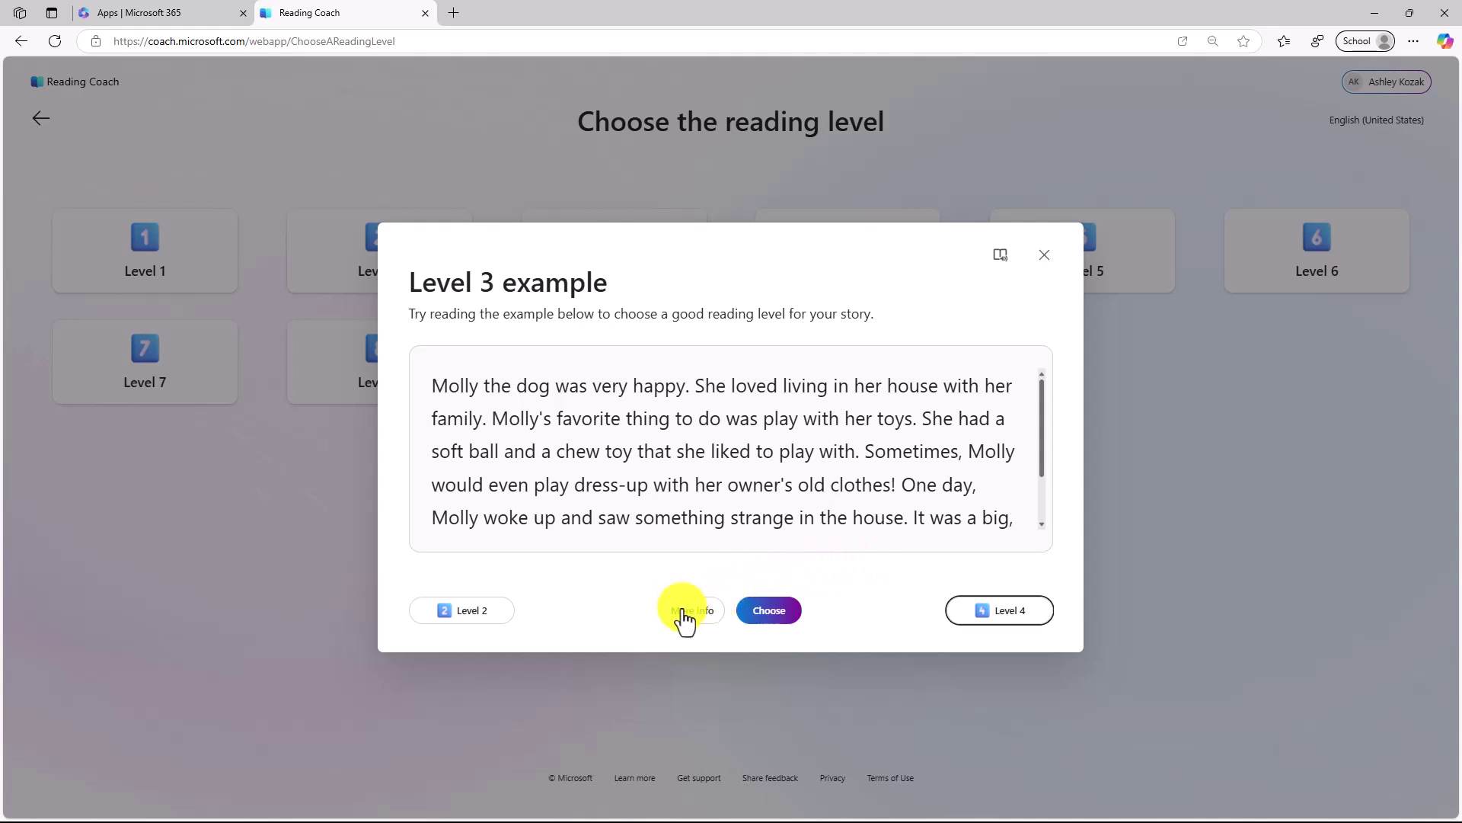
click(769, 619)
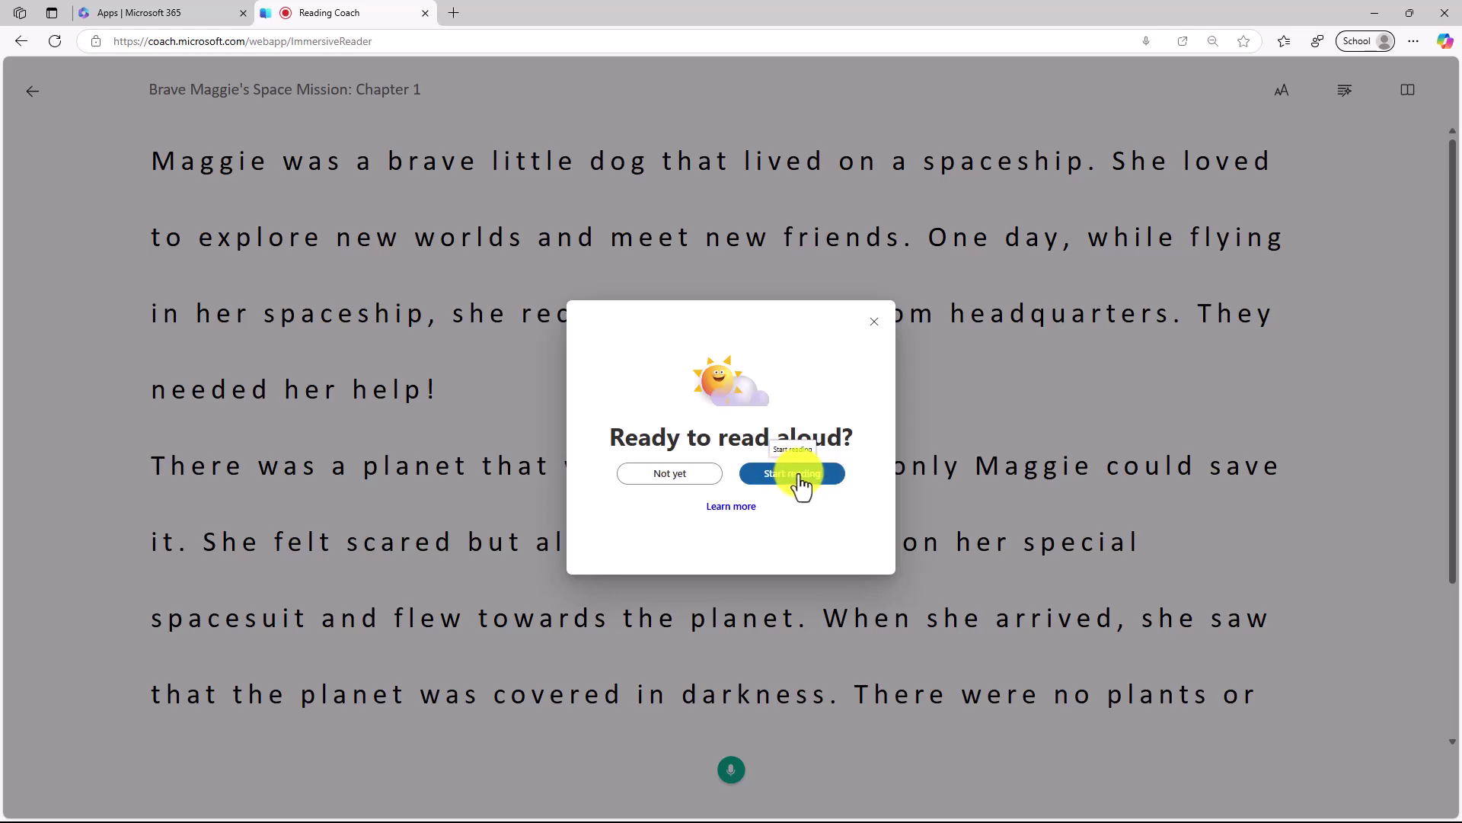
Start reading Chapter 1 of 'Brave Maggie's Space Mission' aloud and scroll to its end.
click(801, 486)
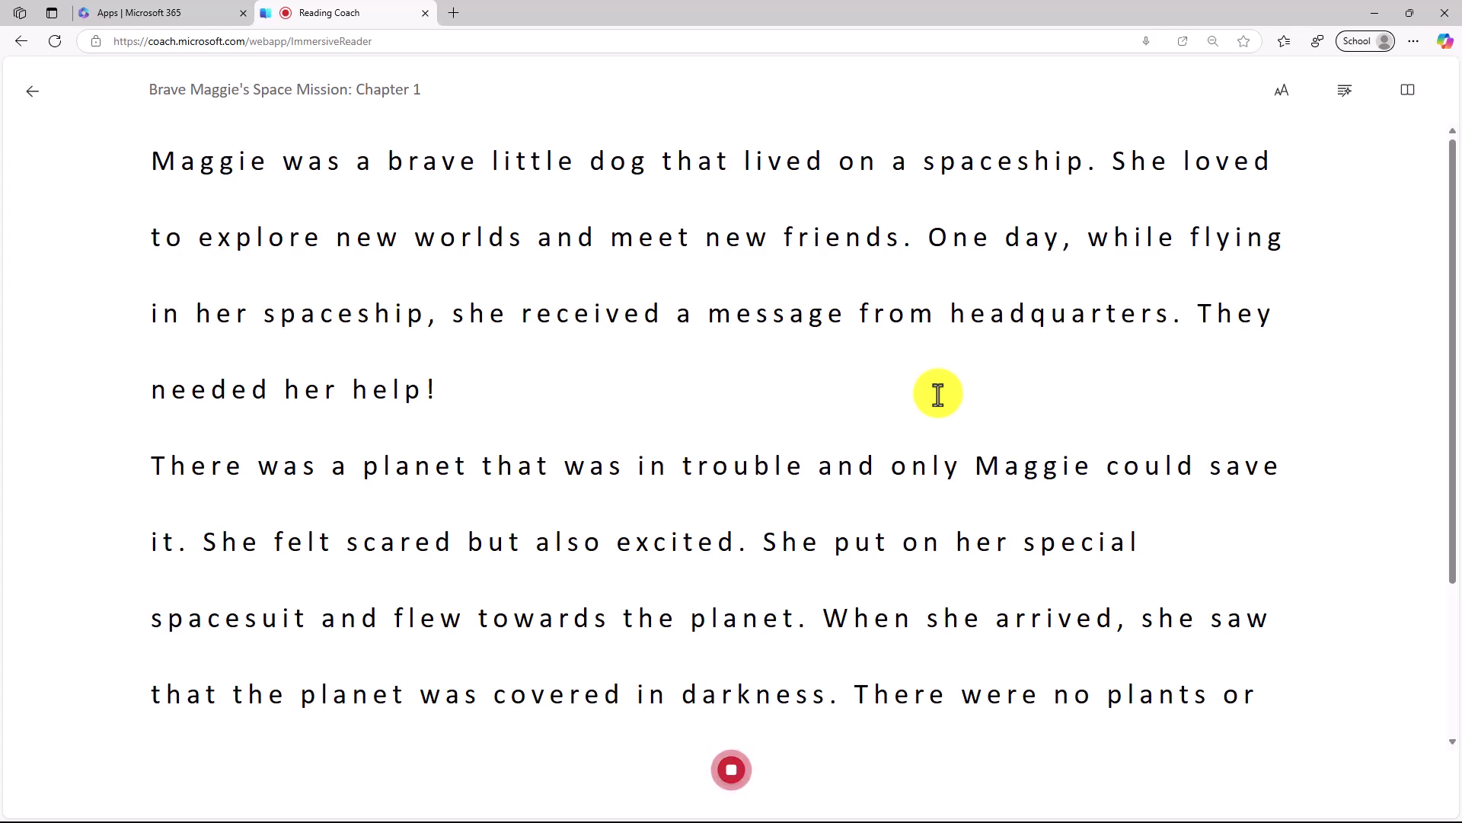
scroll(967, 422, down, 3)
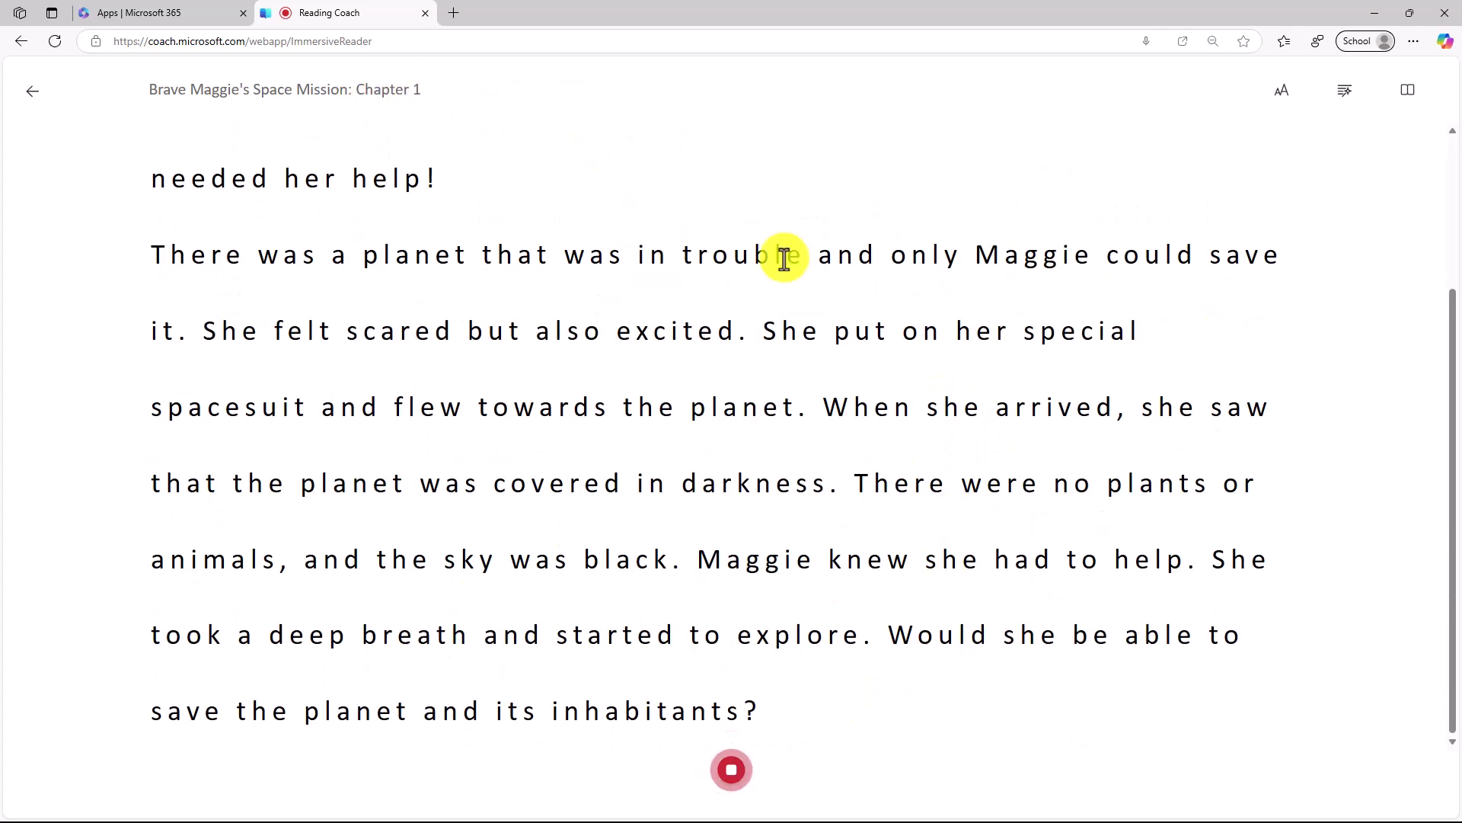
Stop reading Chapter 1 and continue the story with 'Maggie's Discovery'.
click(730, 777)
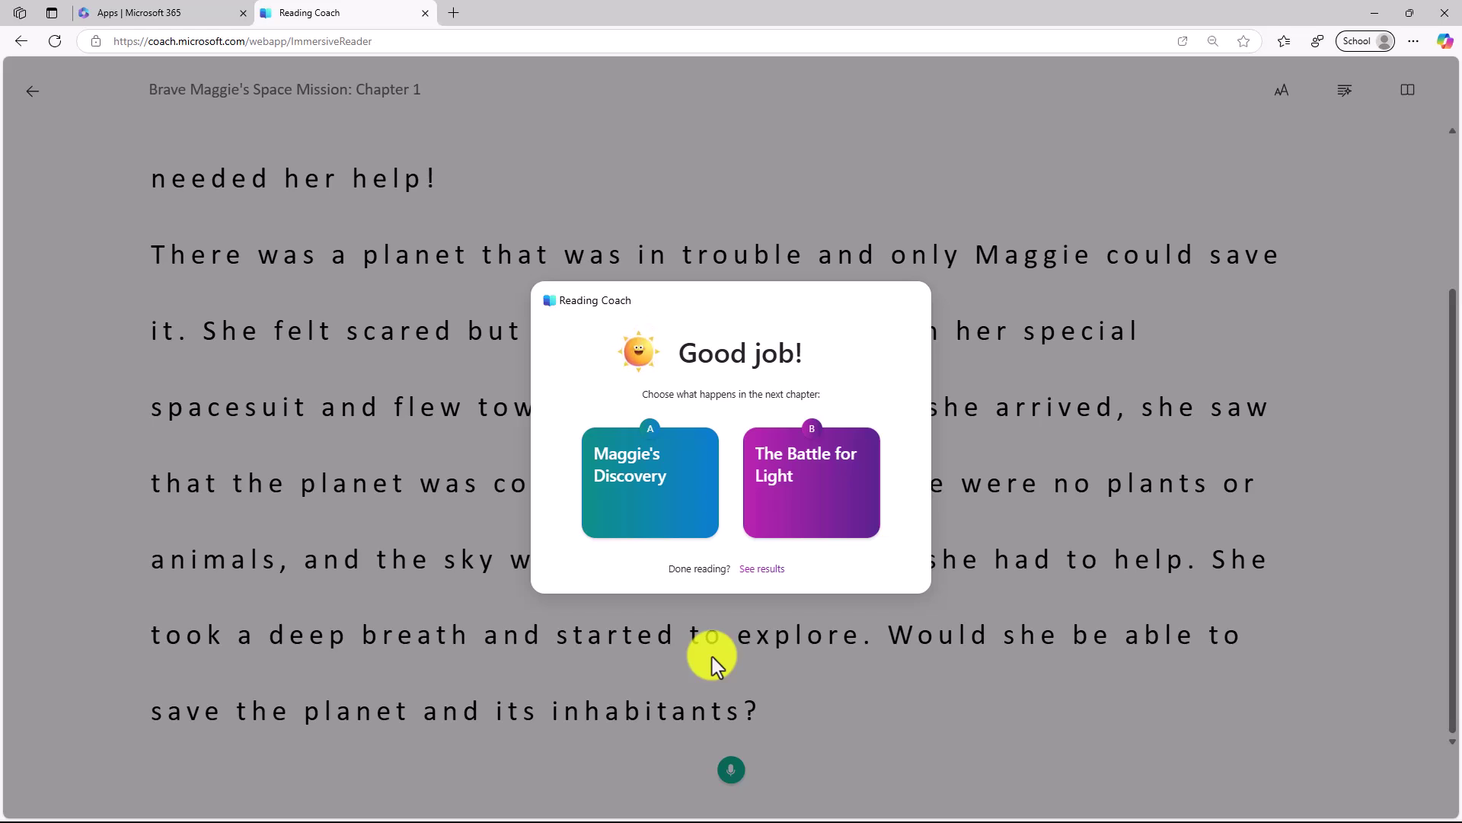
click(640, 491)
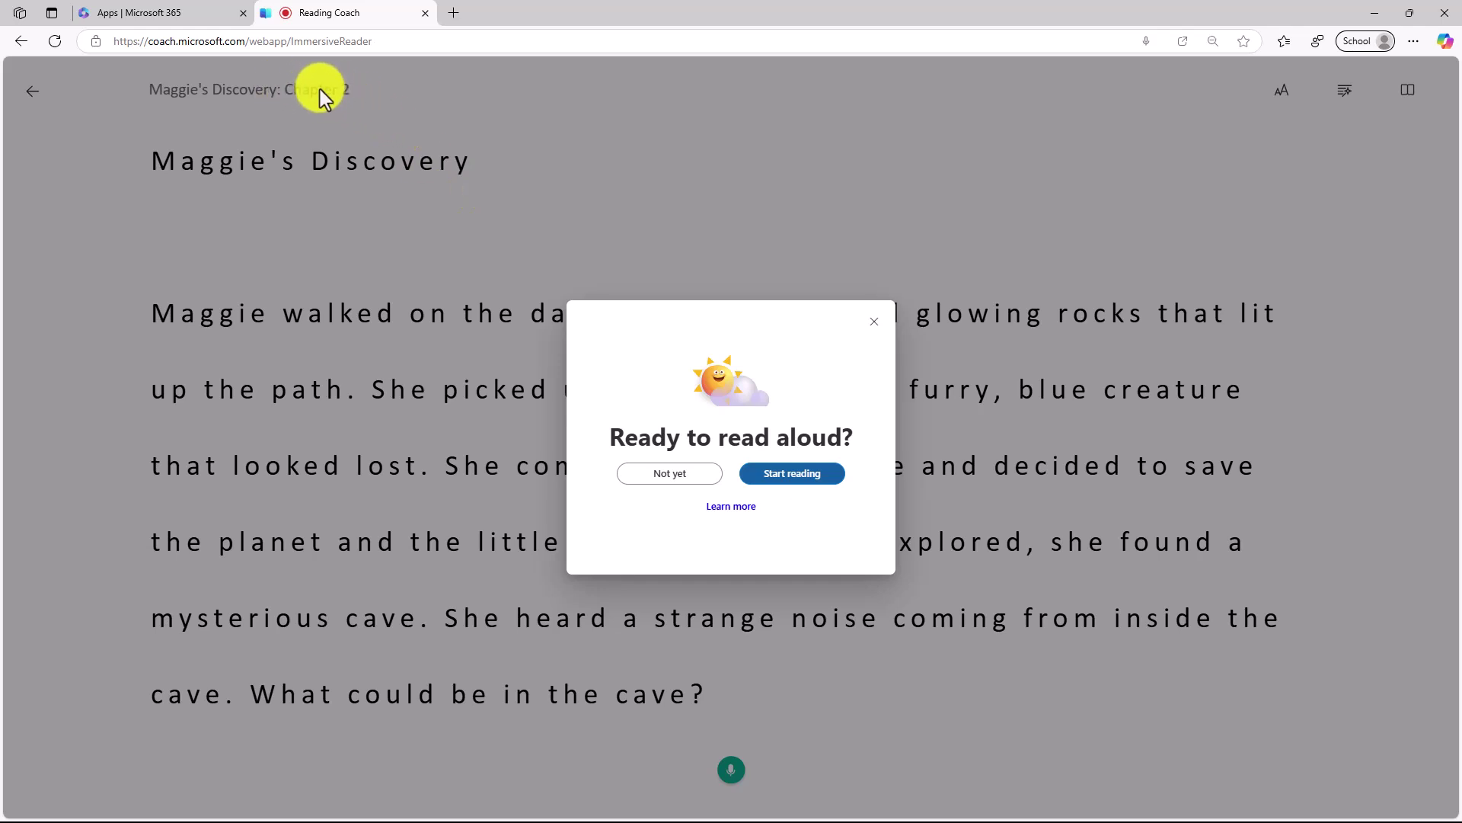
Skip reading aloud and set Chapter 2 to Comic Sans on light blue, text size 56.
click(670, 483)
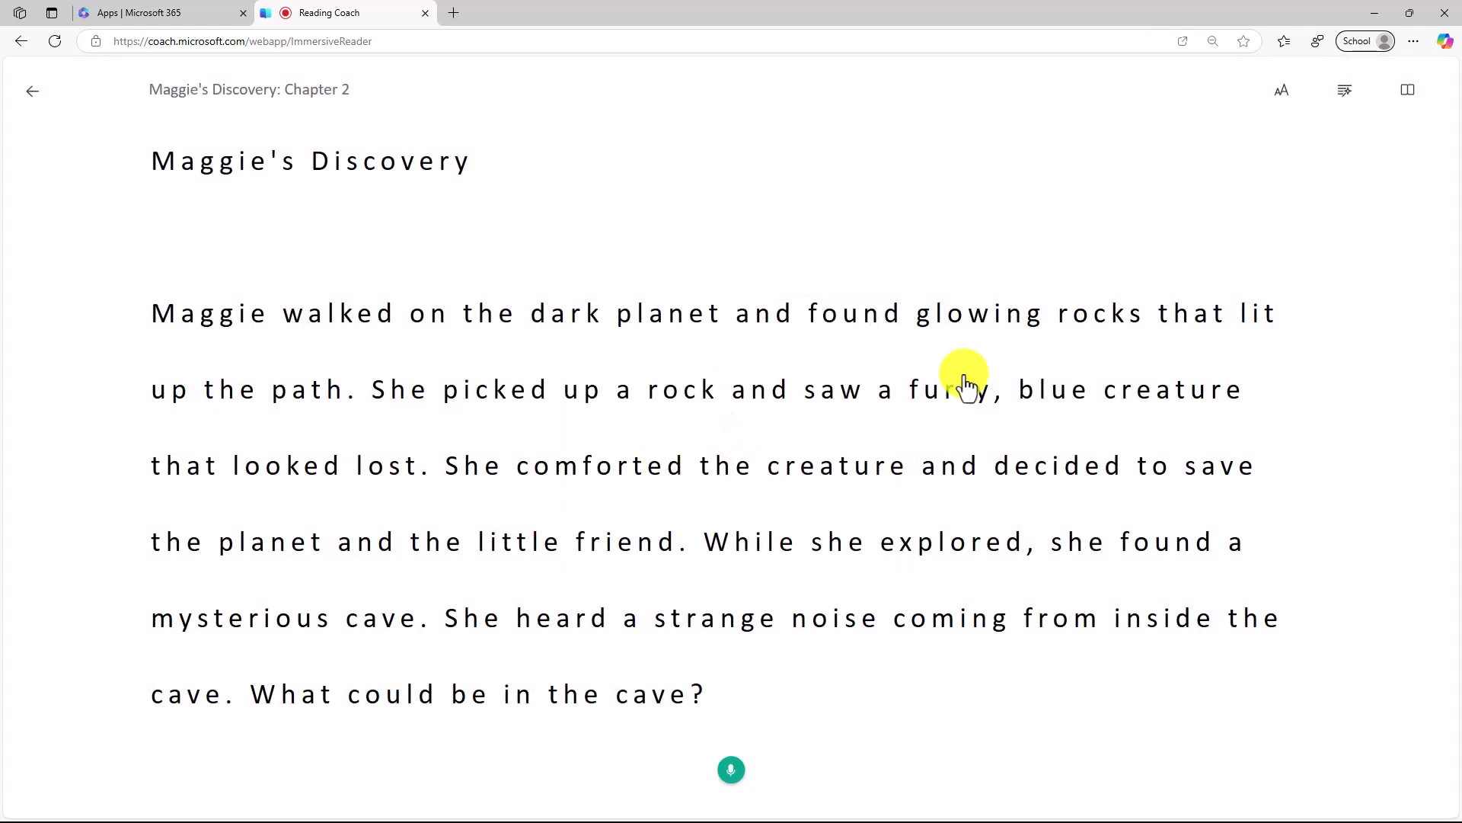
click(1279, 111)
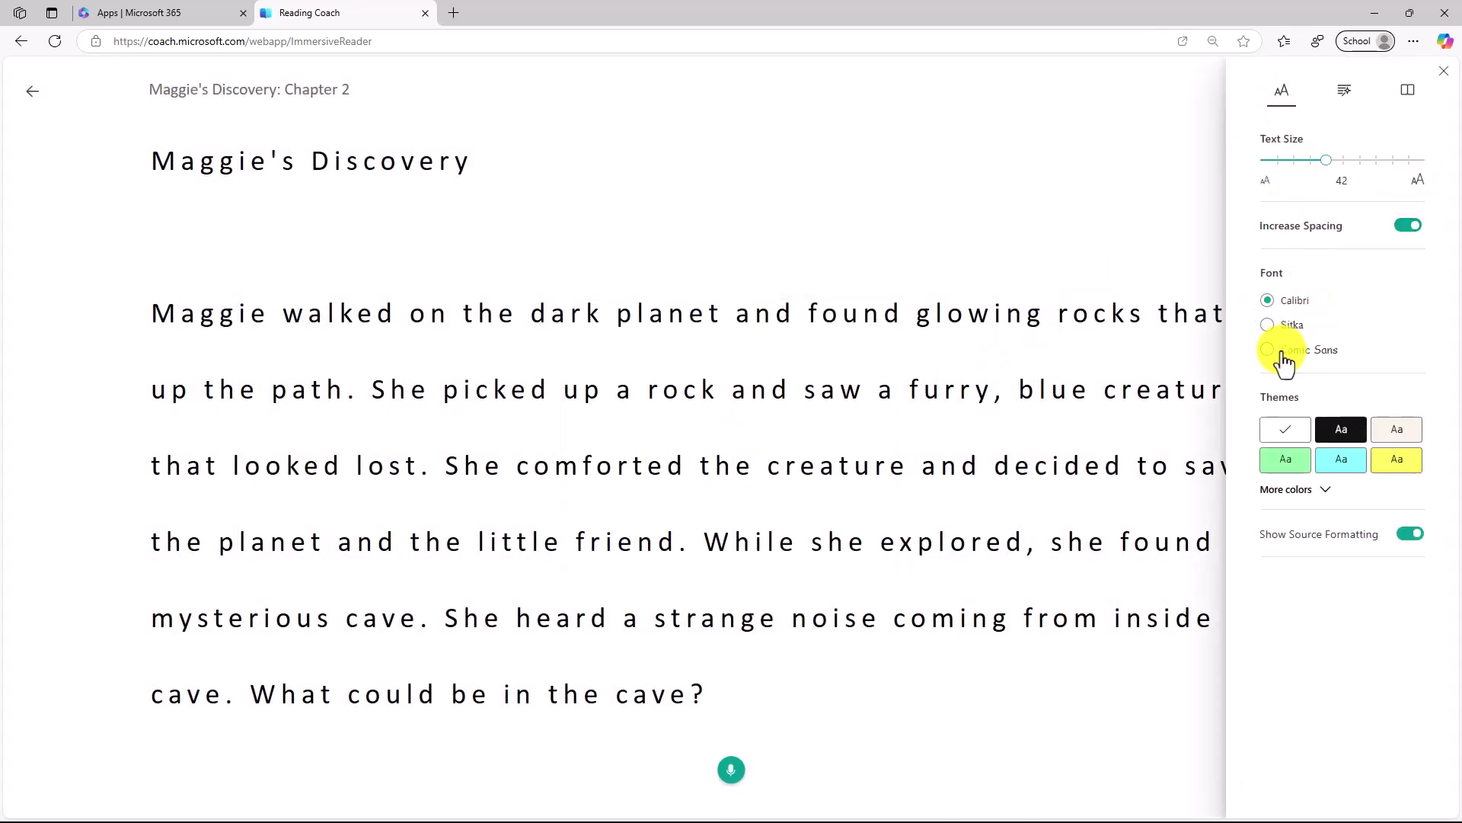
click(1268, 350)
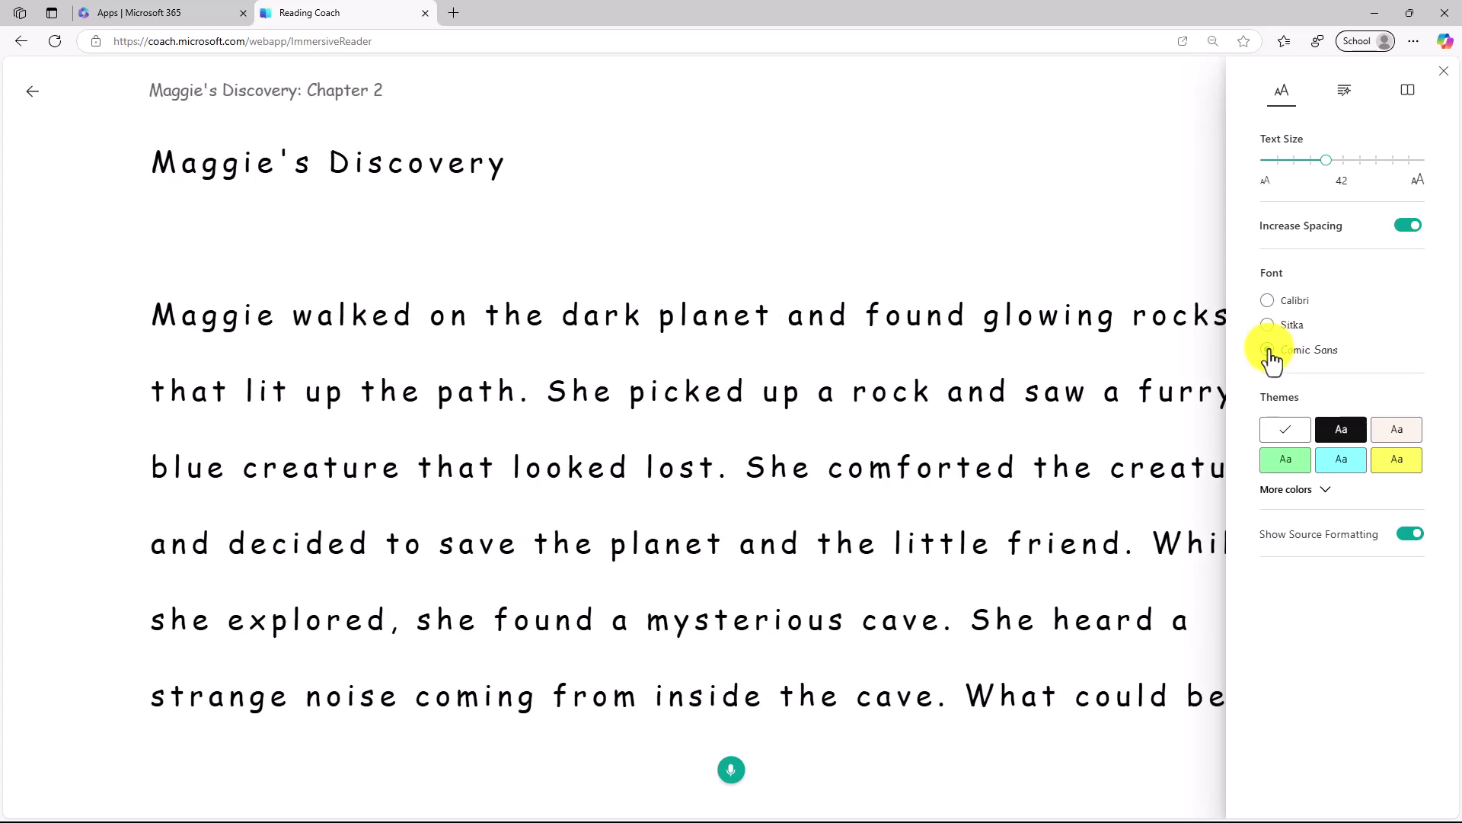
click(1347, 468)
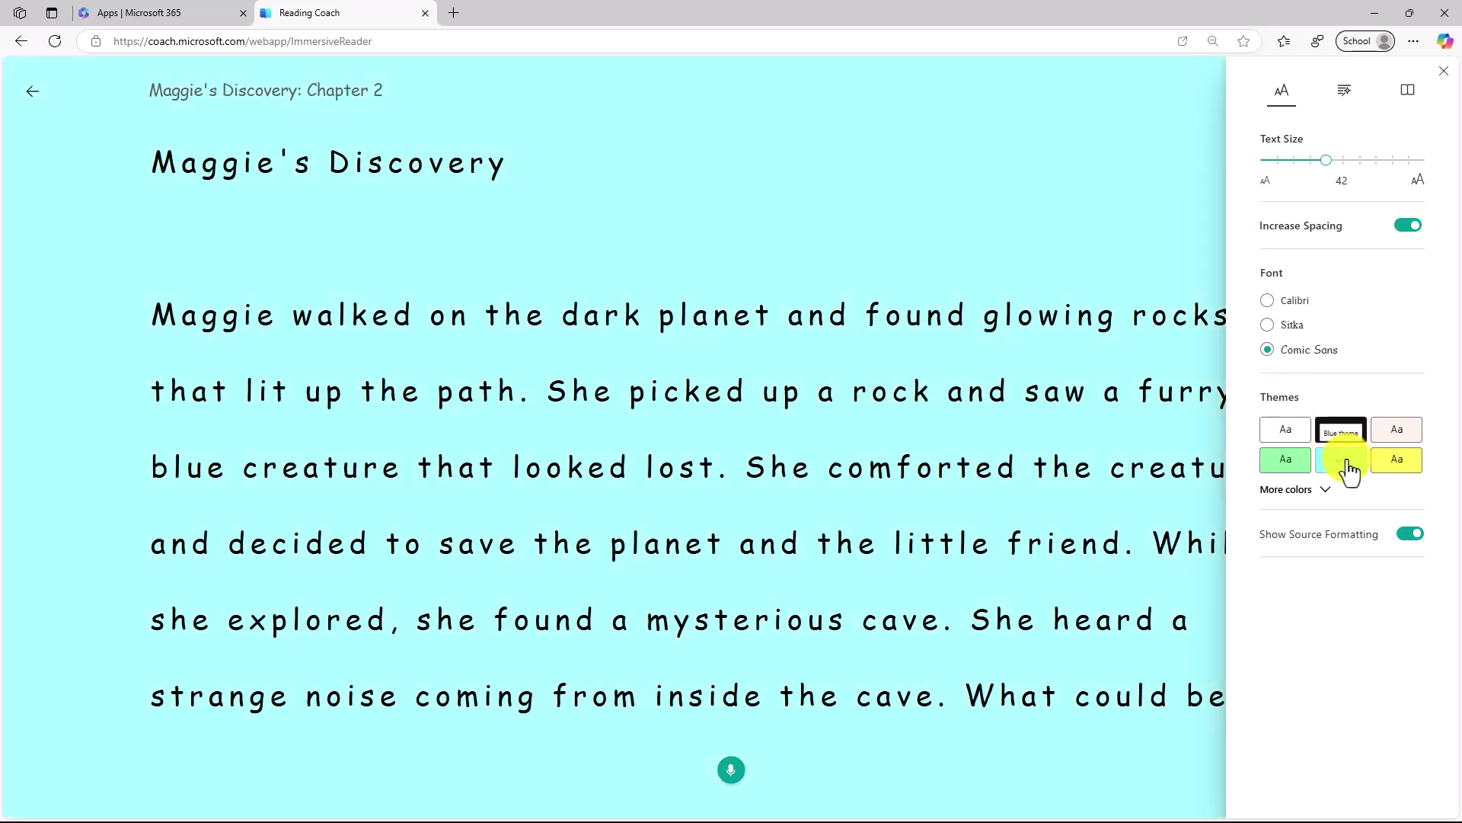
drag(1329, 162, 1358, 161)
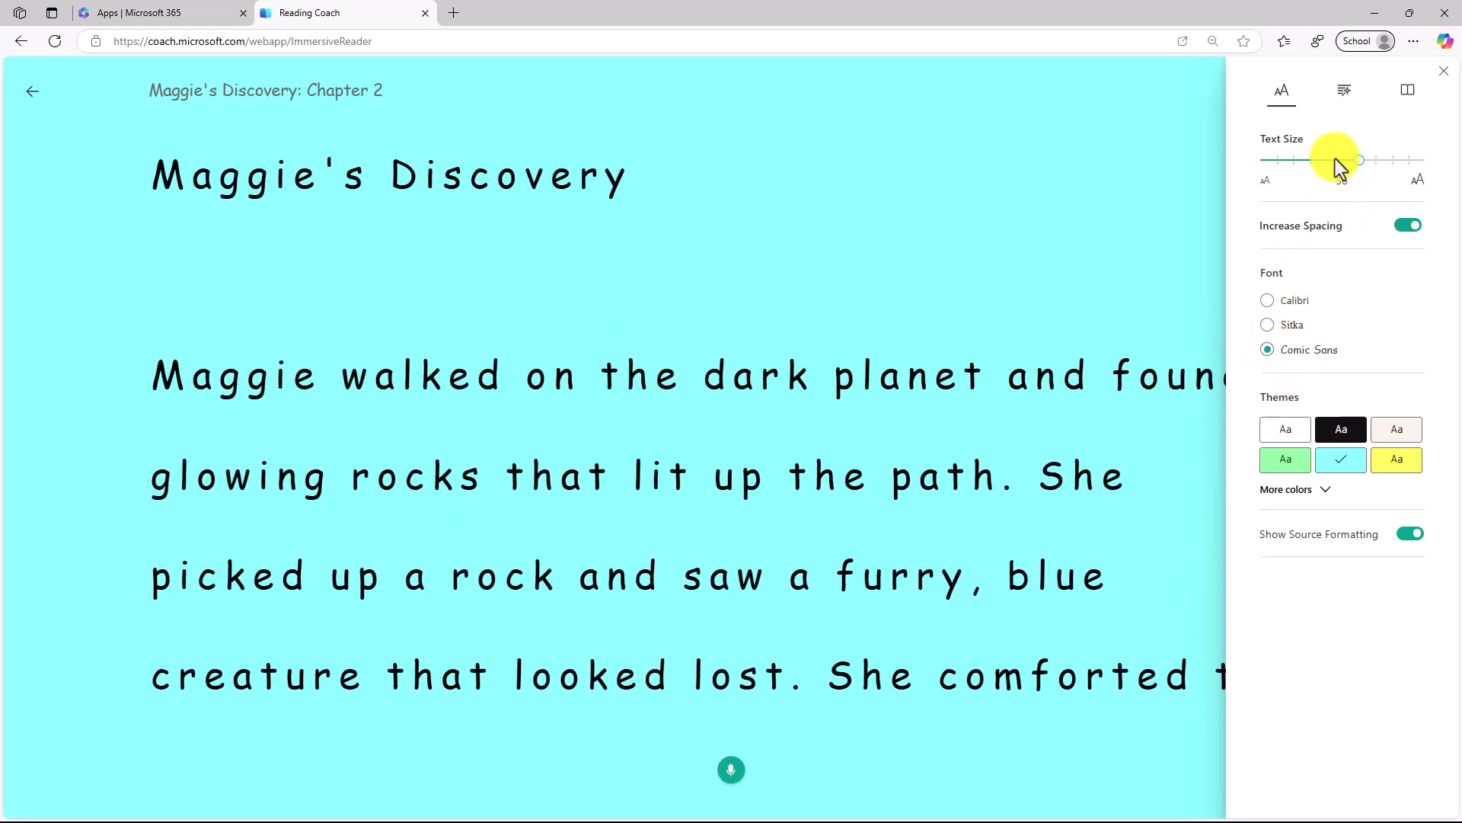
Try Line Focus at one line and three lines, then turn it off.
click(1408, 91)
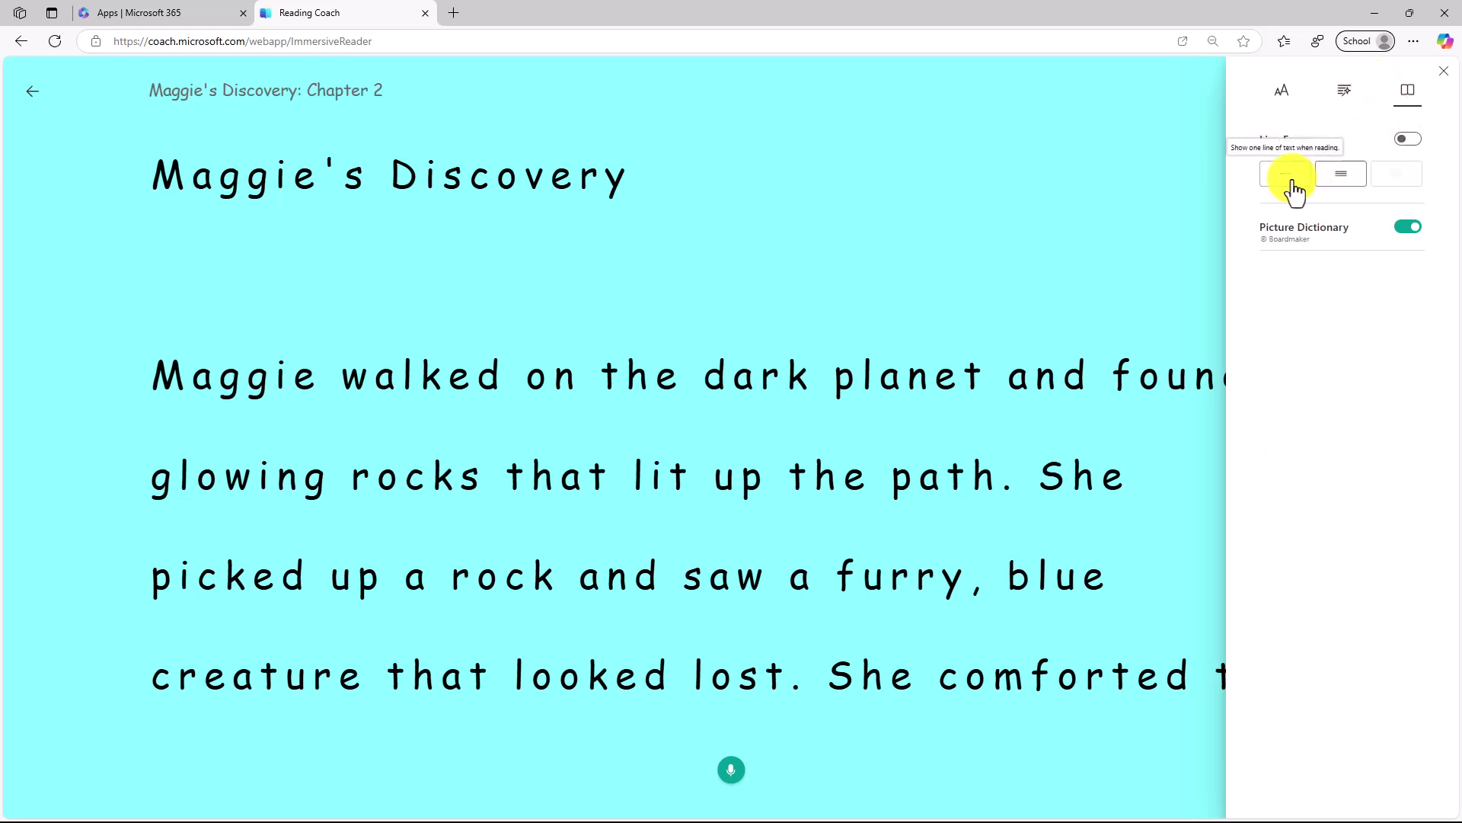
click(1287, 177)
click(1347, 183)
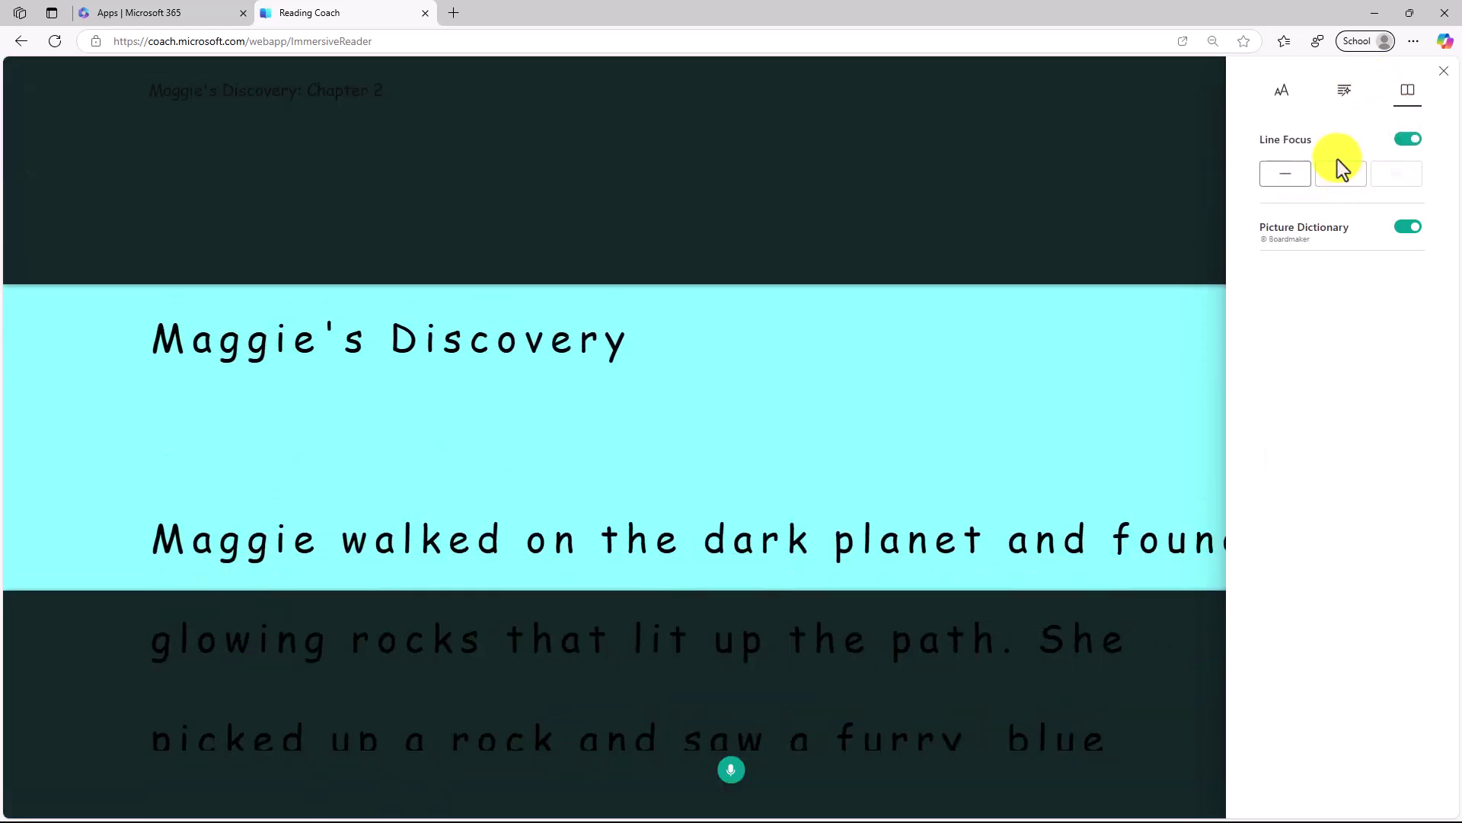
click(1405, 145)
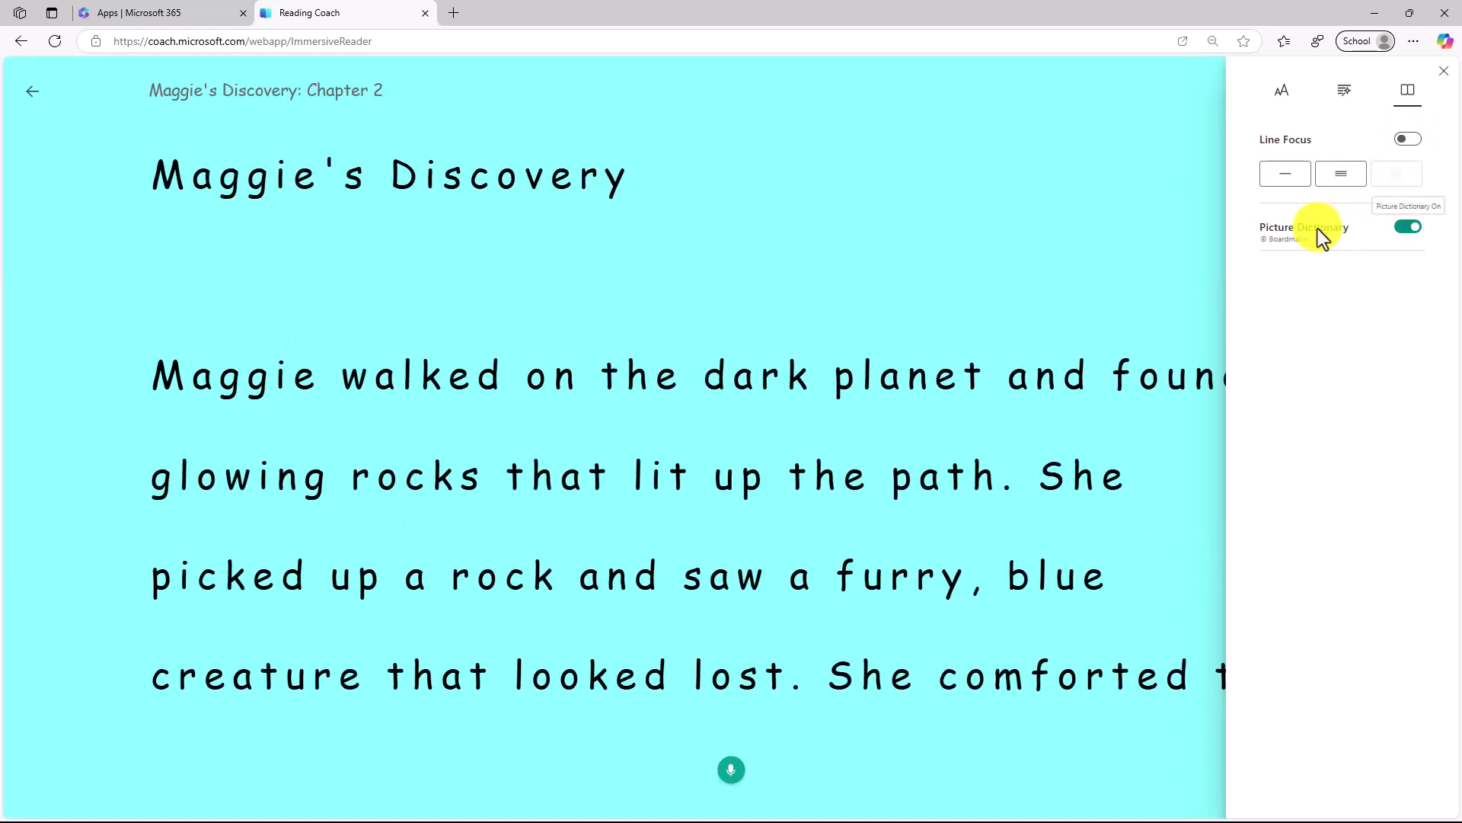
Try syllable splitting and noun colouring, turn both off, and close the preferences.
click(1347, 97)
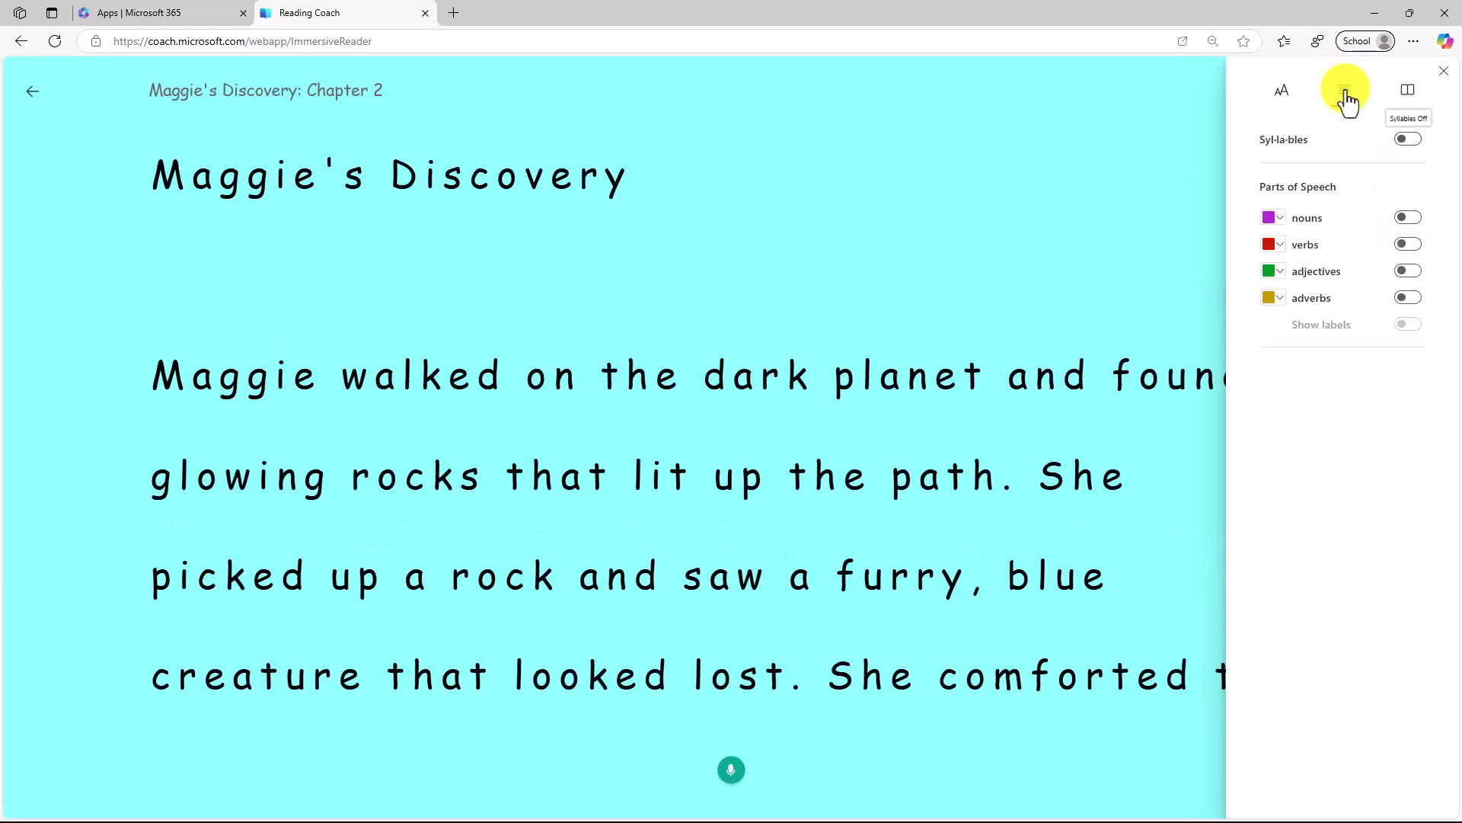
click(1408, 141)
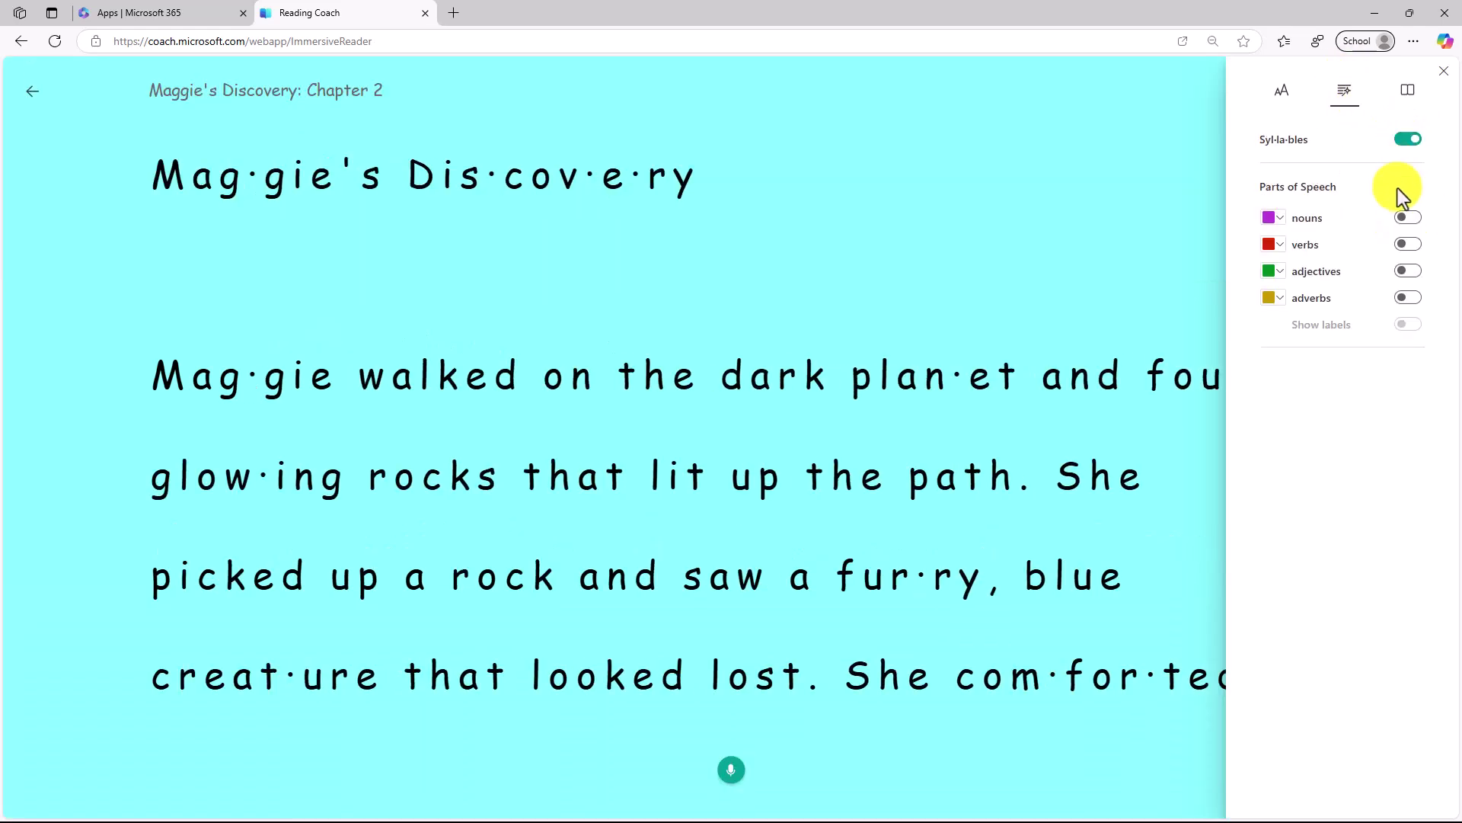
click(1407, 219)
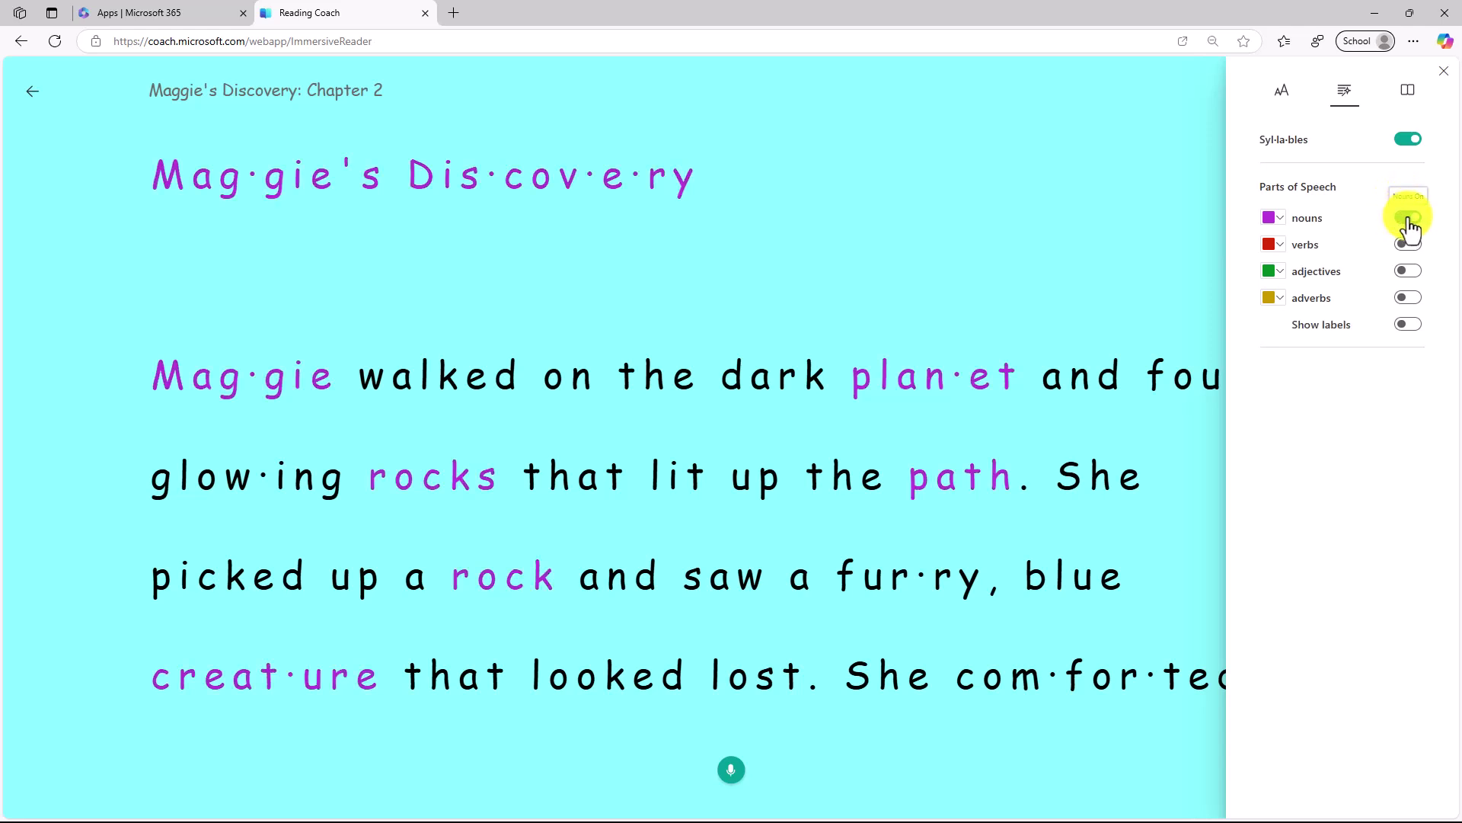
click(1407, 219)
click(1408, 140)
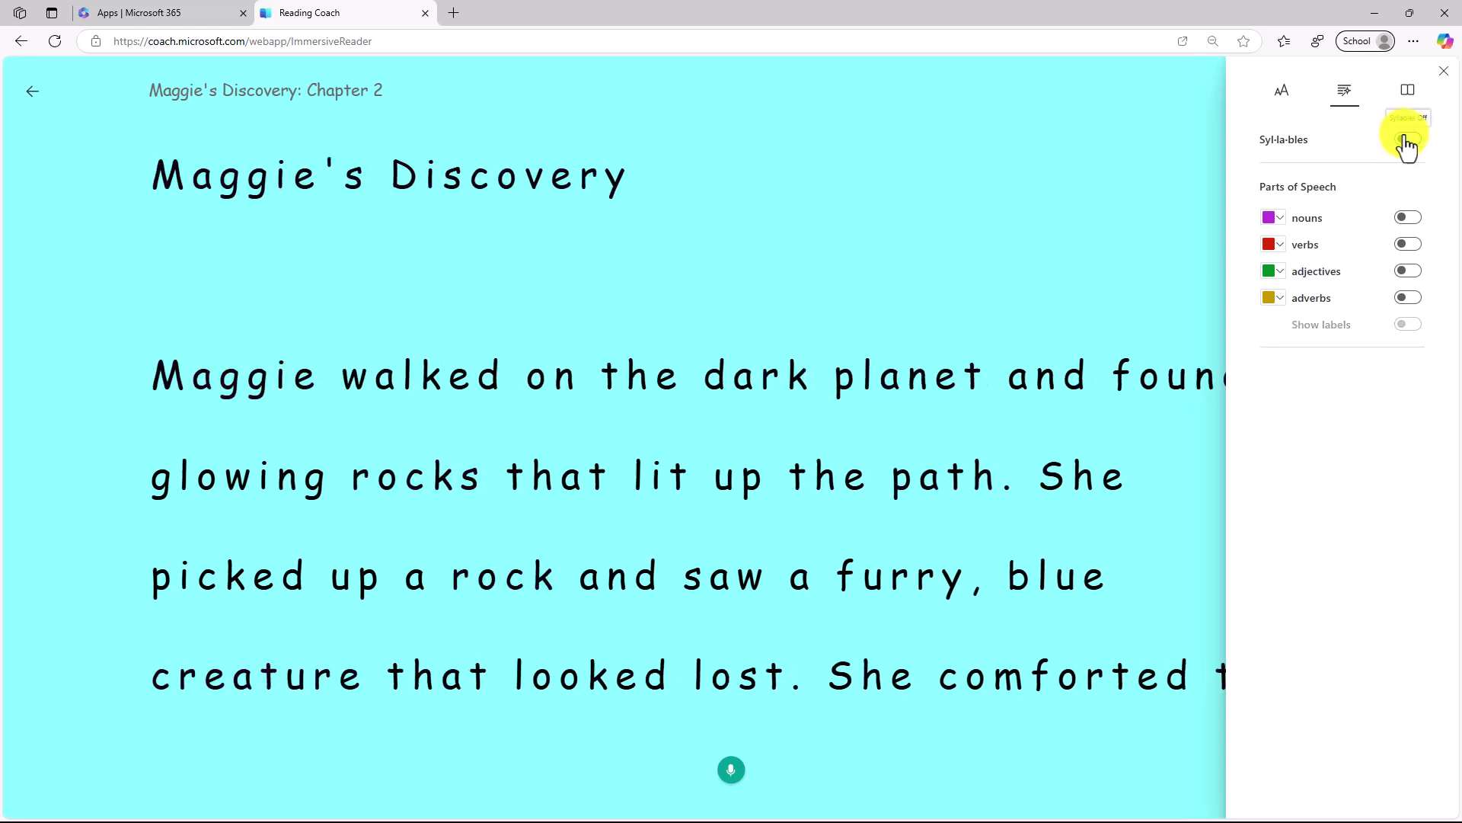
click(910, 228)
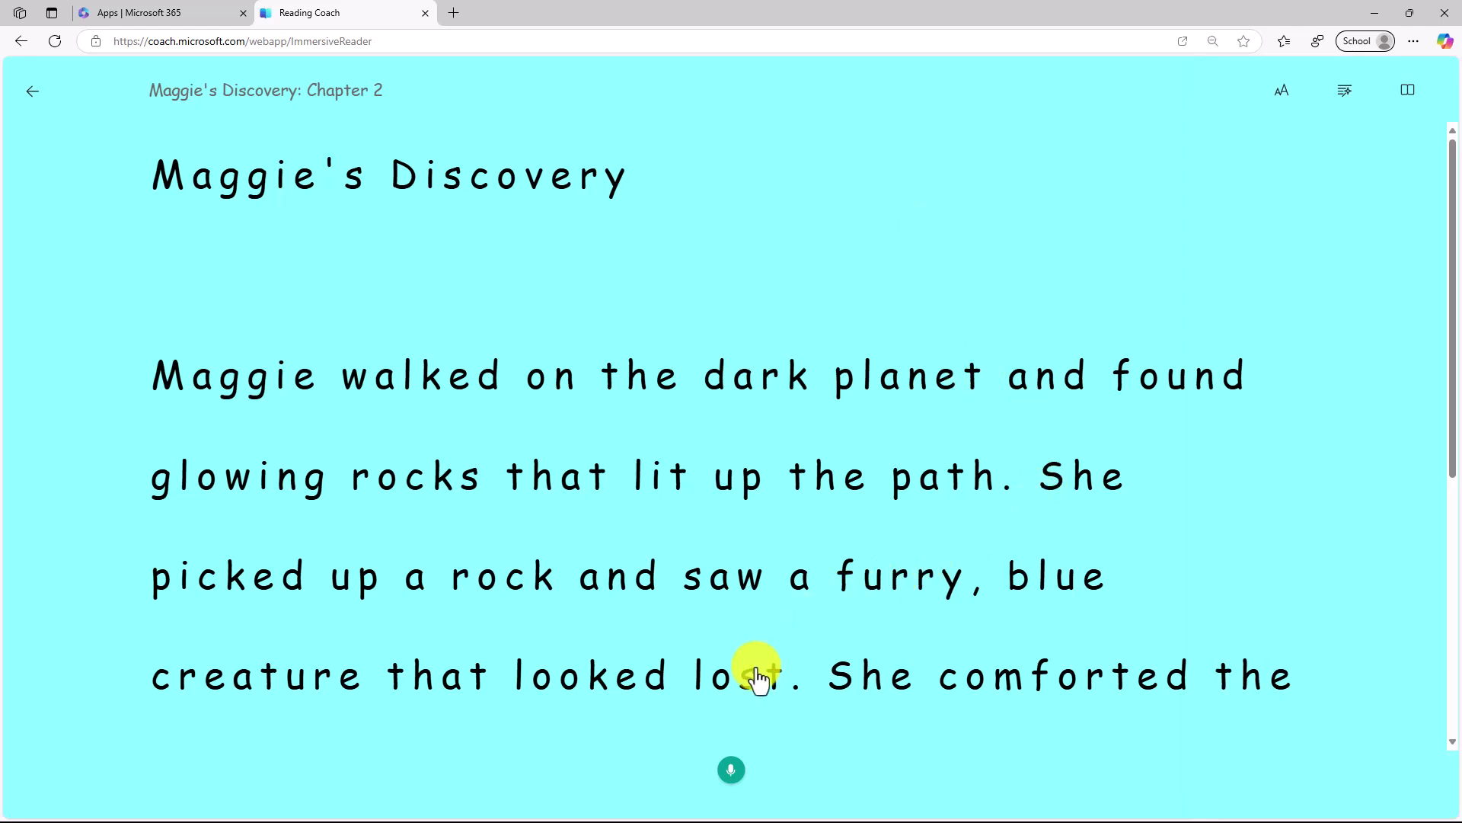
Read Chapter 2 aloud from the microphone, then stop to view Your results.
click(731, 775)
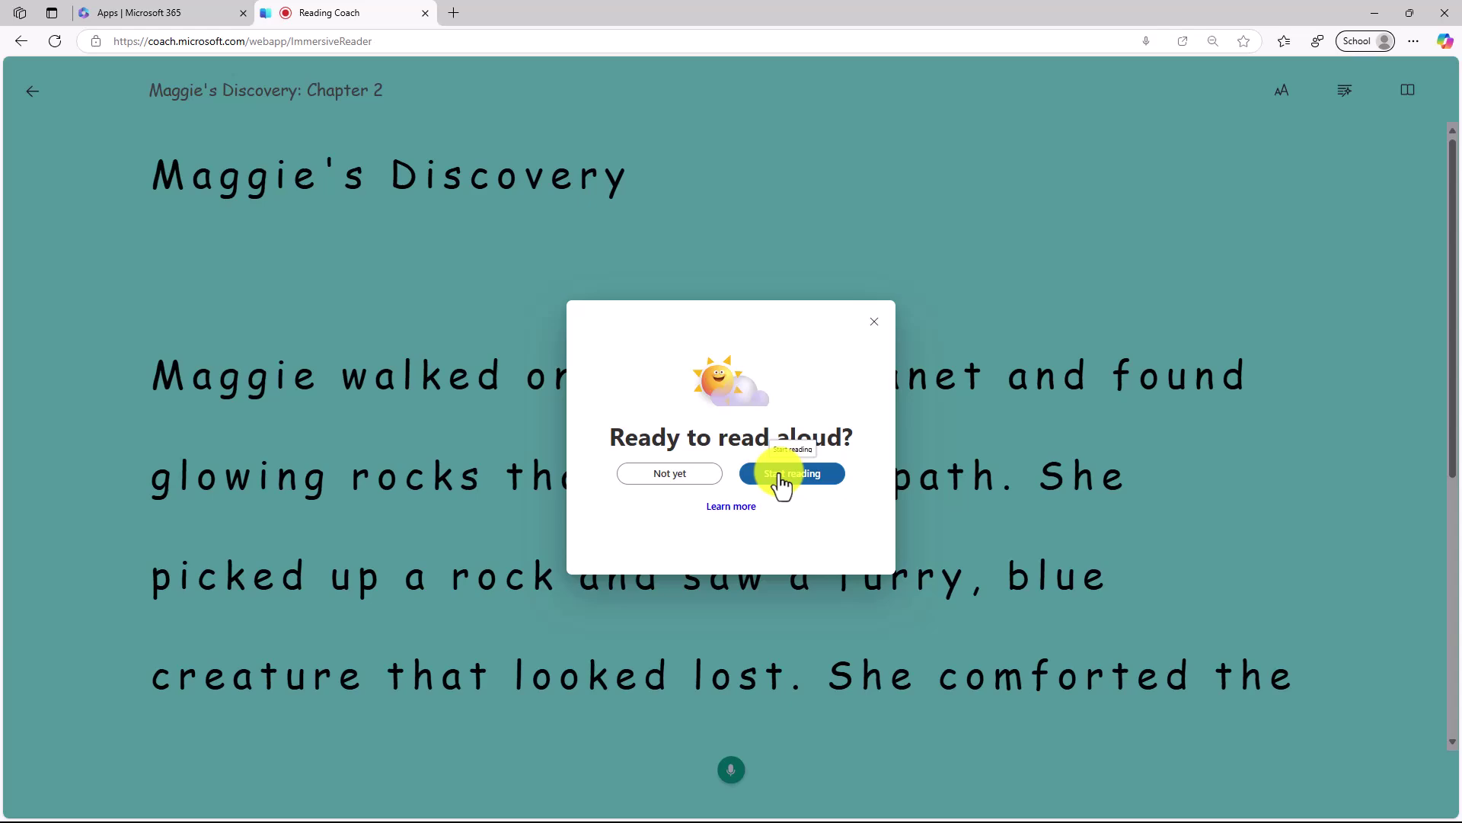
click(780, 476)
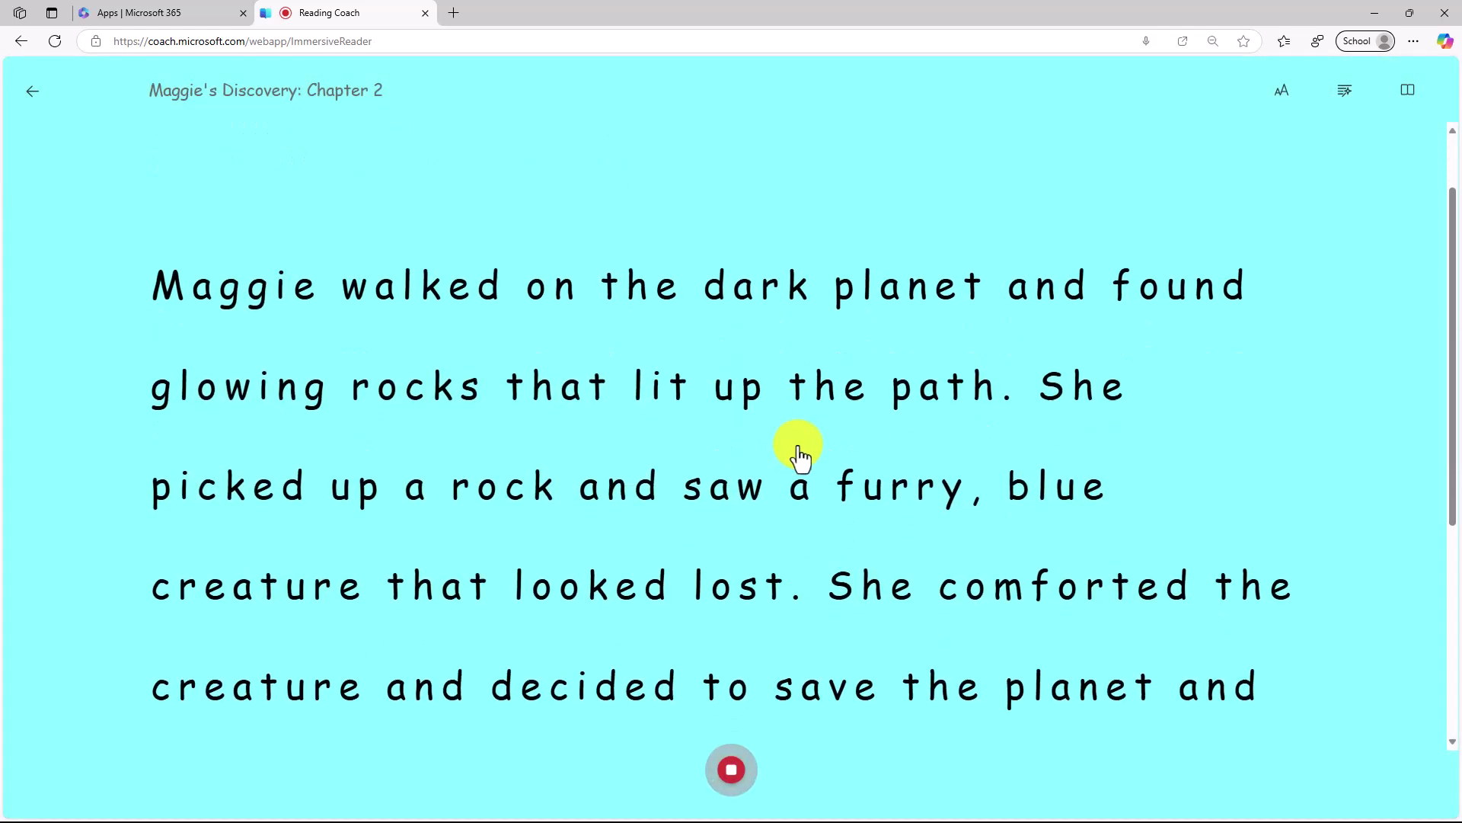
scroll(800, 457, down, 3)
scroll(800, 457, down, 2)
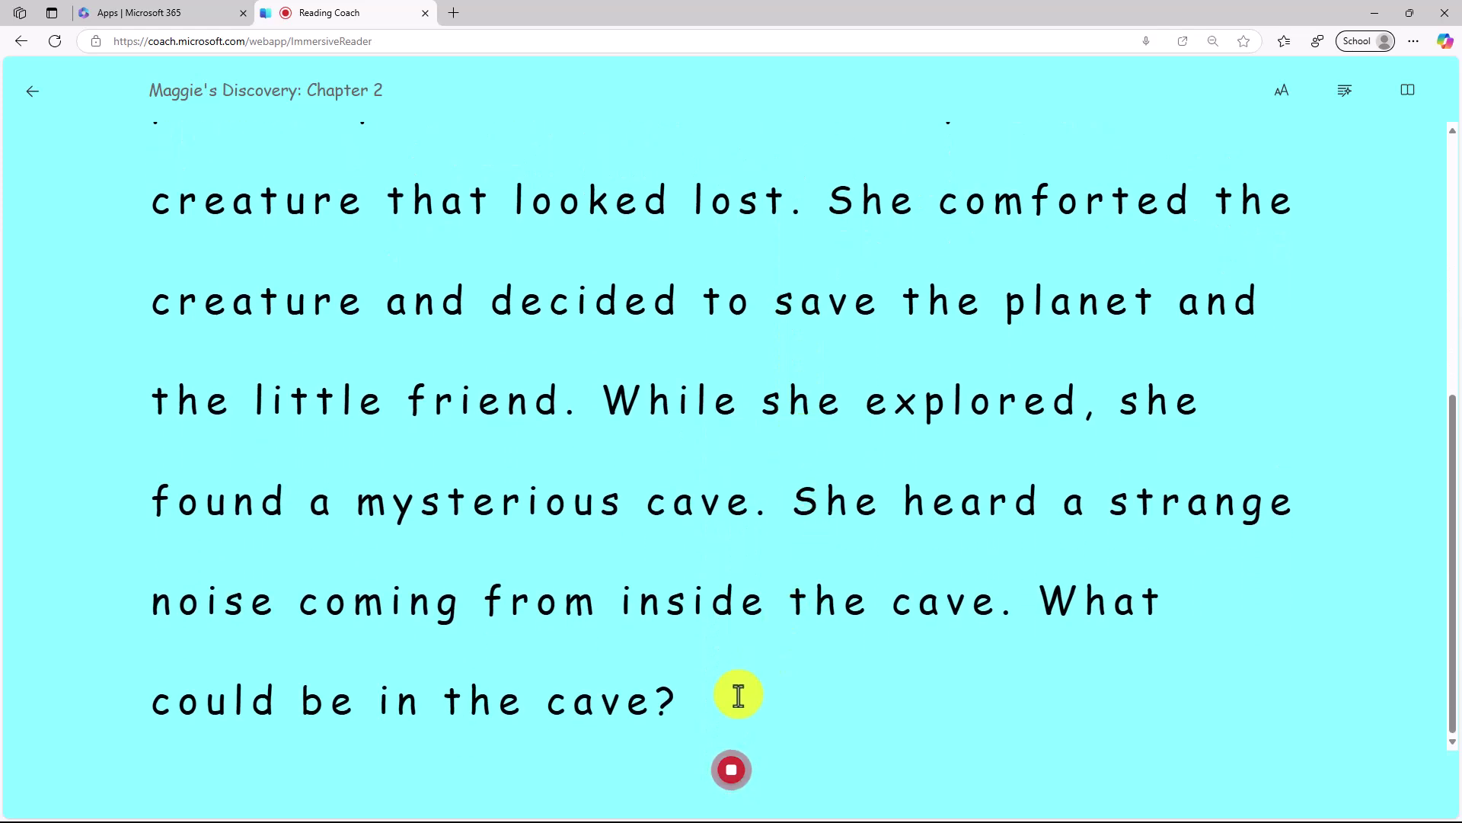
click(731, 777)
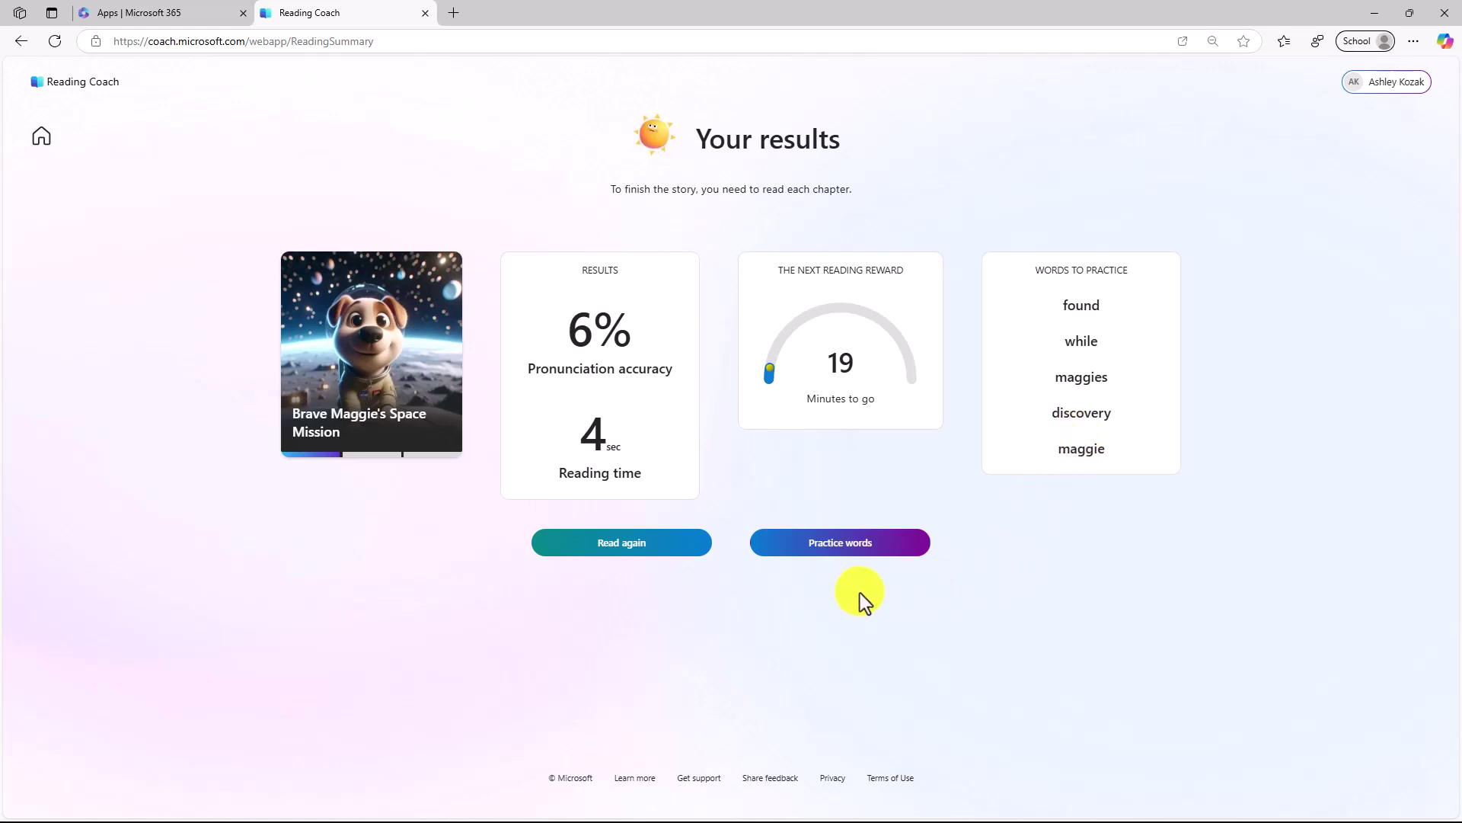
Open Practice words for while, found, maggies, discovery and maggie.
click(839, 545)
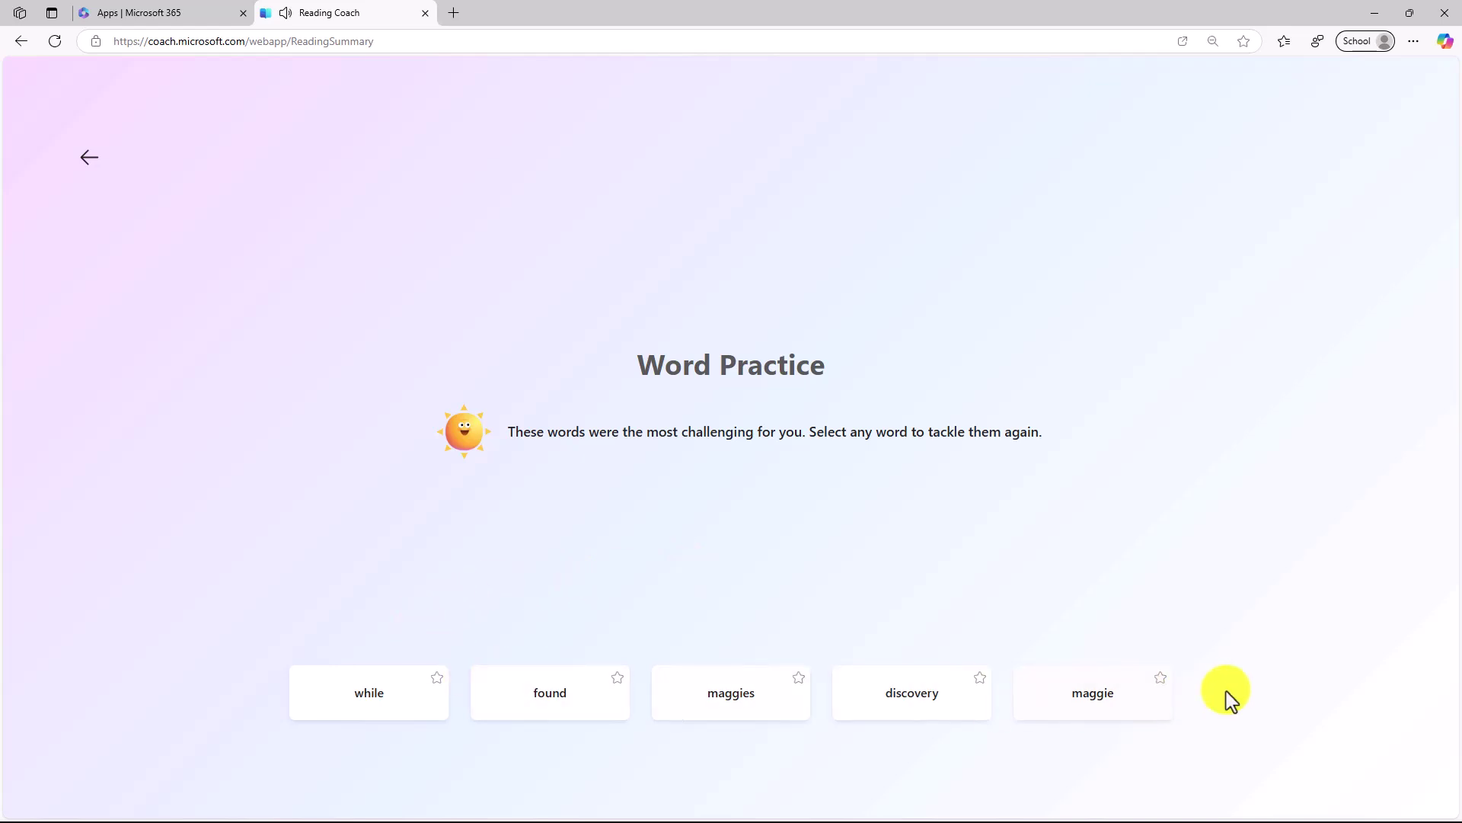
Hear the word 'while' pronounced and record yourself saying it.
click(373, 697)
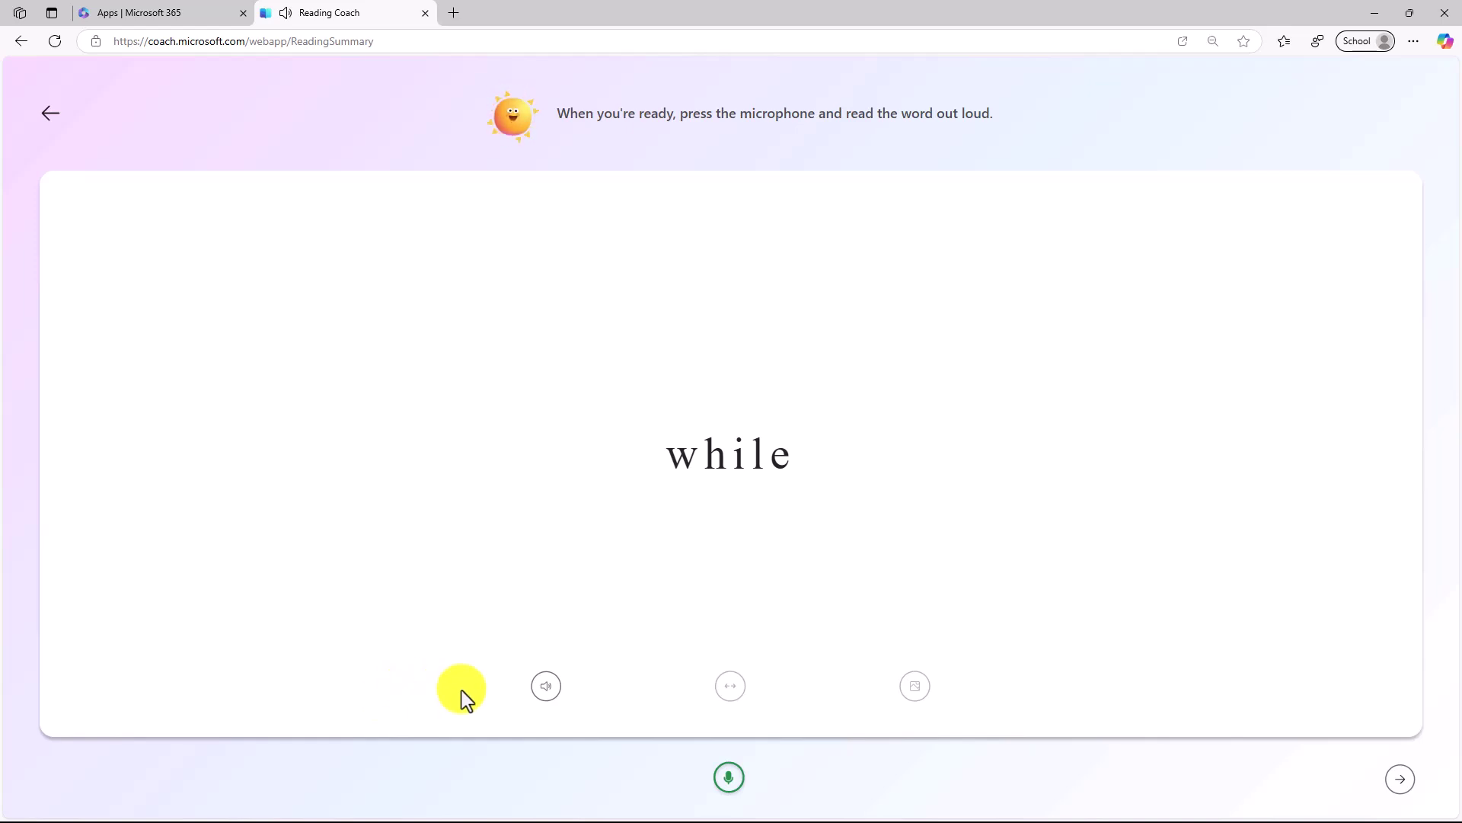
click(548, 687)
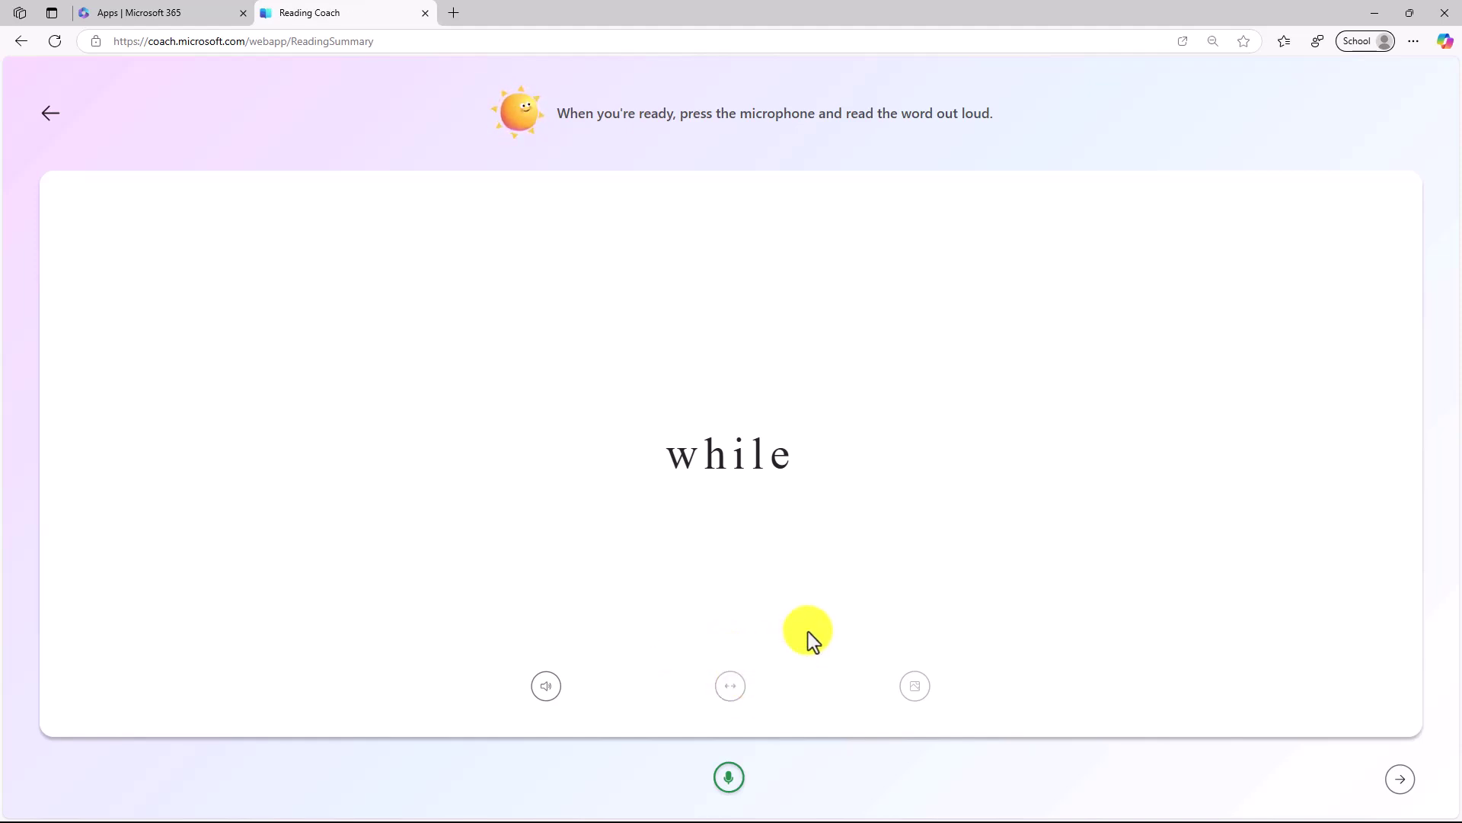
click(729, 781)
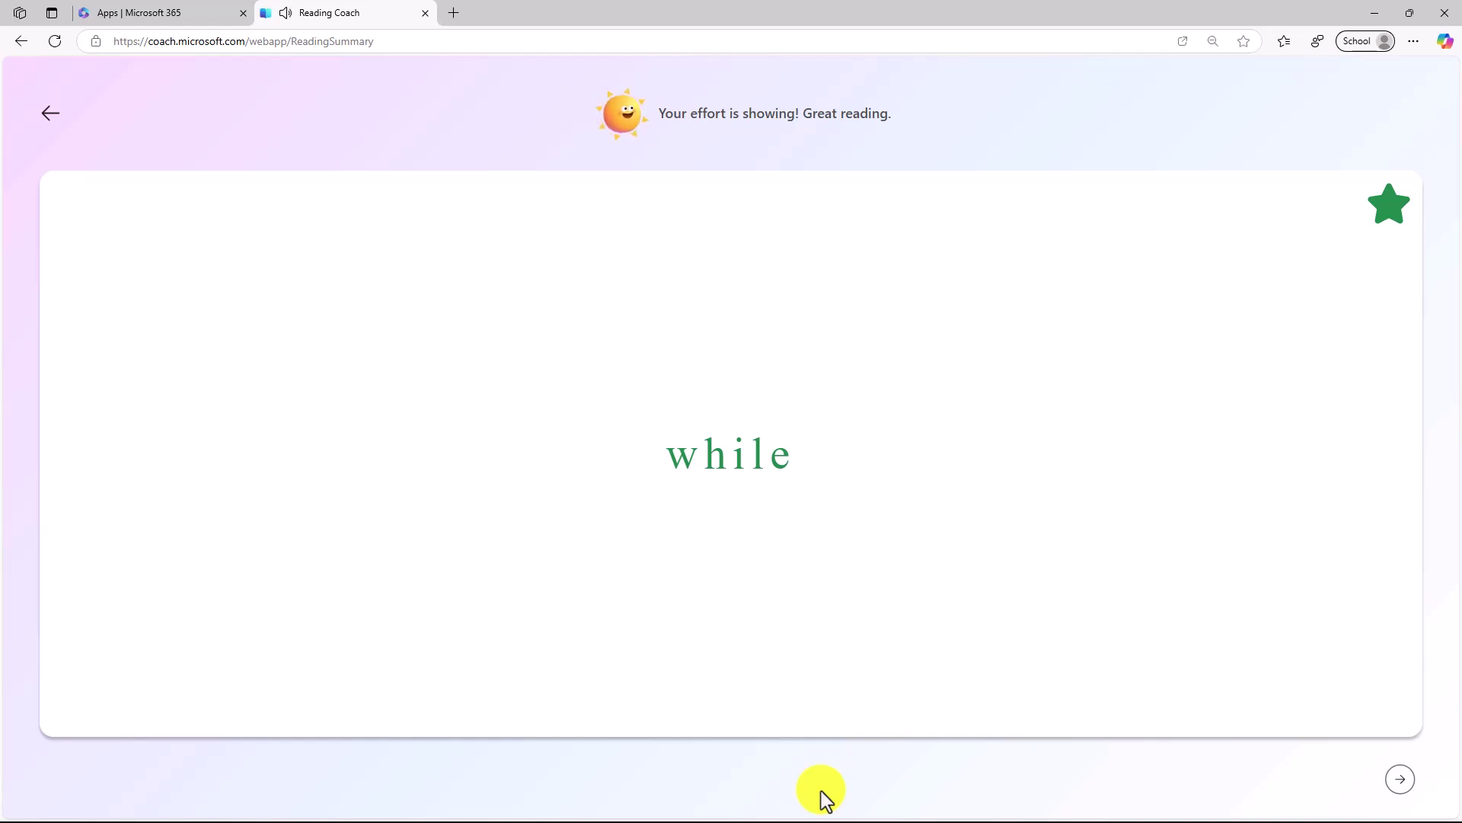
Record 'found', split 'maggies' into syllables, and return to the word list.
click(1402, 780)
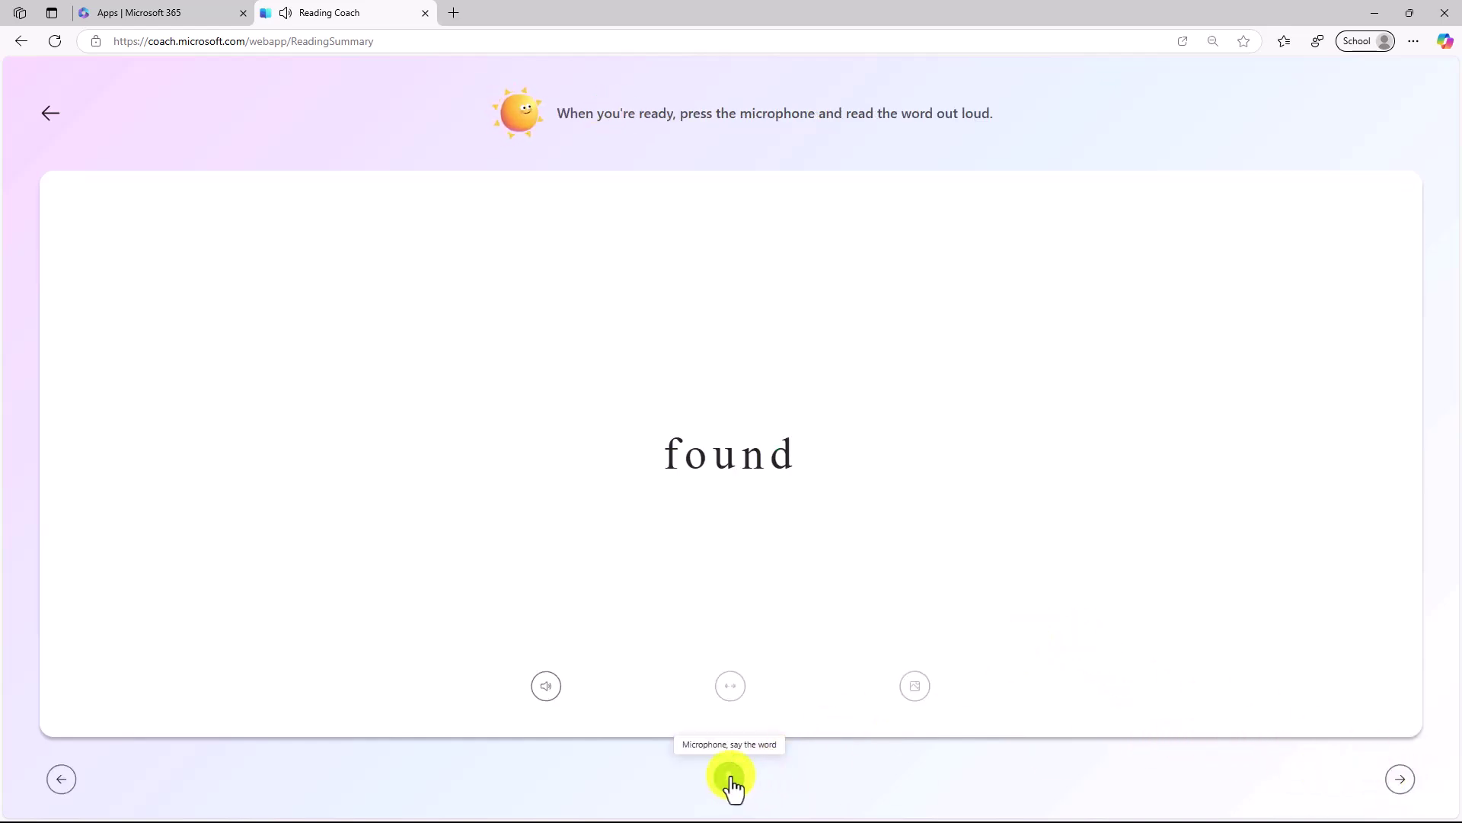
click(728, 778)
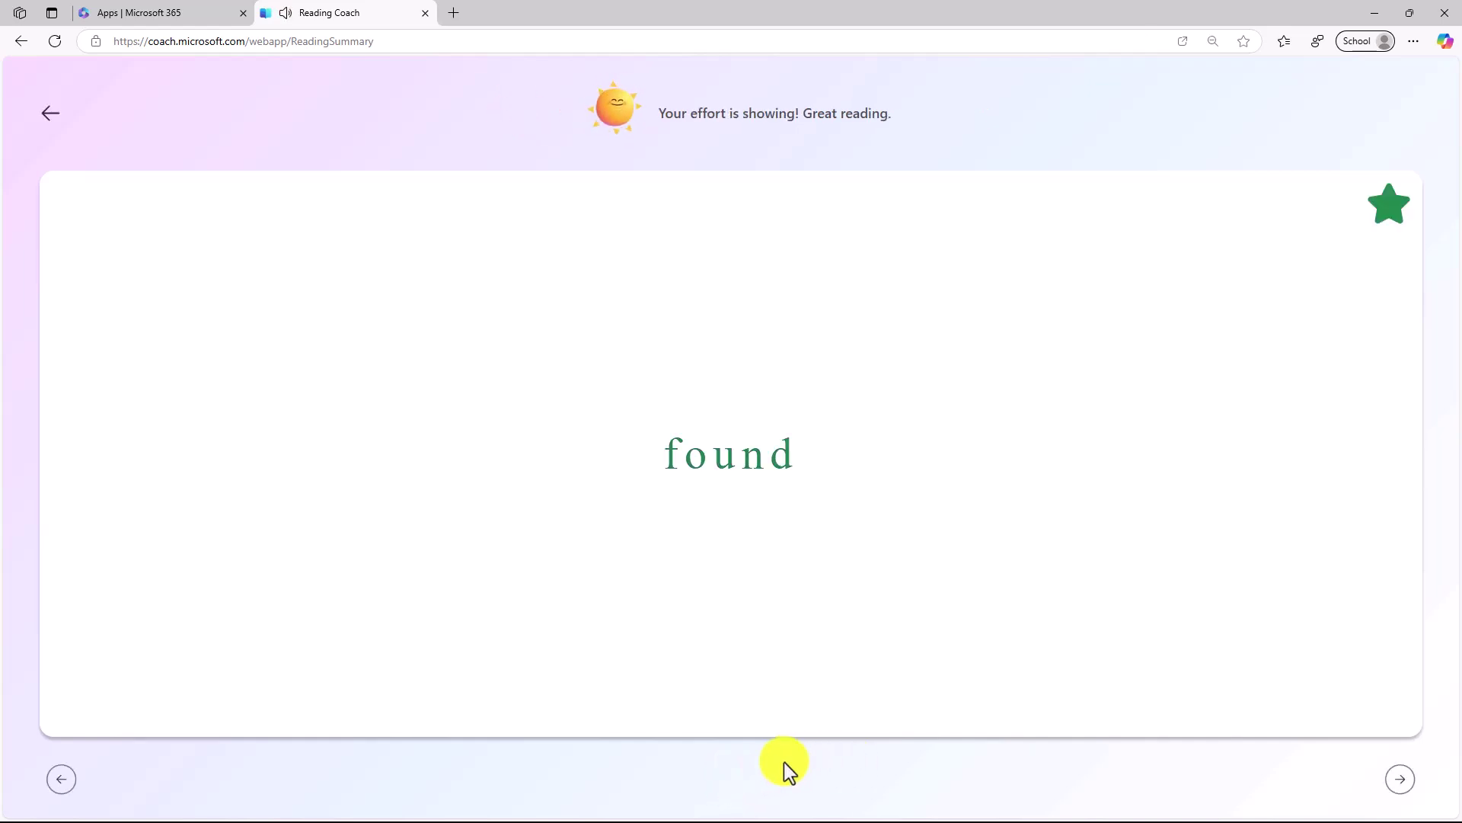
click(1404, 791)
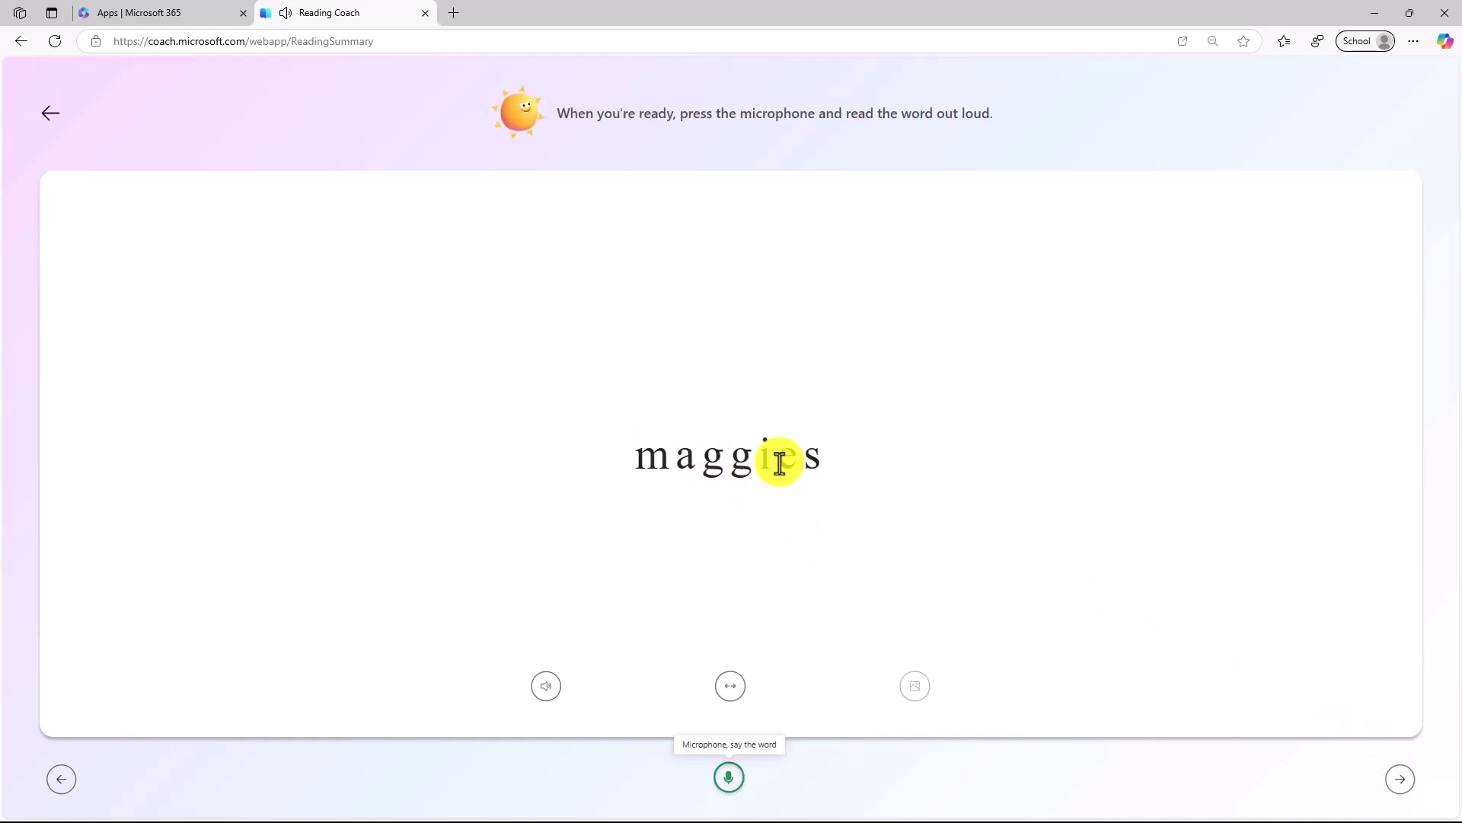
click(730, 687)
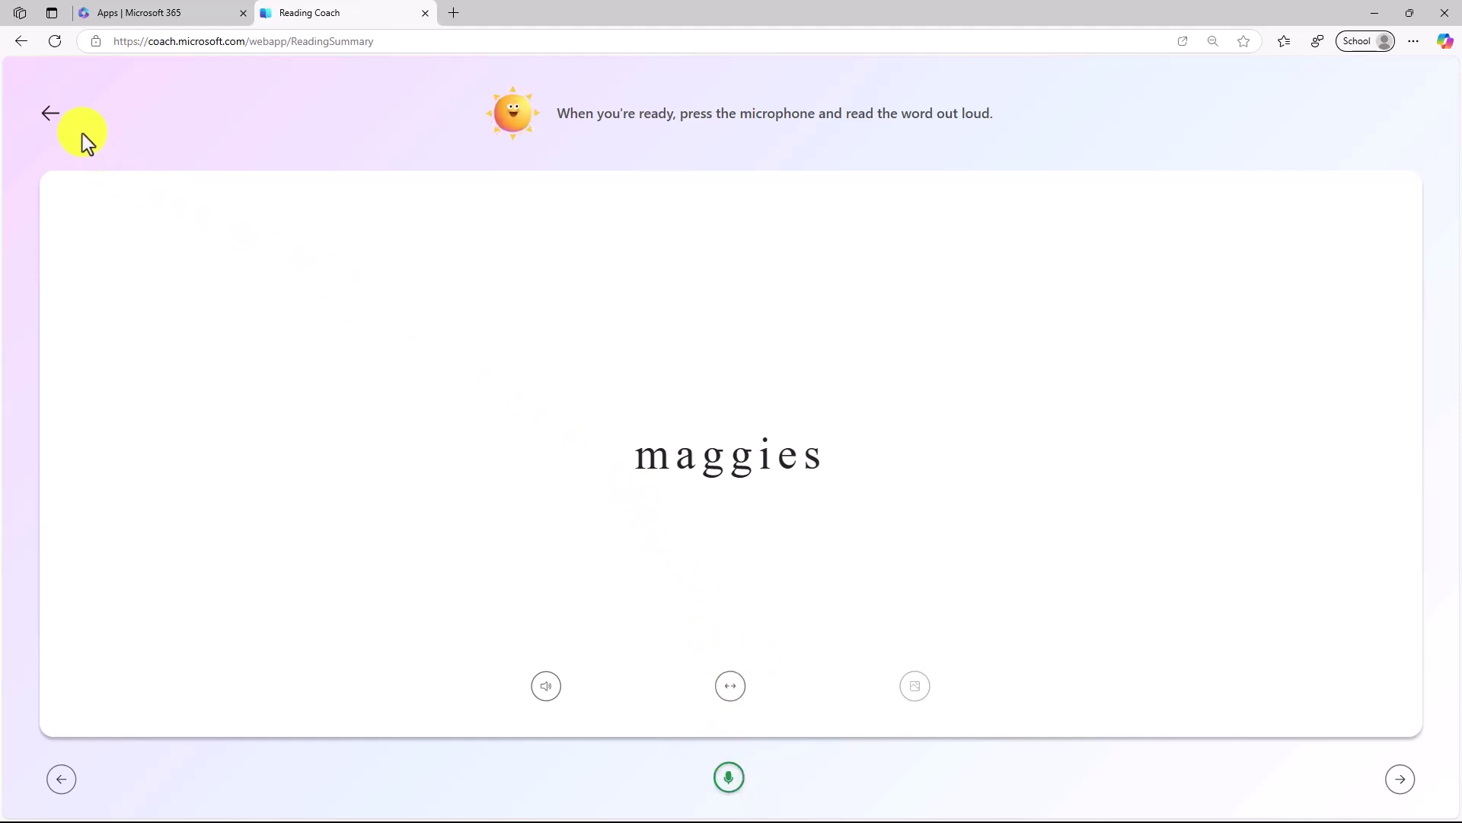
click(50, 114)
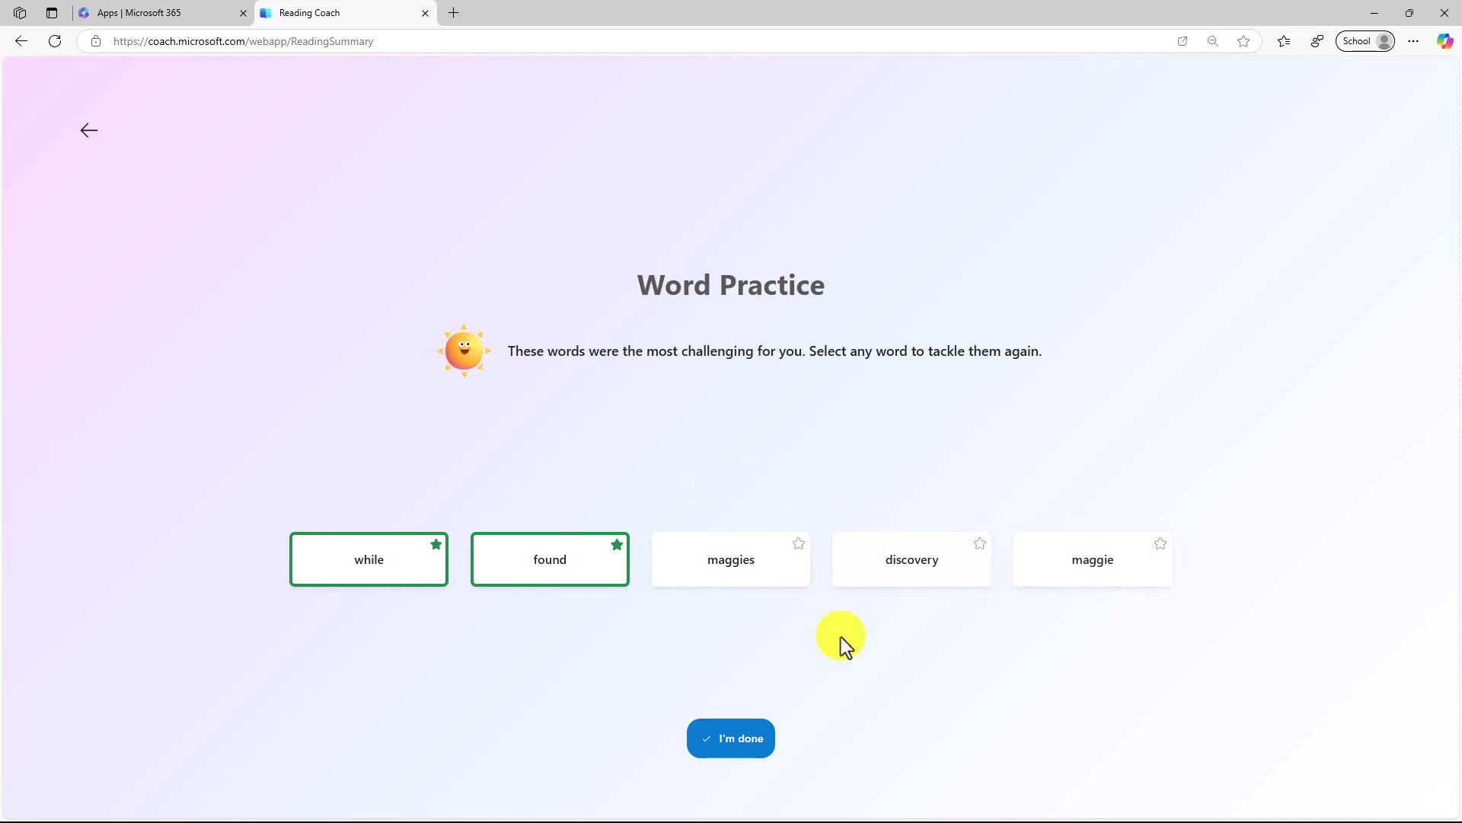
Click I'm done, decline reading aloud with Not yet, and go back Home.
click(739, 742)
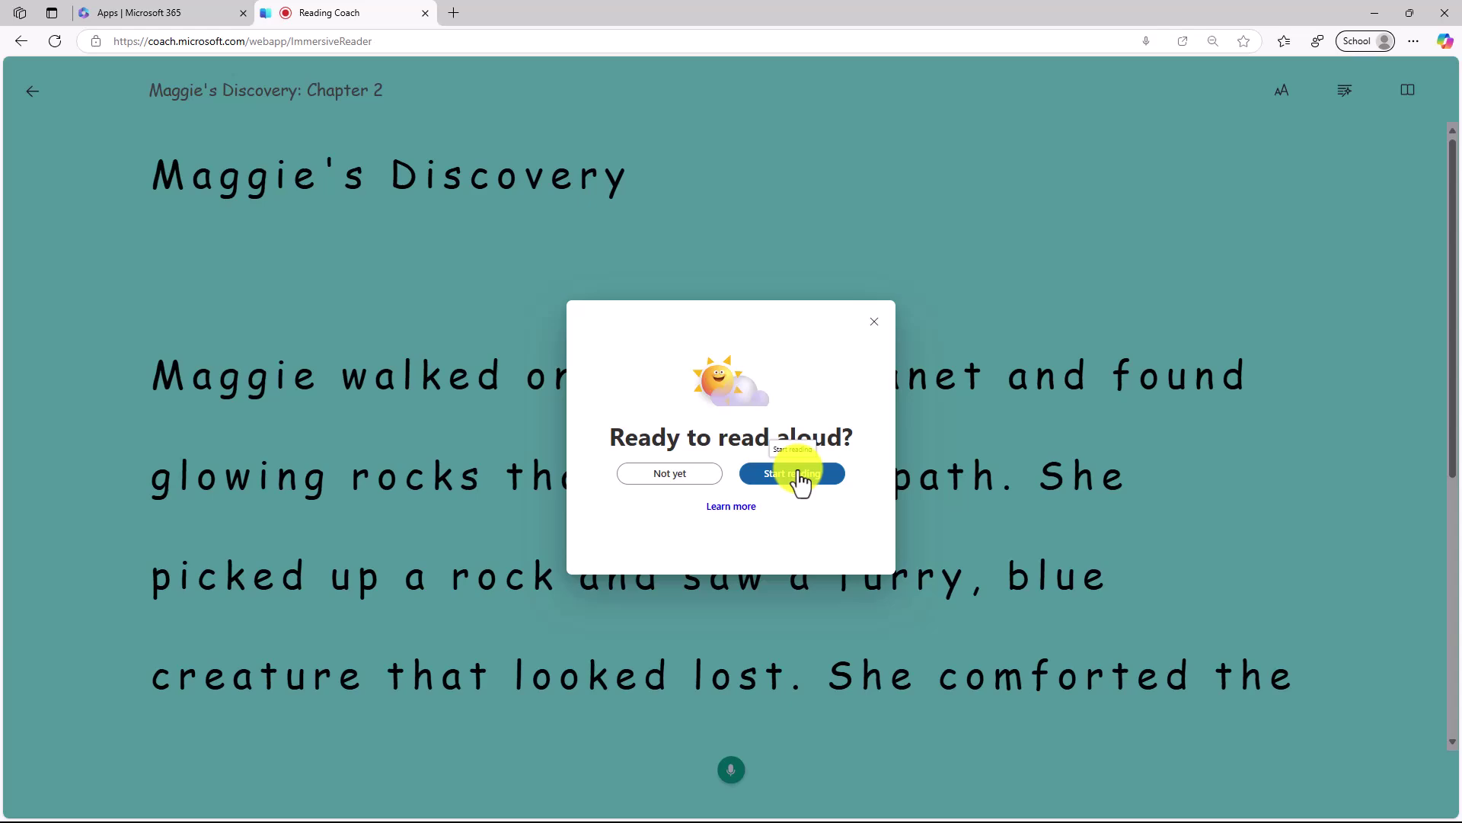
click(874, 321)
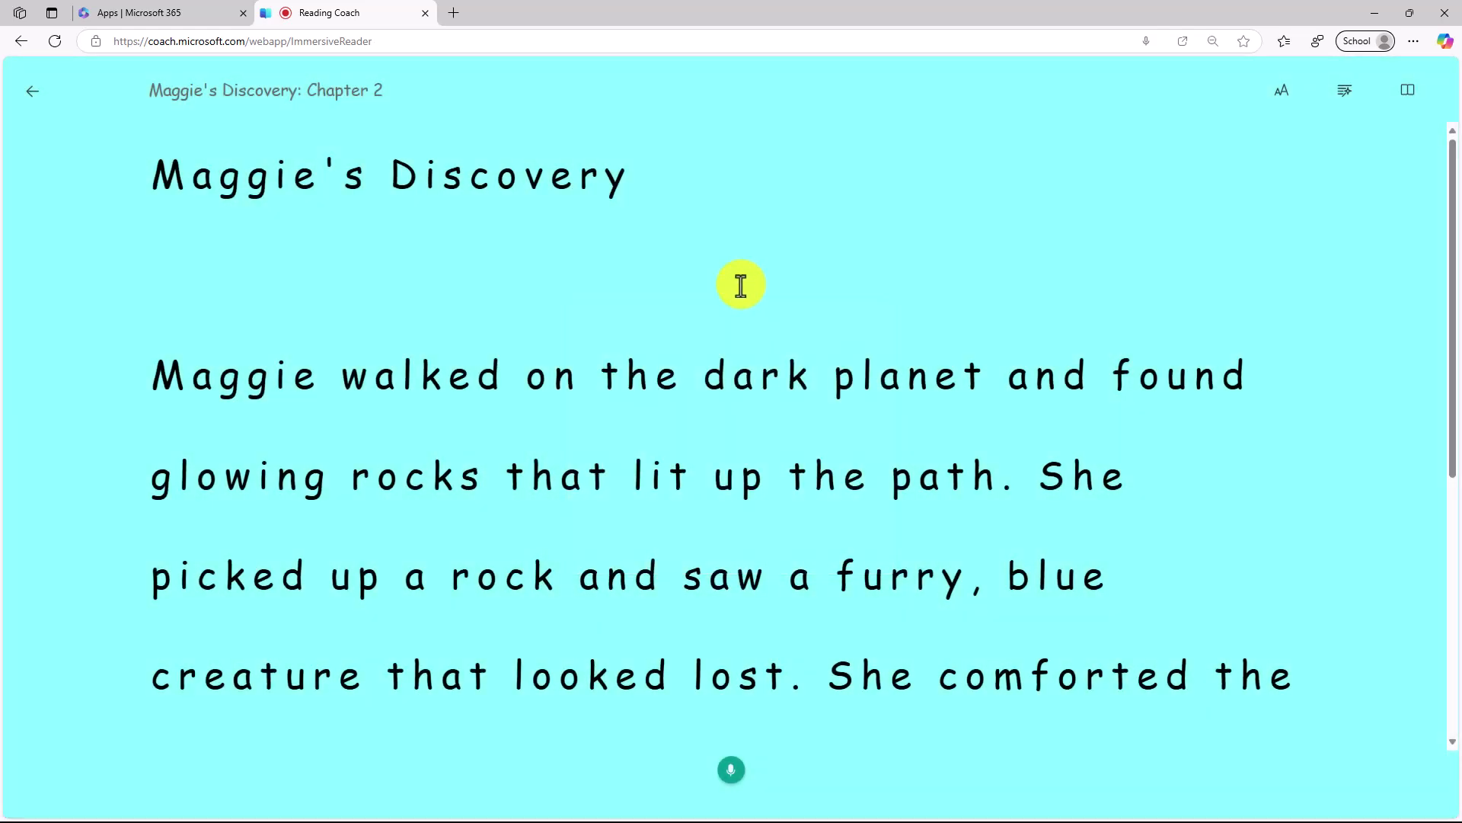
click(30, 92)
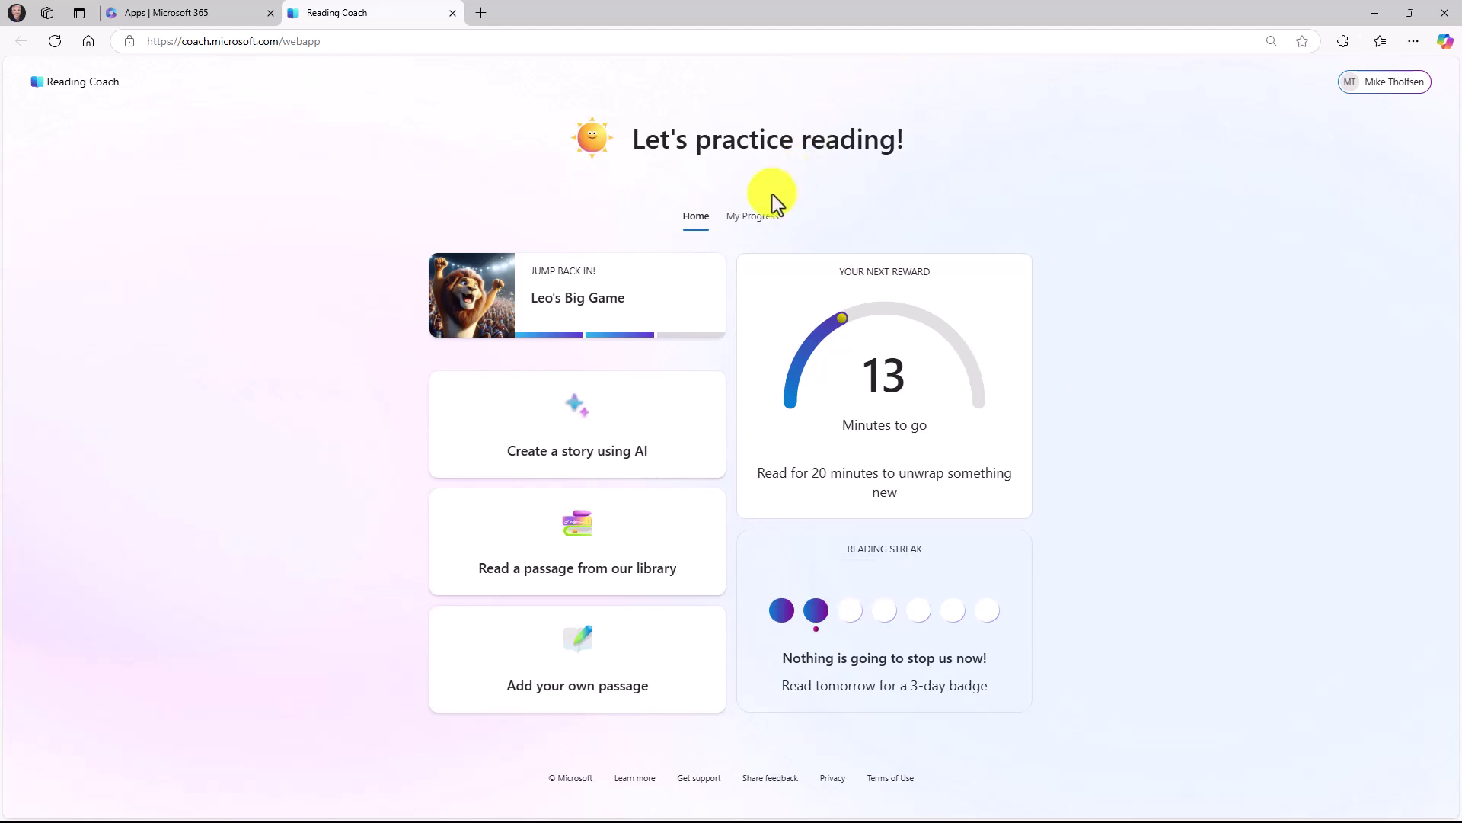
Open My Progress, switch among Last thirty days, Reading streak and All time, and view all achievements.
click(754, 218)
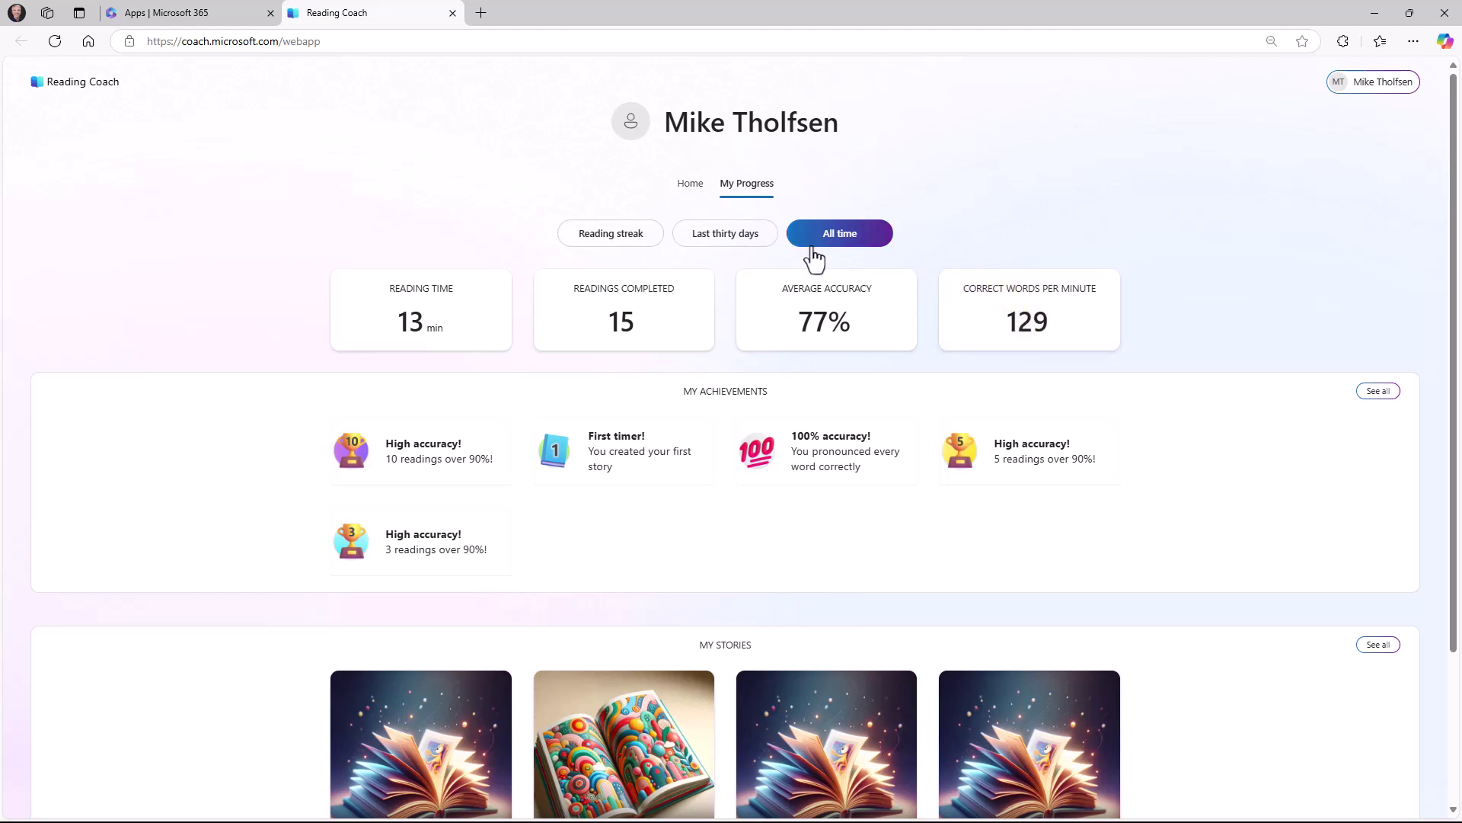
click(725, 236)
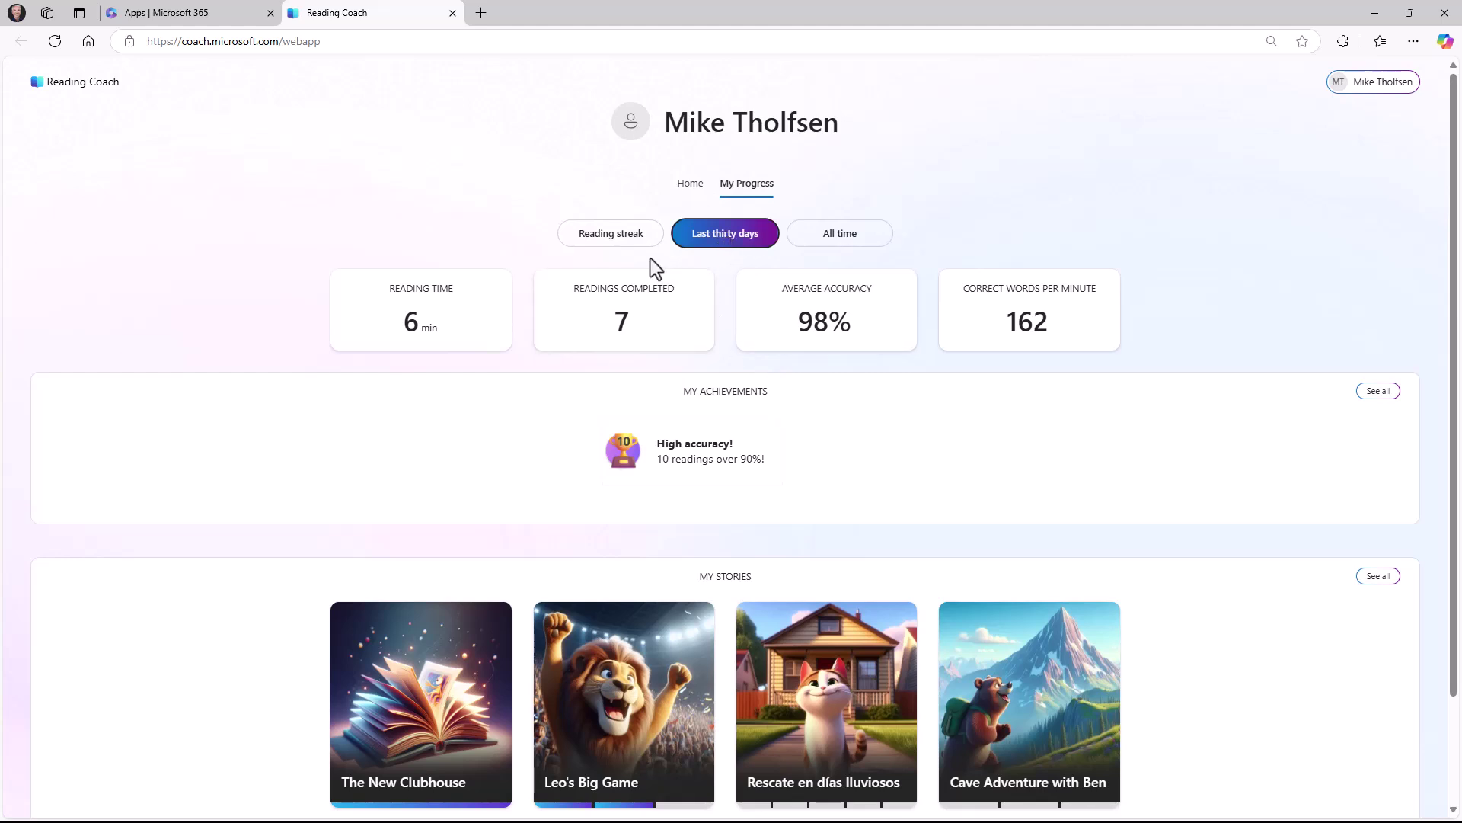
click(613, 243)
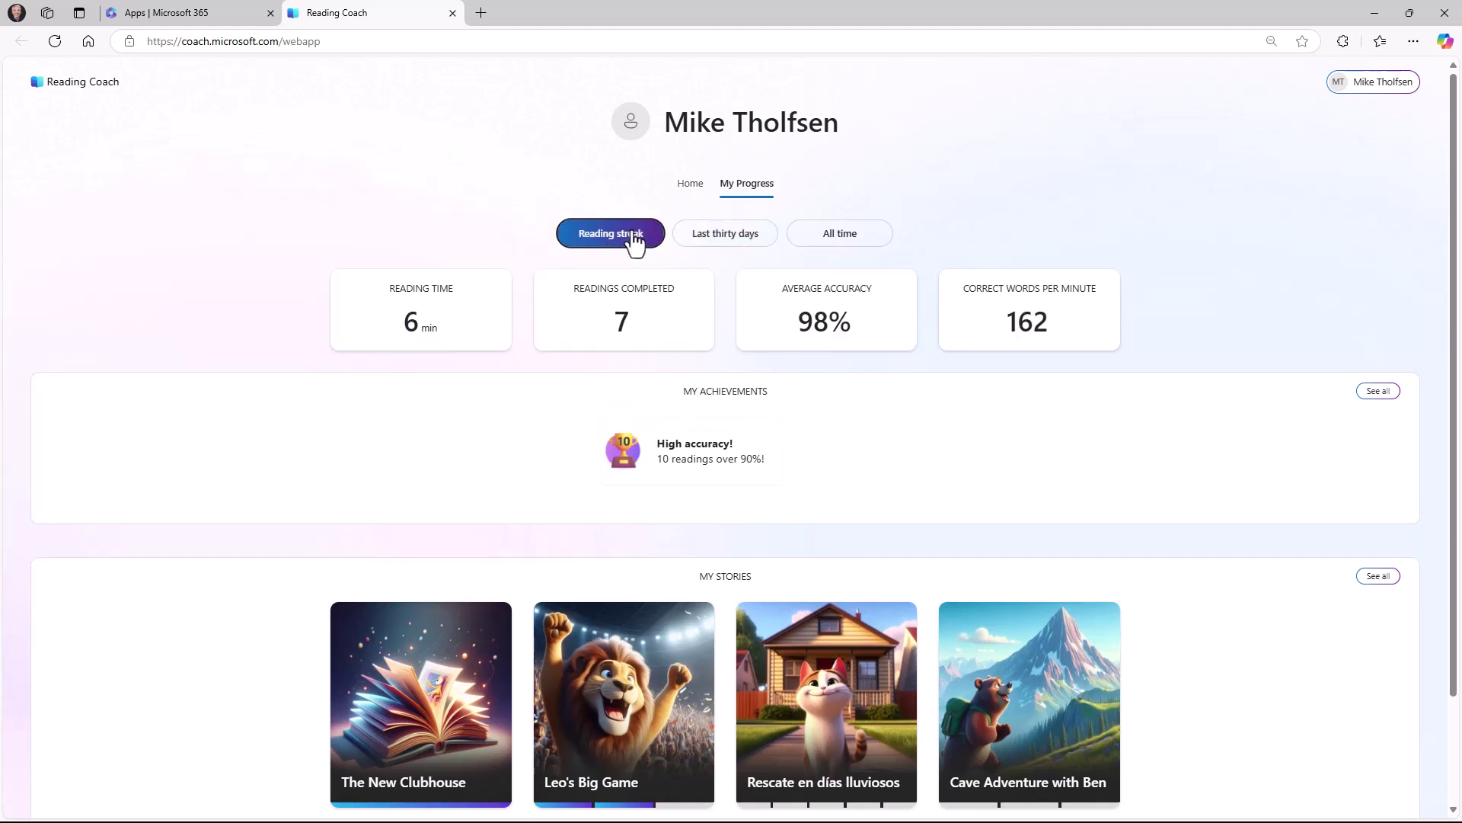
click(751, 244)
click(859, 241)
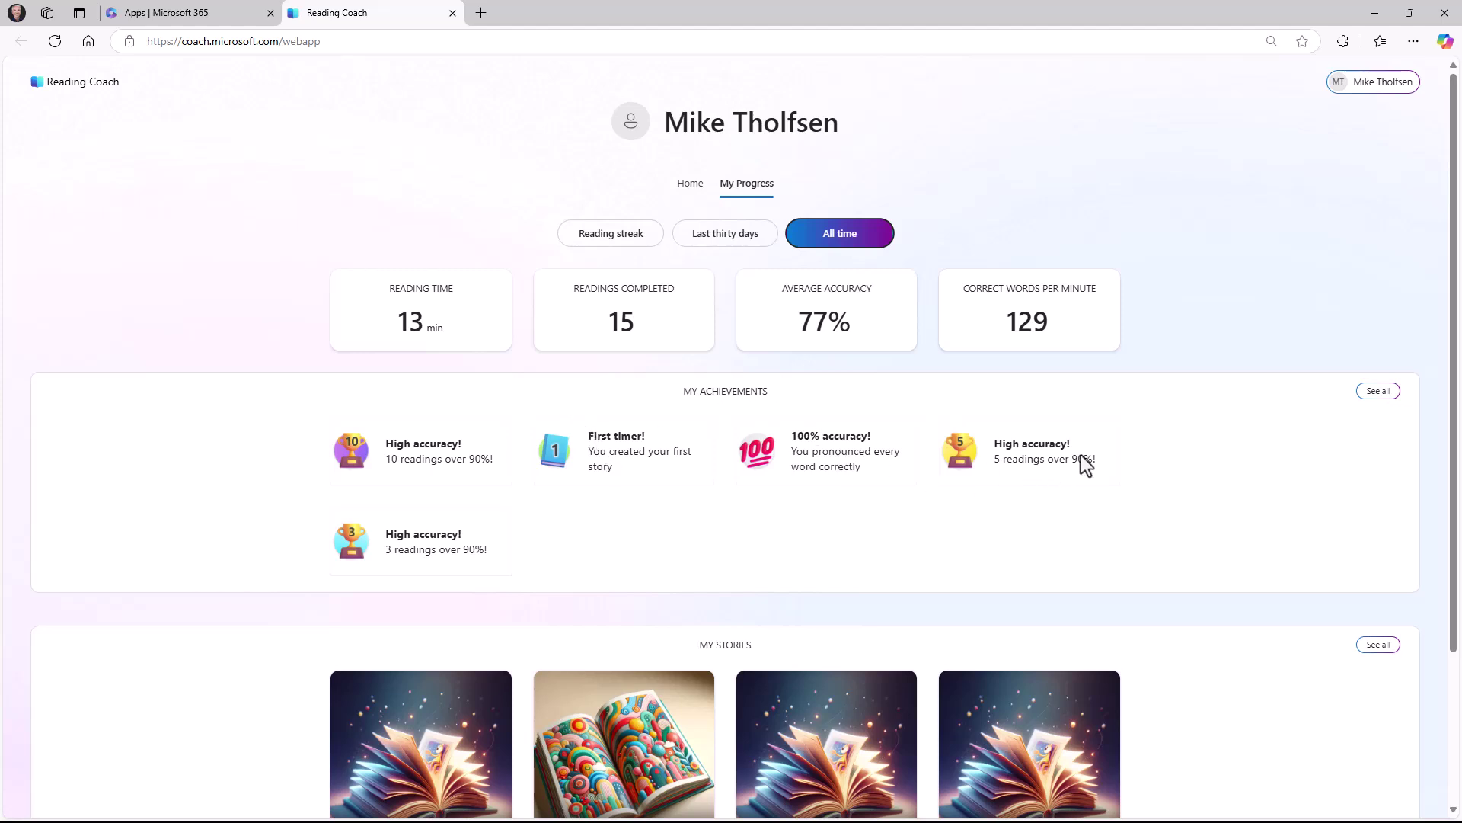
click(1381, 393)
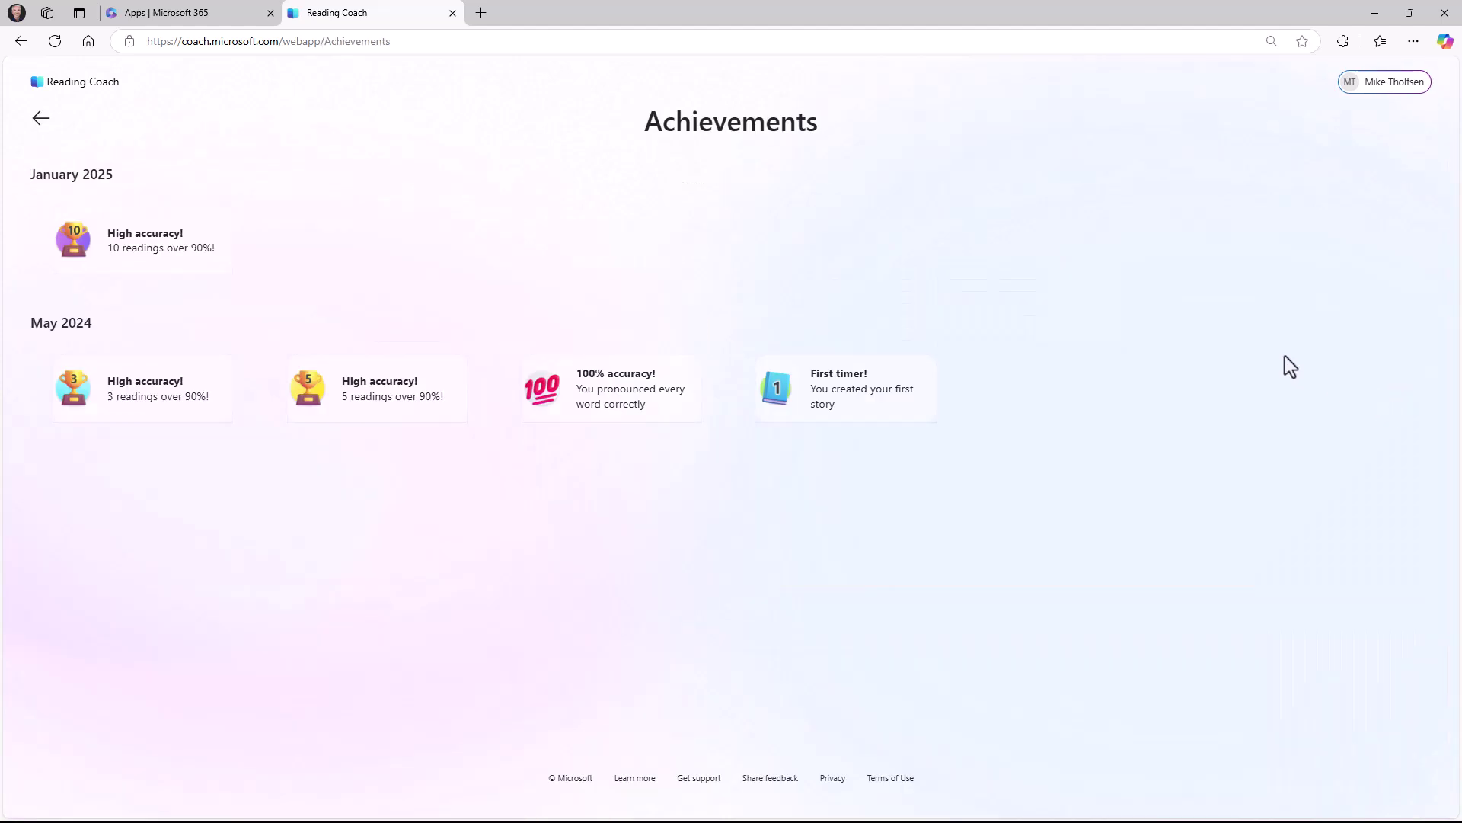
click(37, 121)
From My Stories, resume Curious Daisy's Crystal Quest with The Witch's Wicked Scheme chapter.
scroll(800, 450, down, 2)
scroll(799, 450, down, 1)
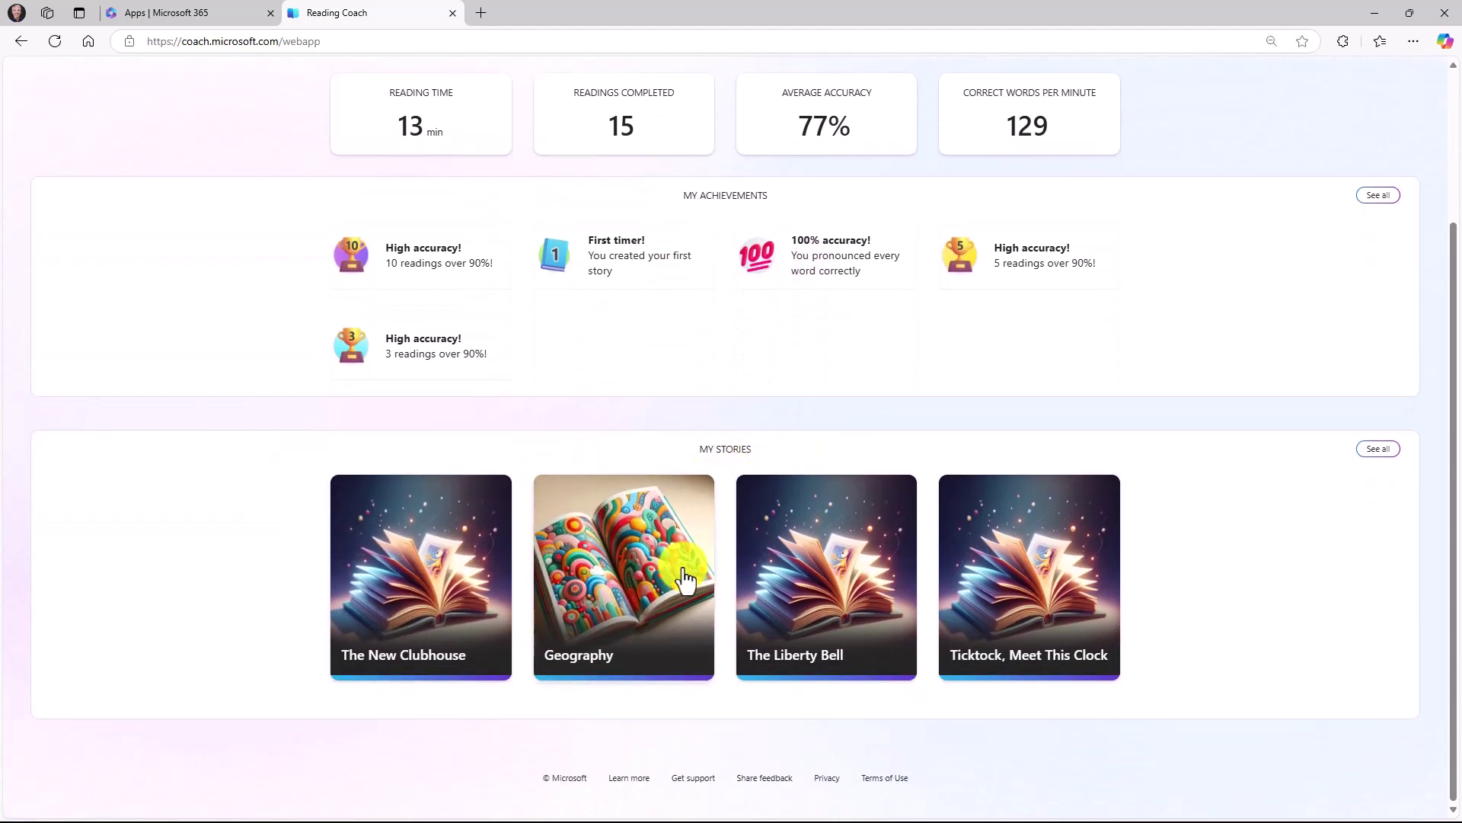
click(1378, 451)
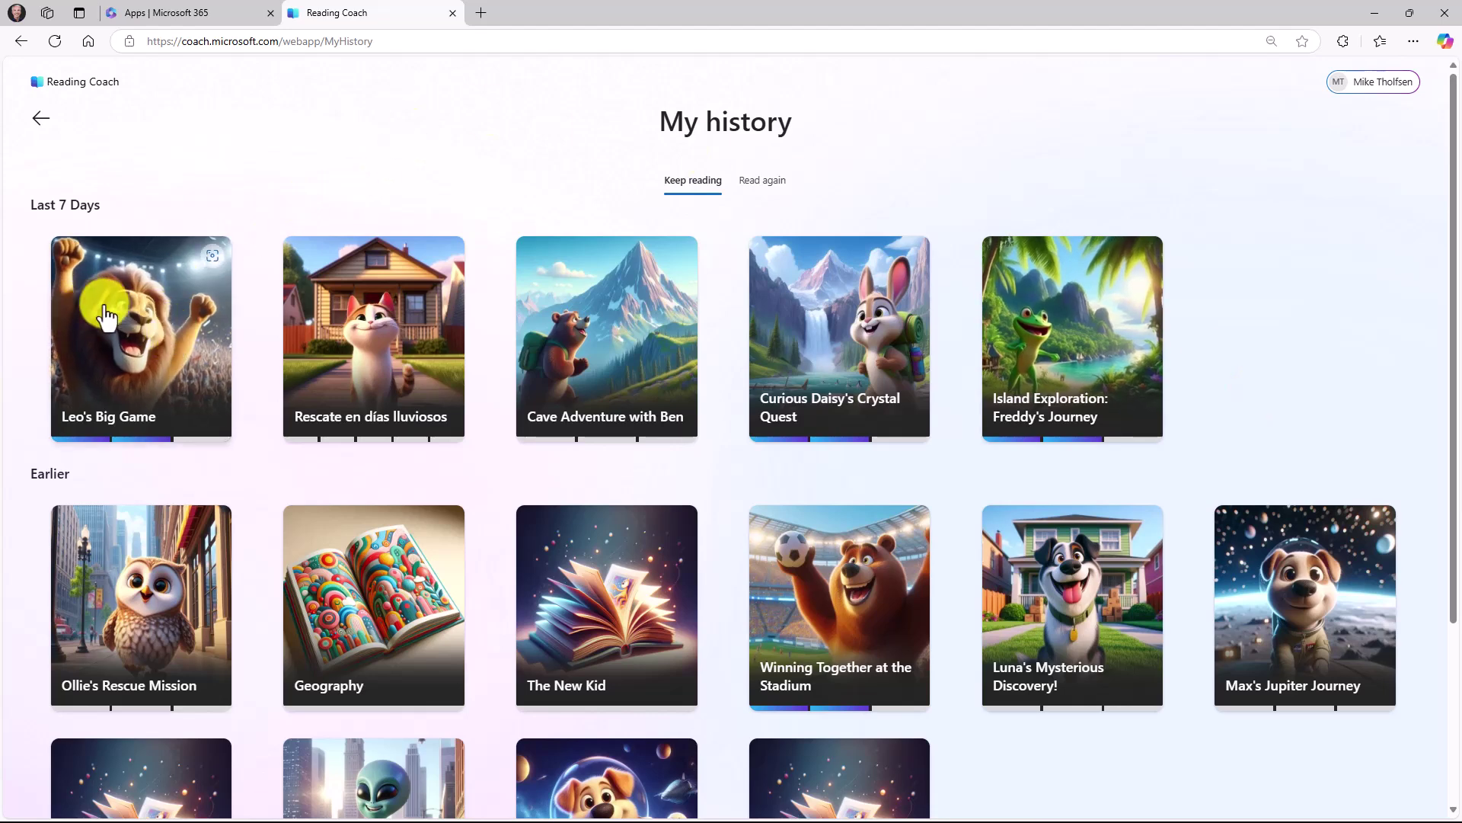
scroll(271, 600, down, 1)
scroll(273, 601, down, 3)
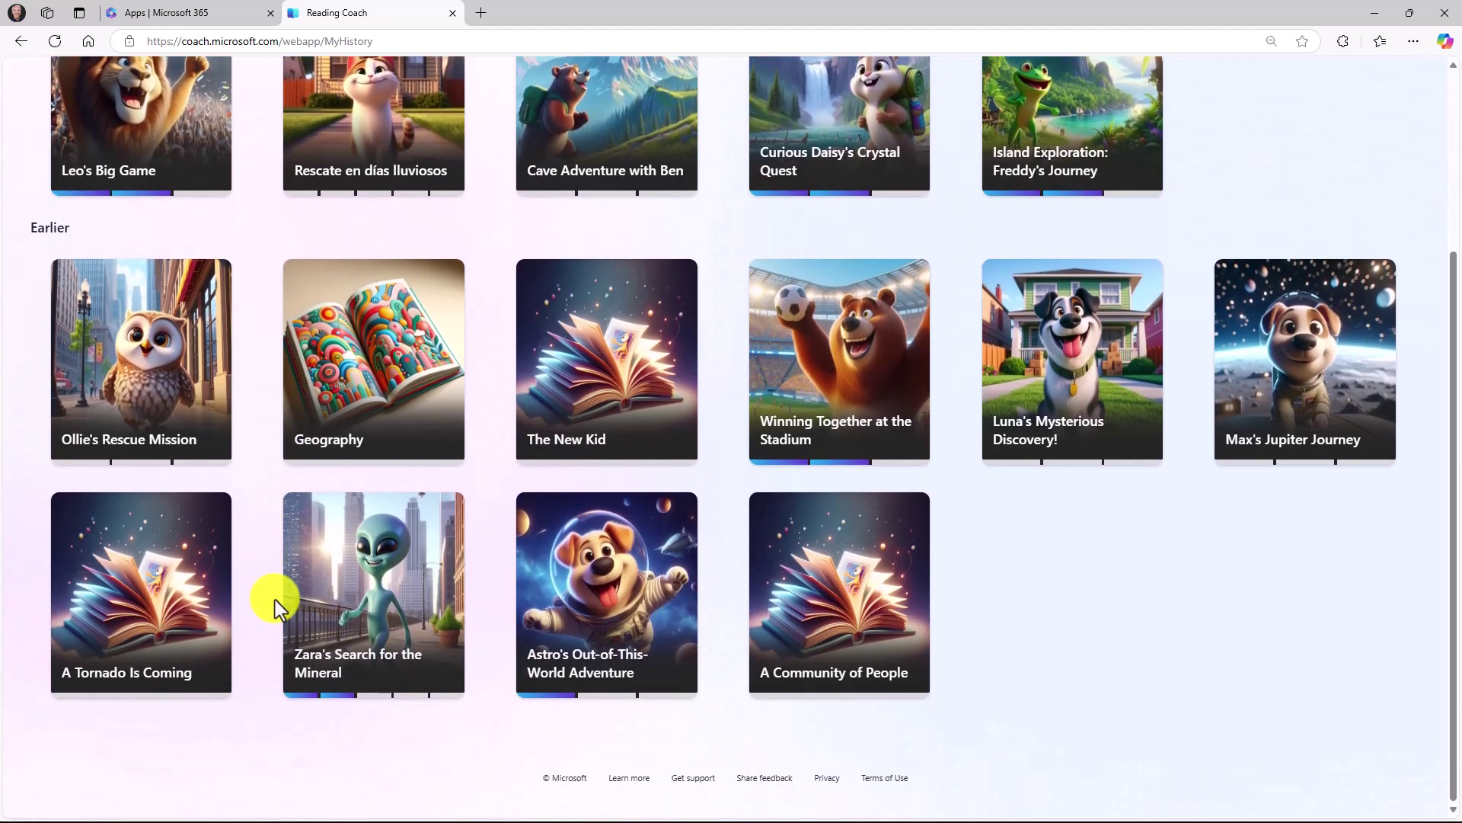
scroll(275, 600, up, 3)
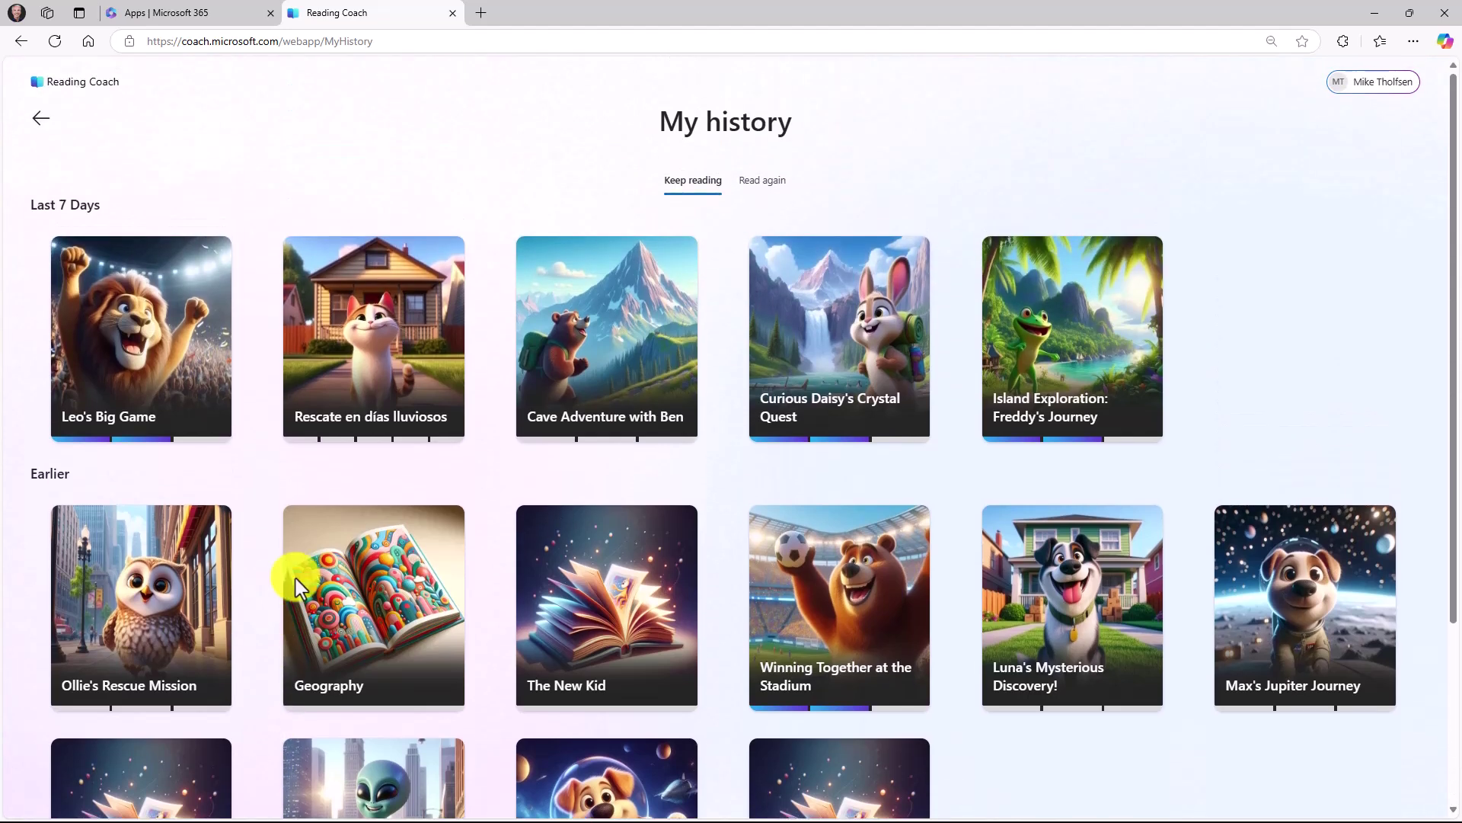
click(810, 392)
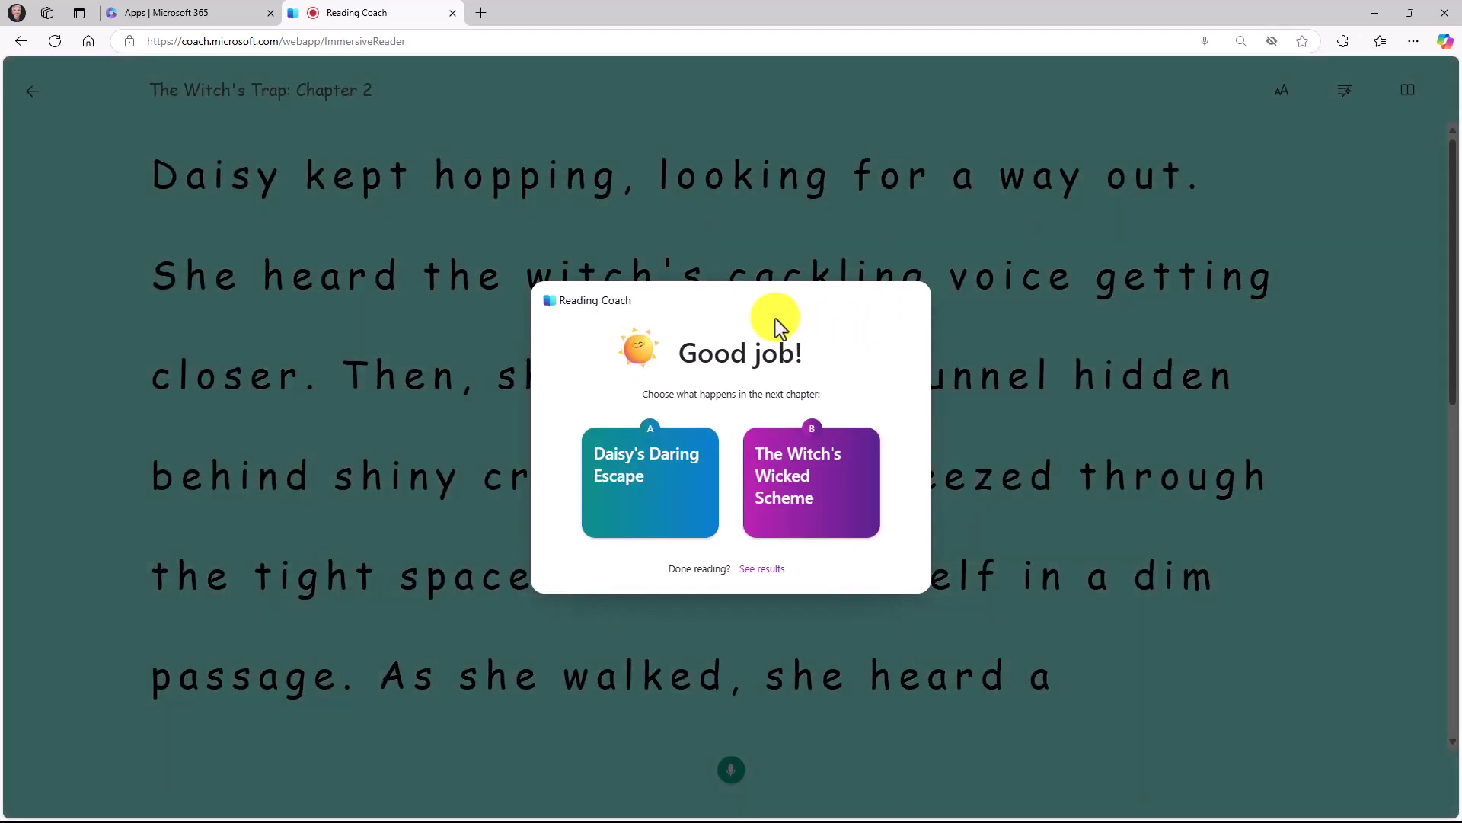
click(847, 495)
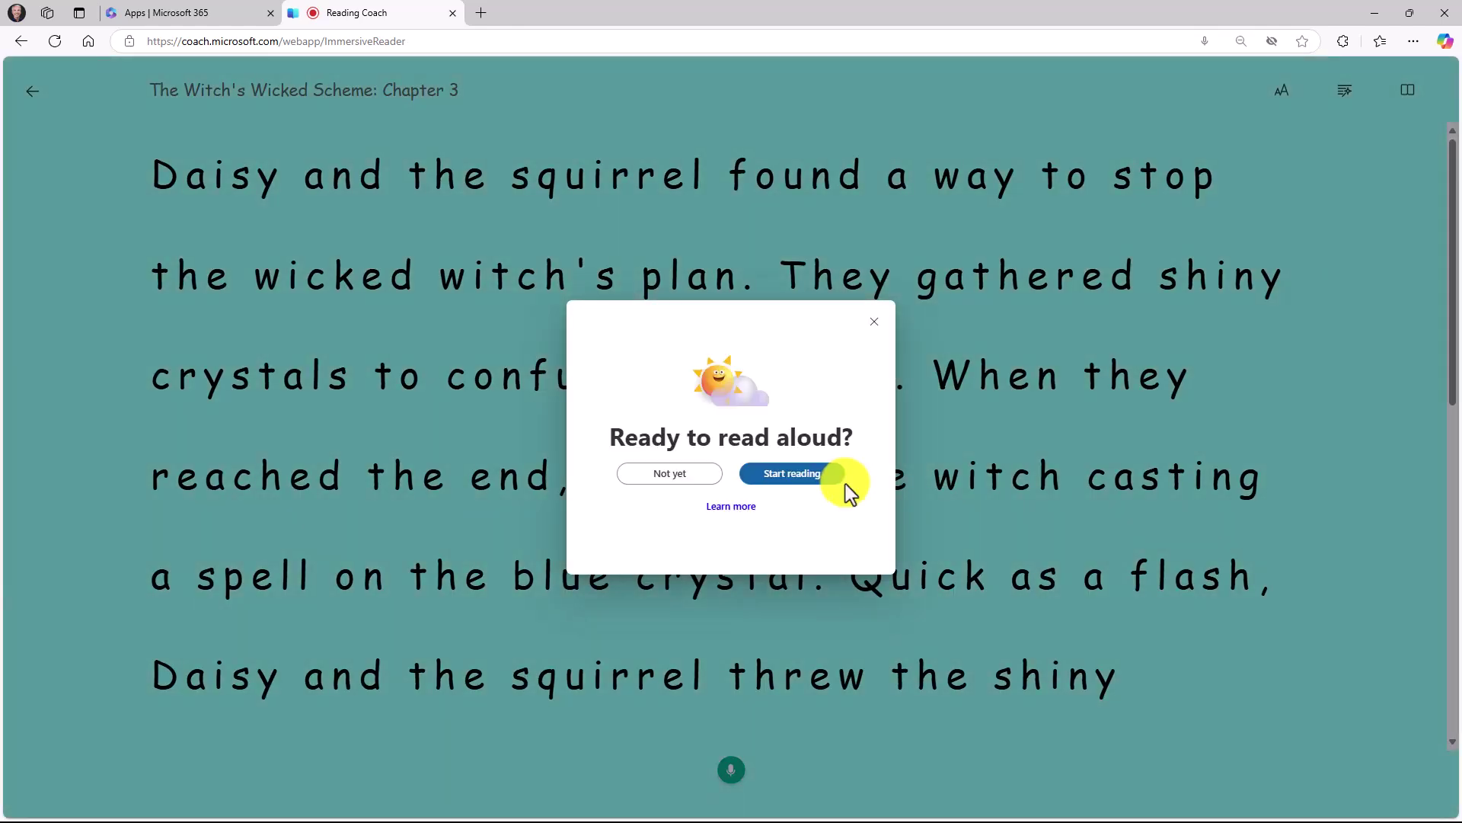
click(874, 322)
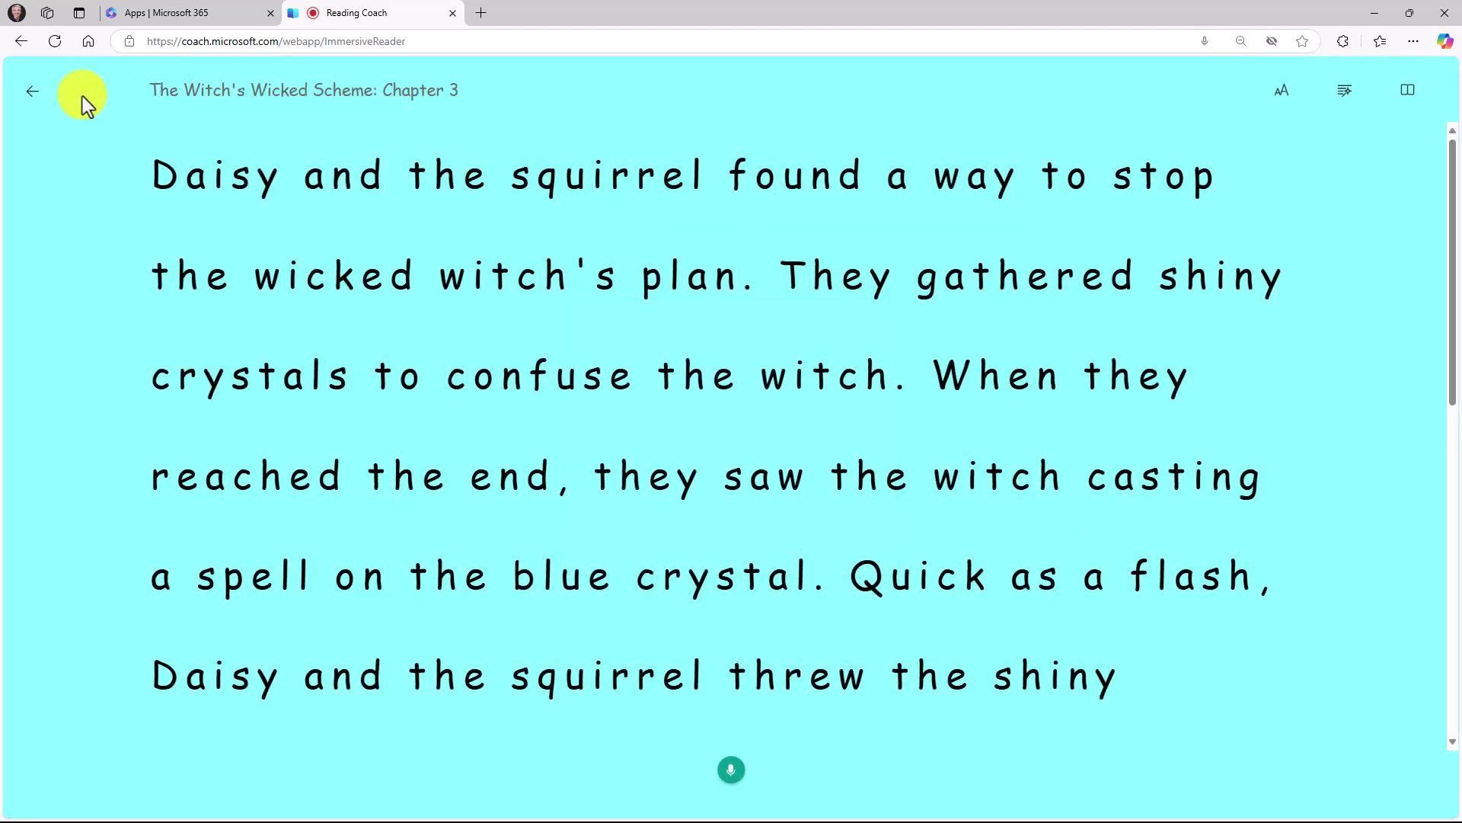
Browse the Read again and in-progress story lists, then return to My Progress.
click(26, 101)
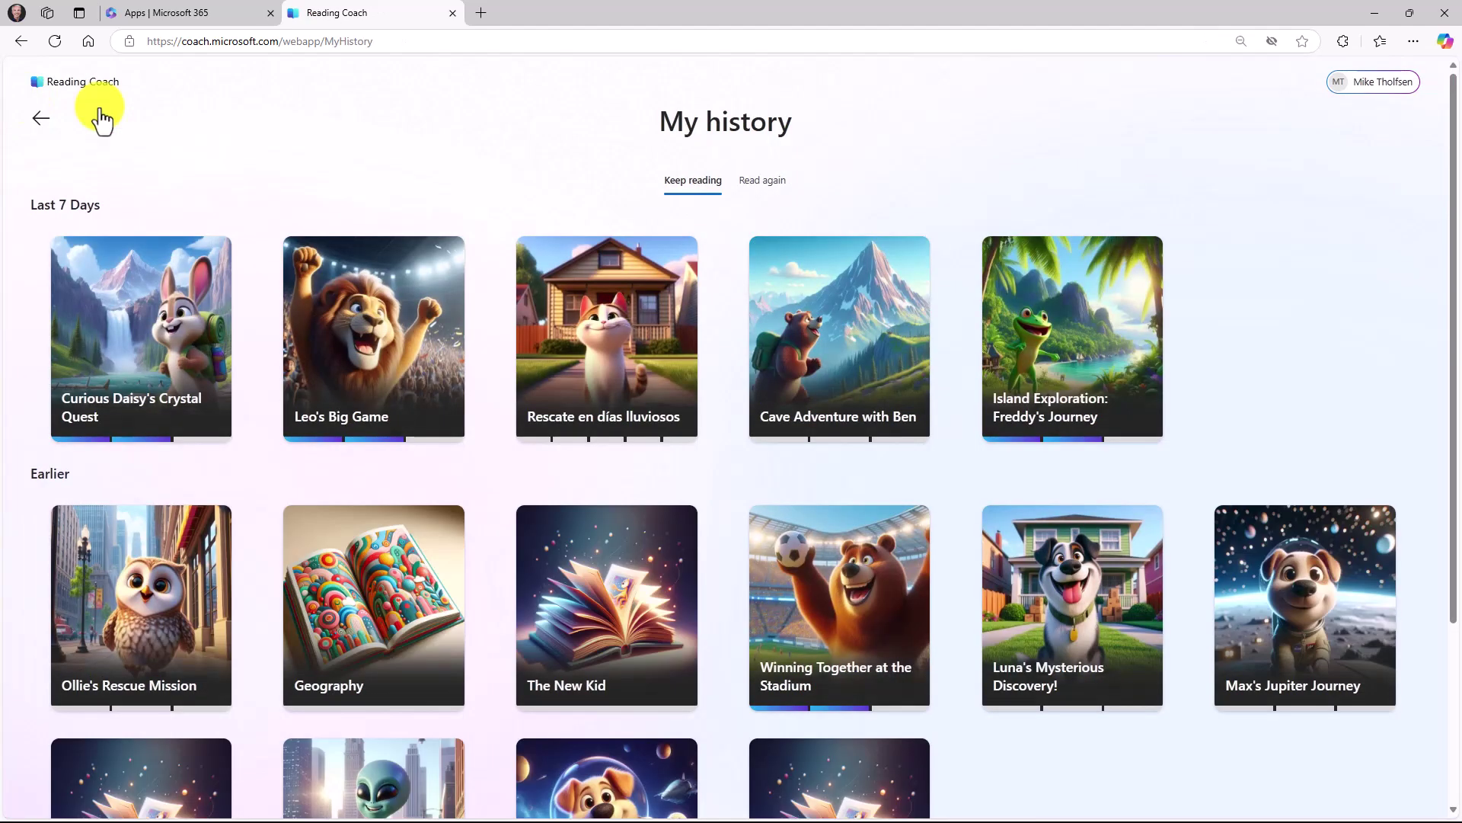
click(766, 183)
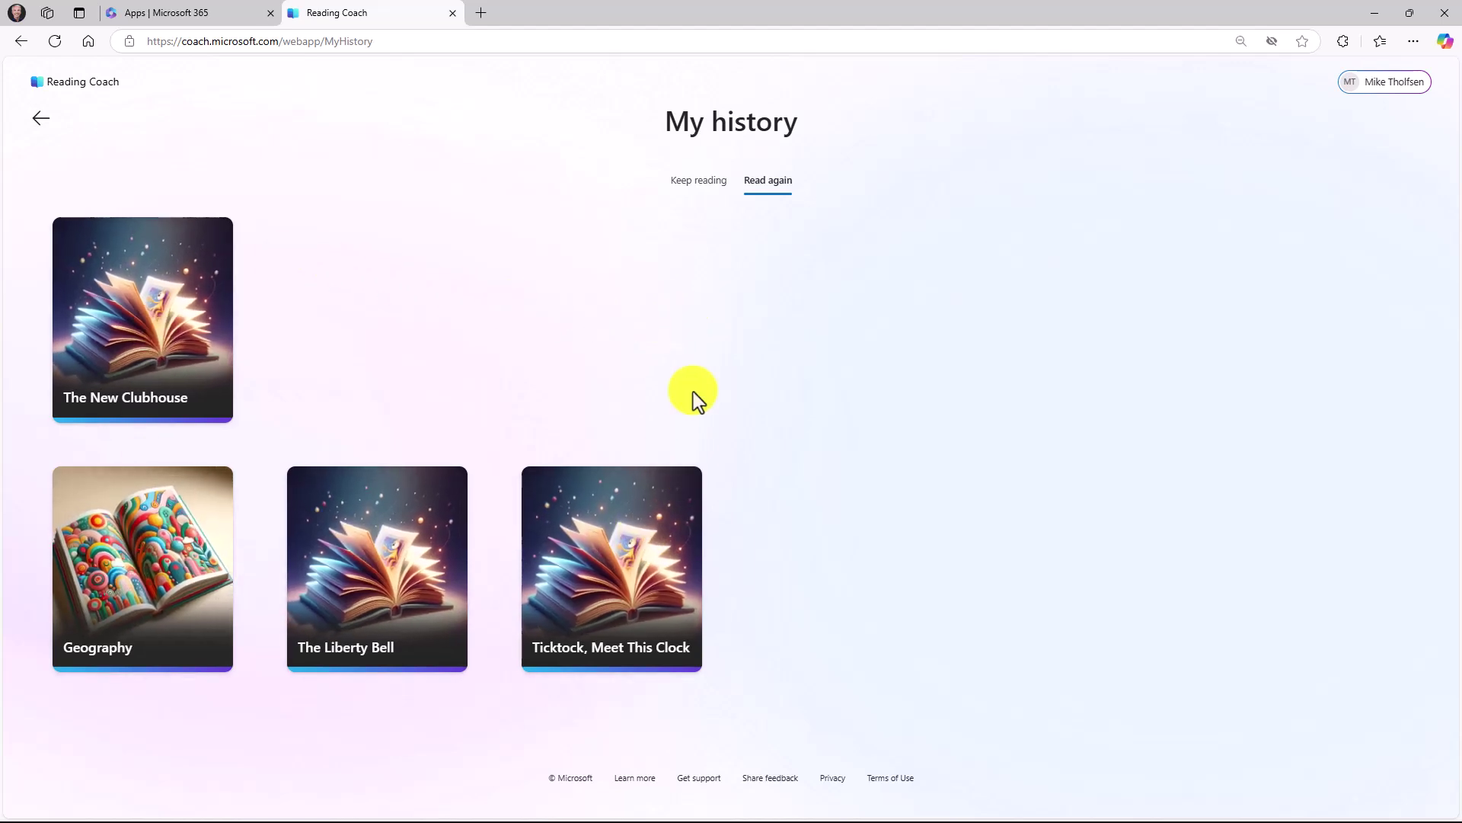
click(698, 183)
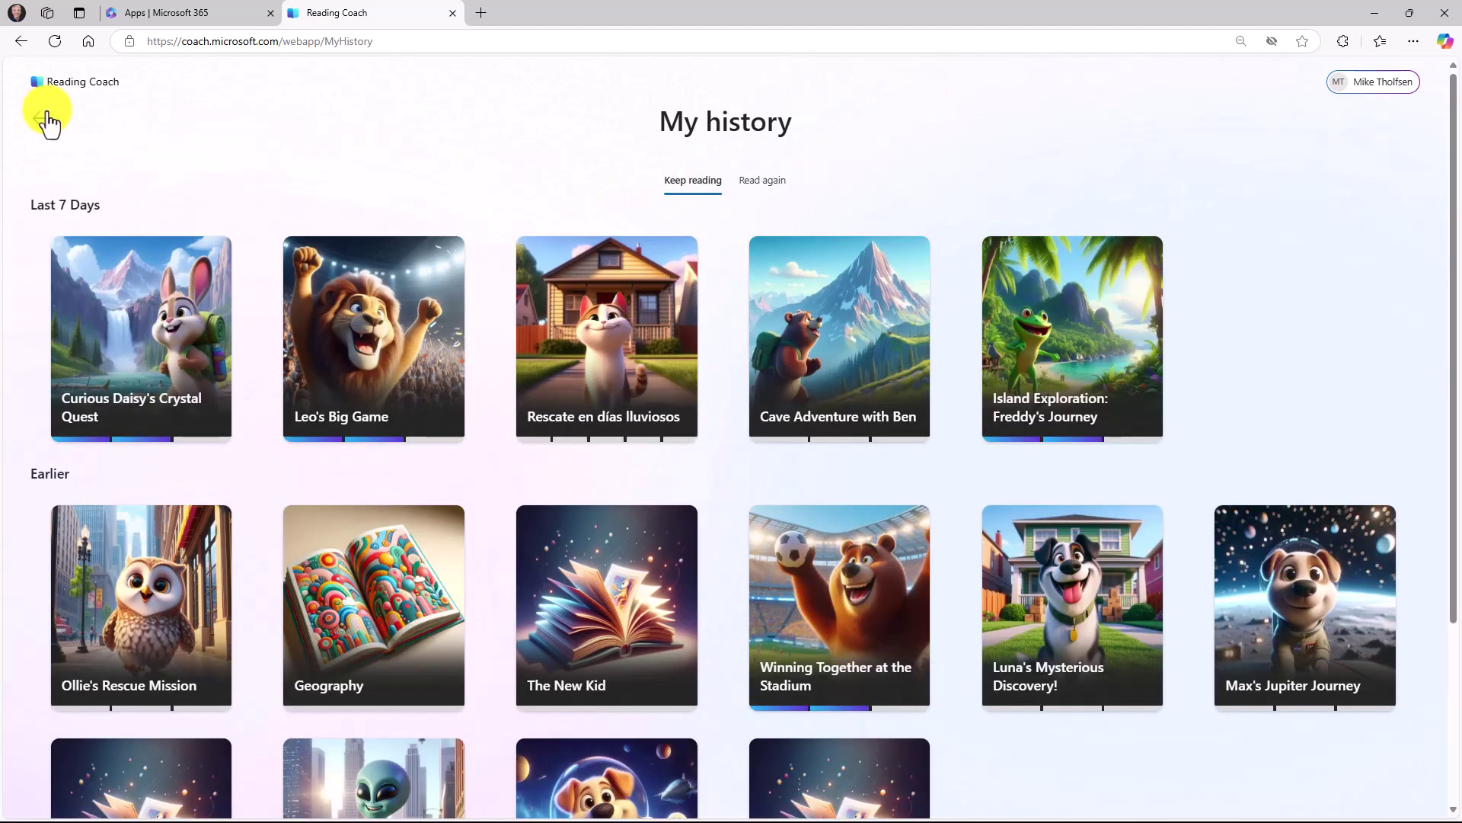
click(47, 118)
scroll(655, 509, down, 3)
View the reading time chart for Last thirty days and Reading streak, then close it.
scroll(655, 510, up, 3)
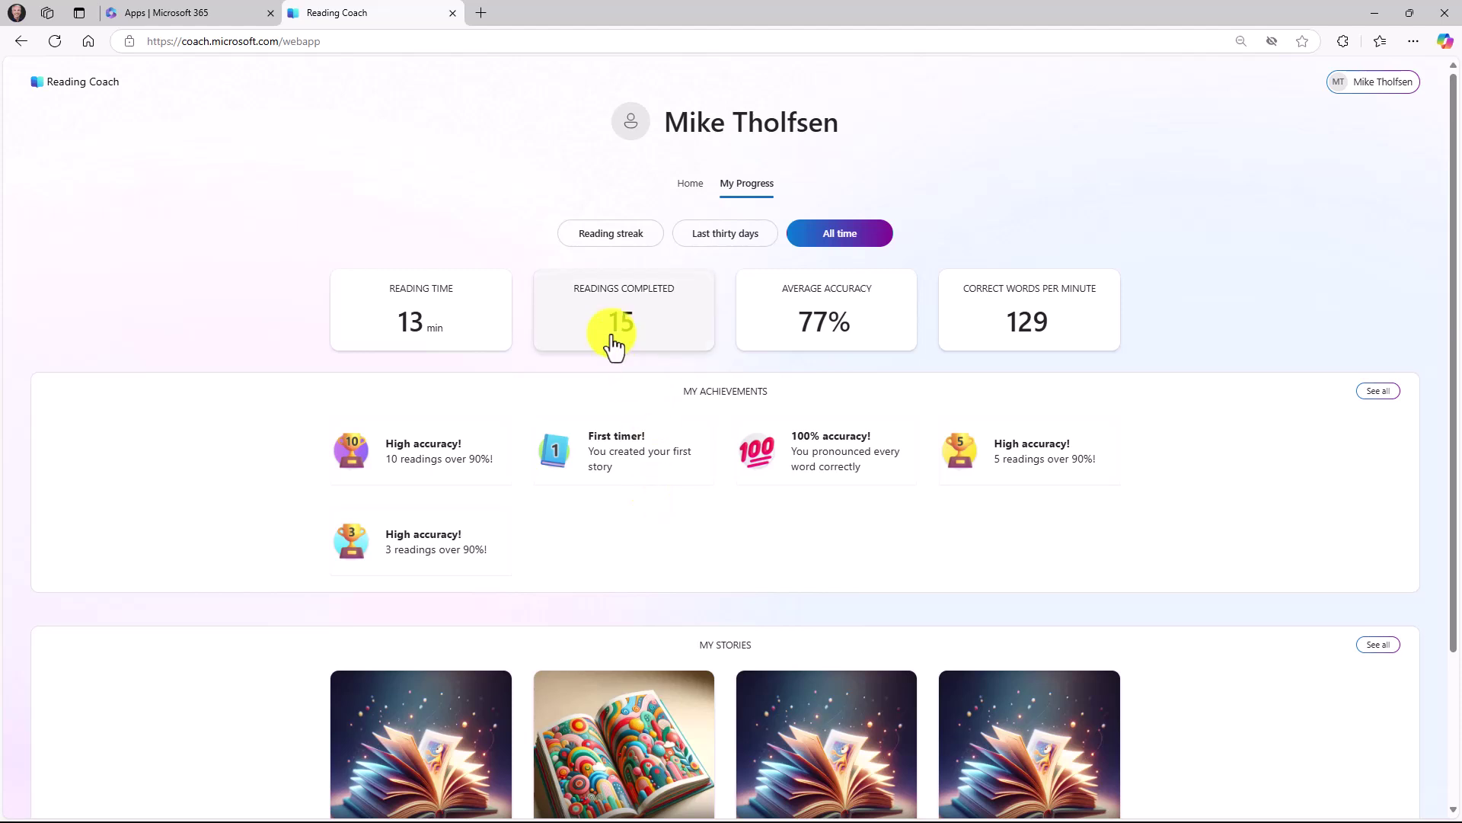
click(468, 323)
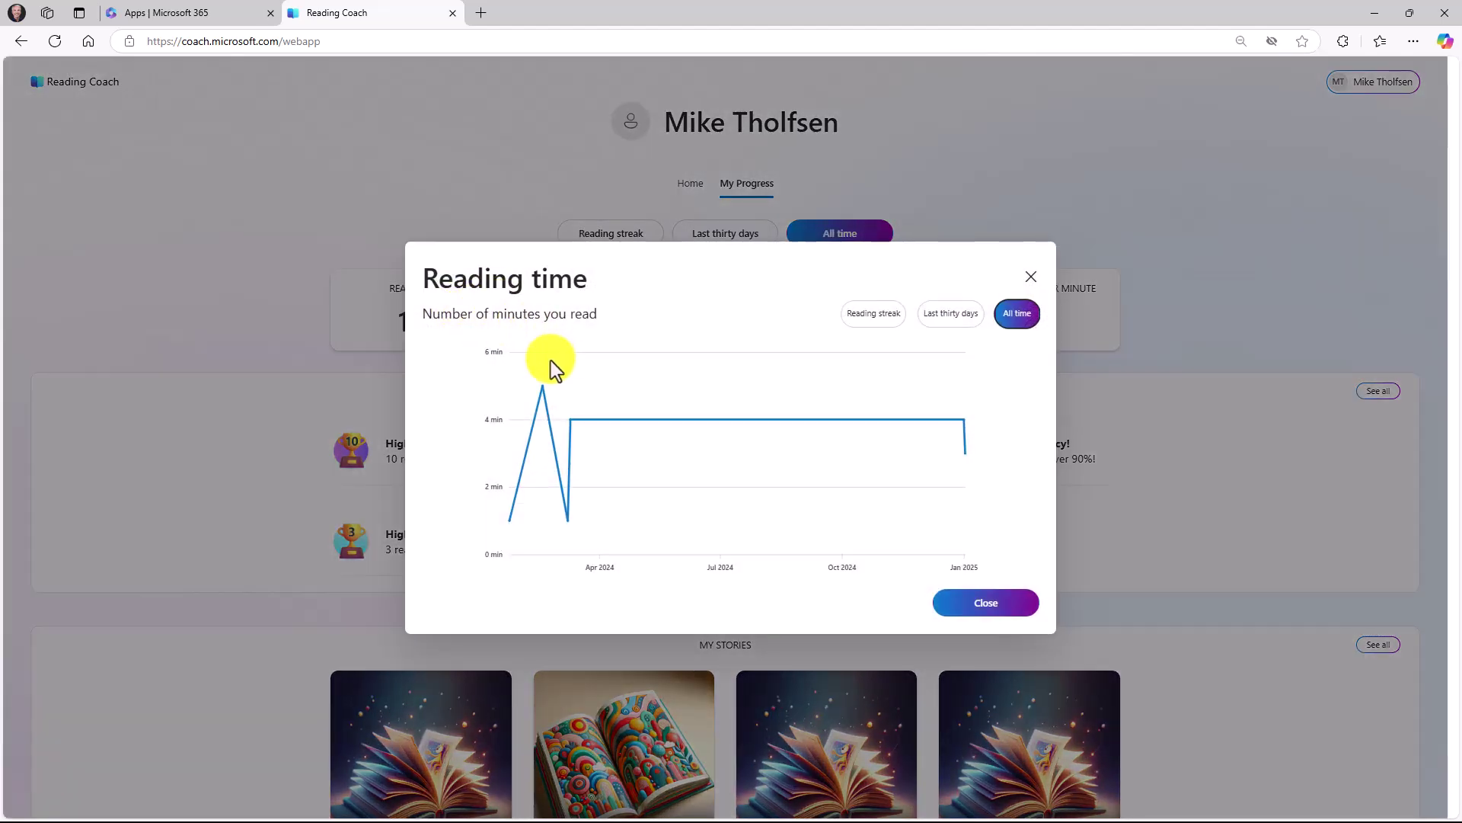
click(951, 322)
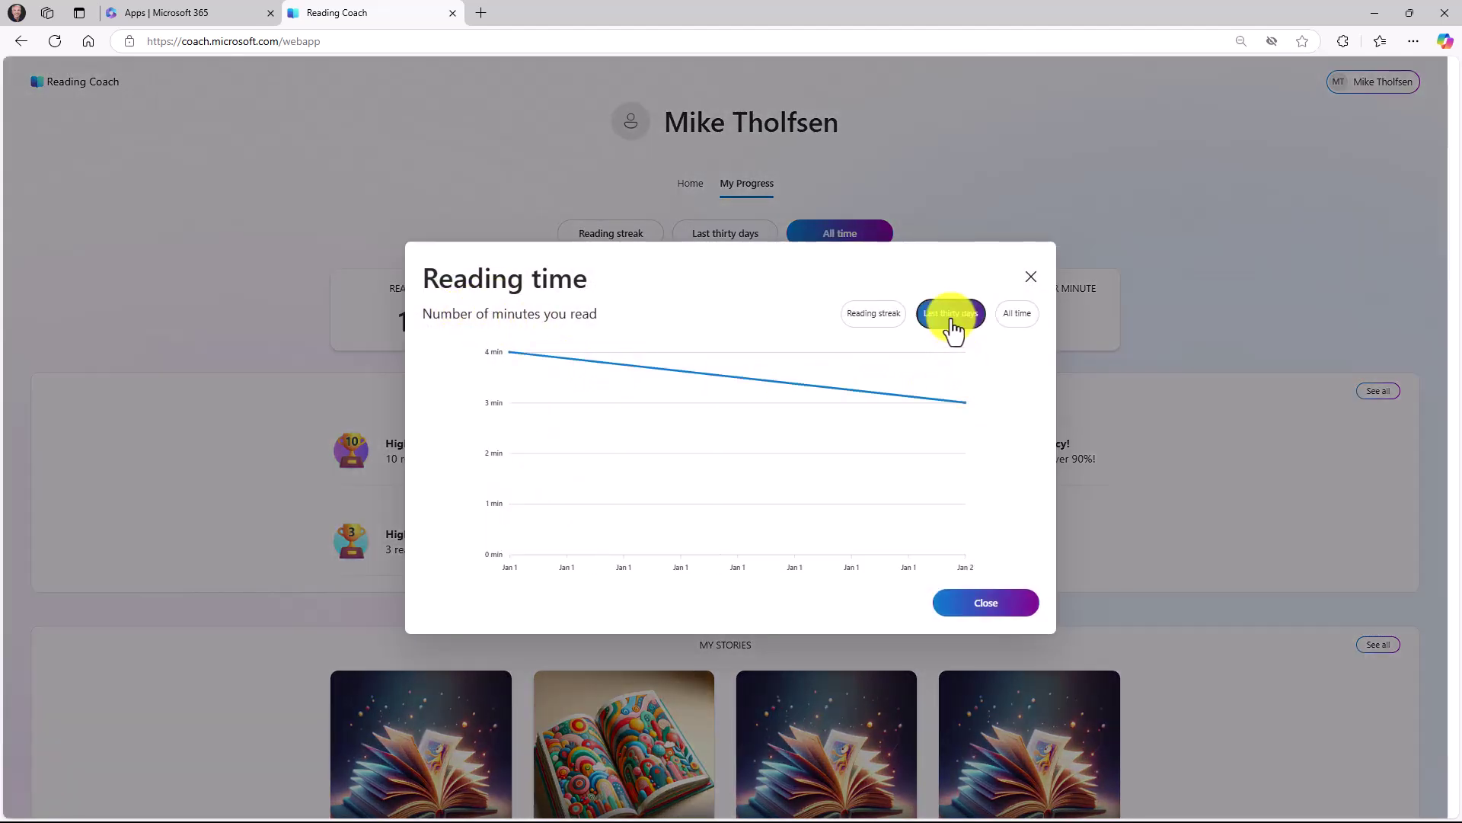
click(885, 321)
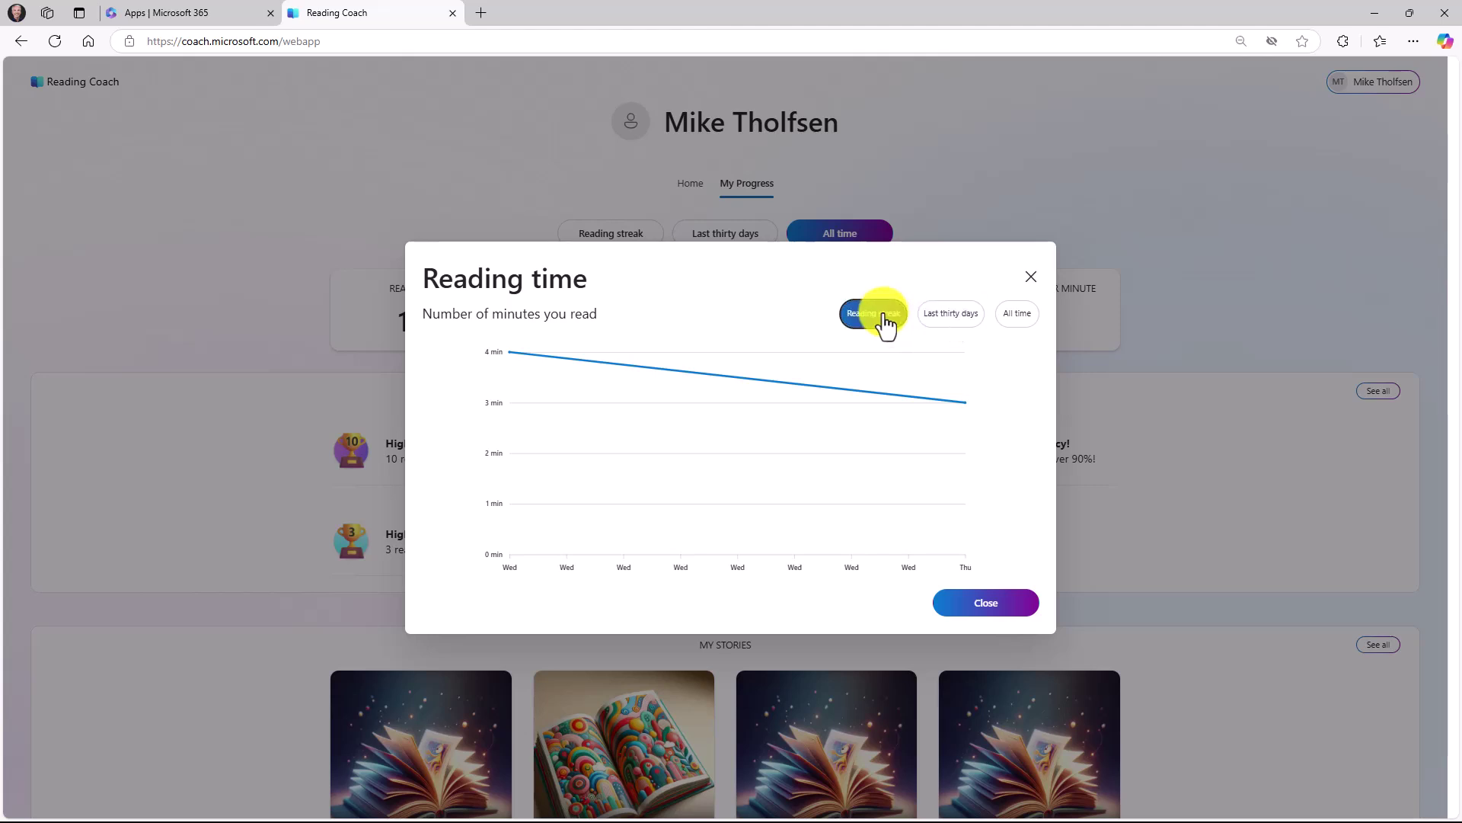
click(988, 603)
Open and close the readings completed, average accuracy and correct words per minute charts.
click(617, 313)
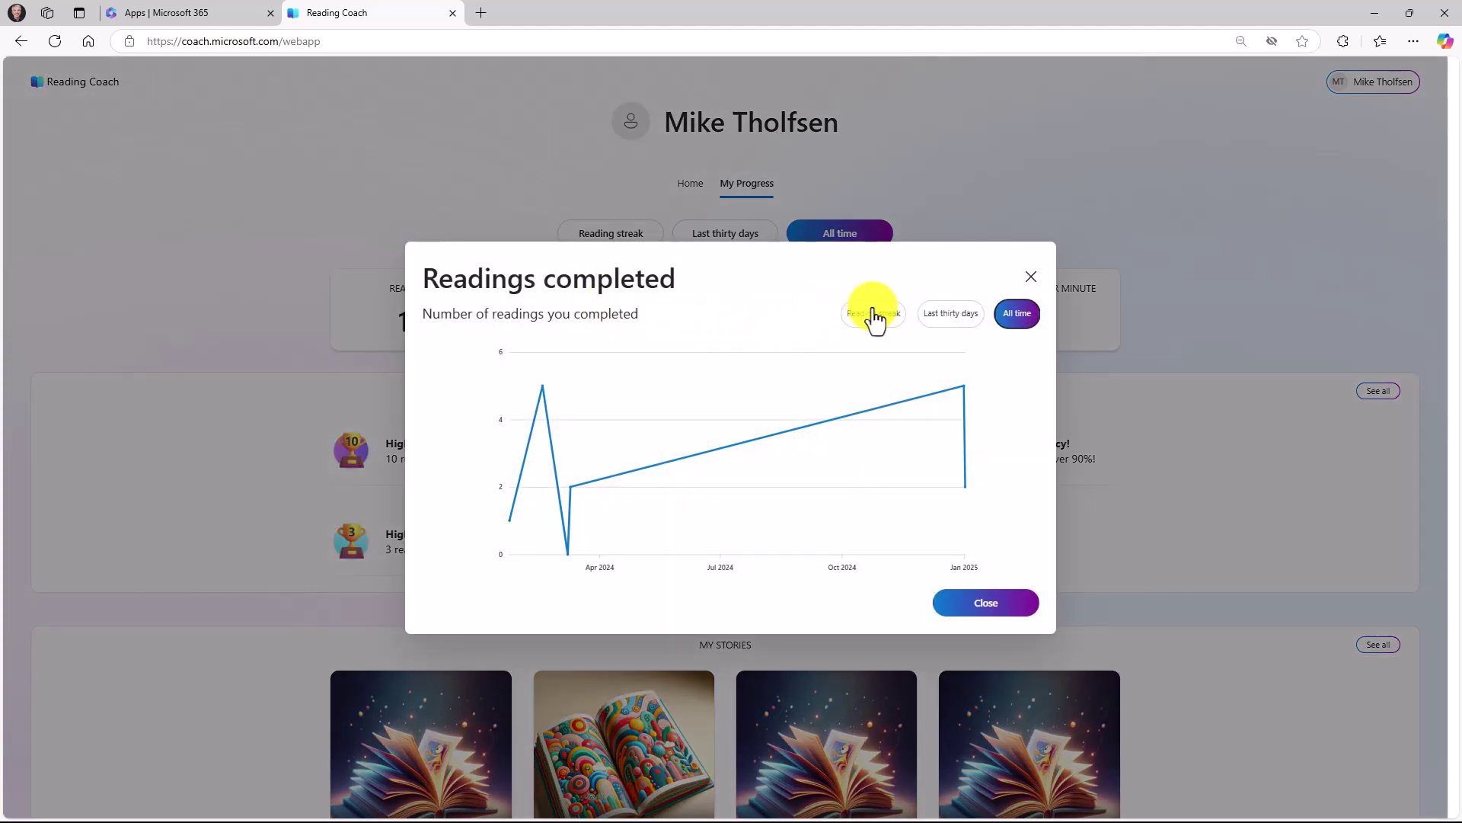
click(1029, 279)
click(838, 316)
mouse_move(602, 396)
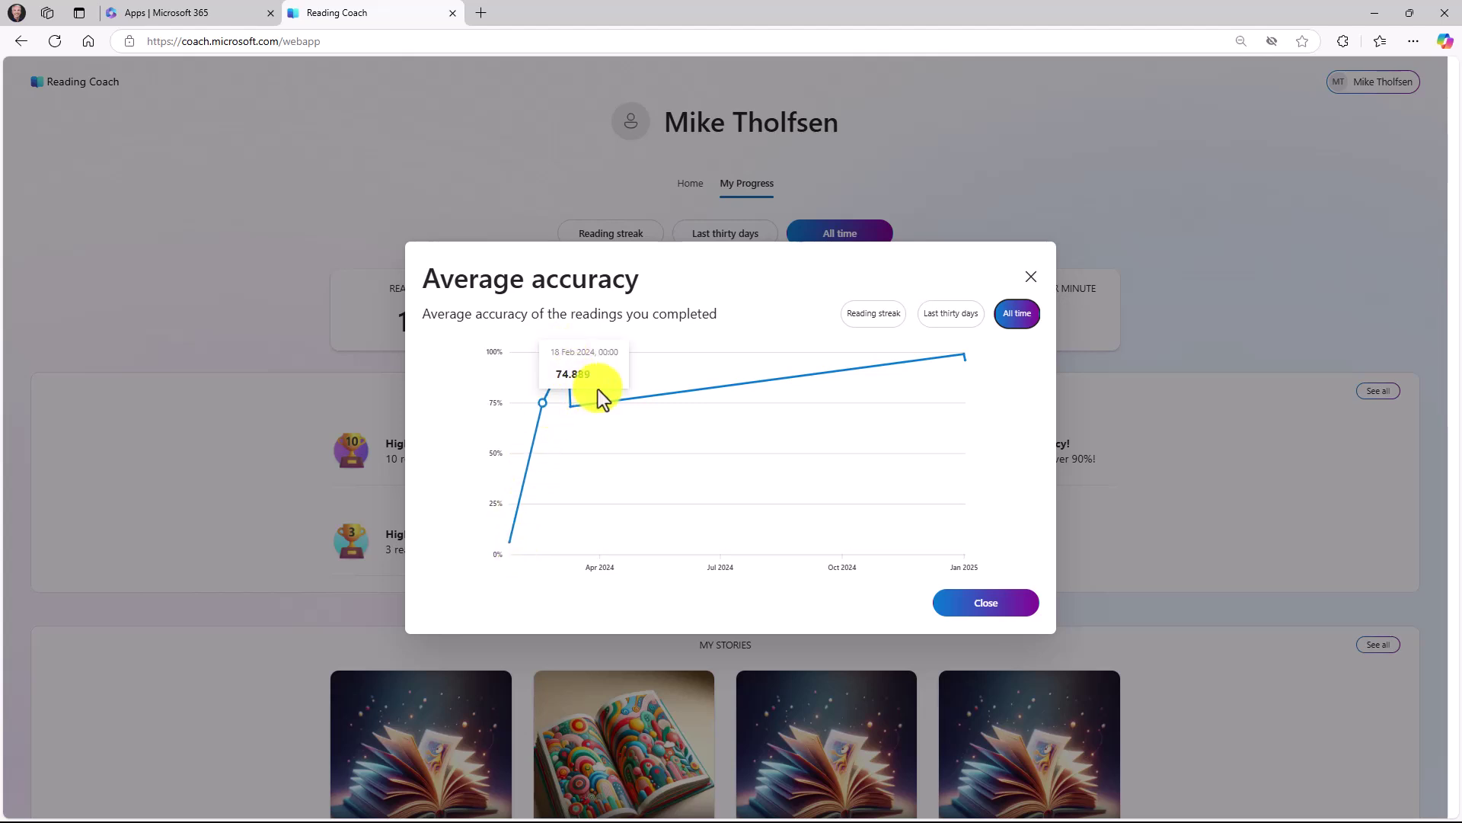
click(1034, 277)
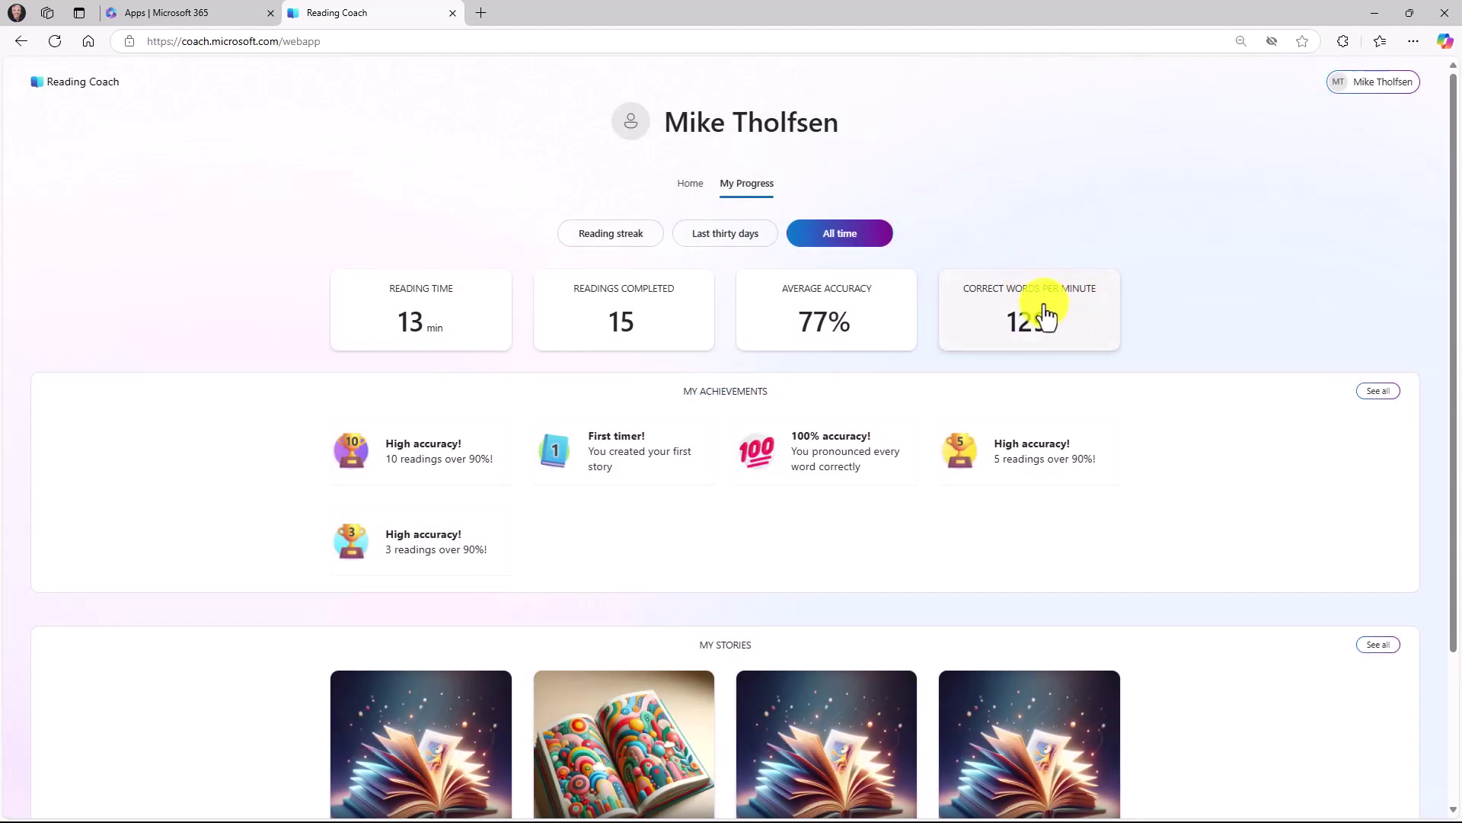
click(1043, 316)
click(1030, 275)
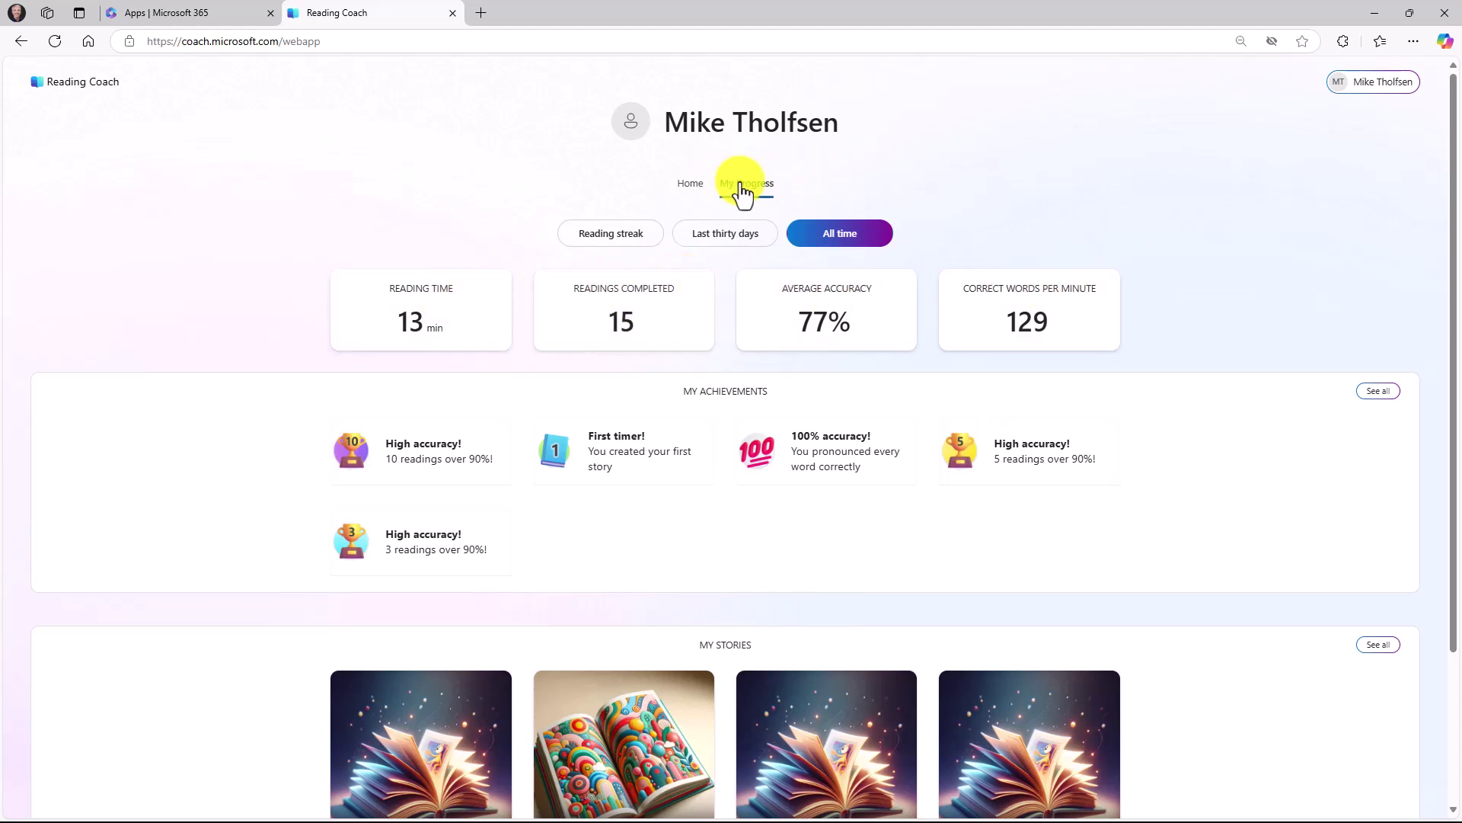
Open the passage library from Home and browse Levels 2, 3, 5 and 7, ending on Level 1.
click(687, 185)
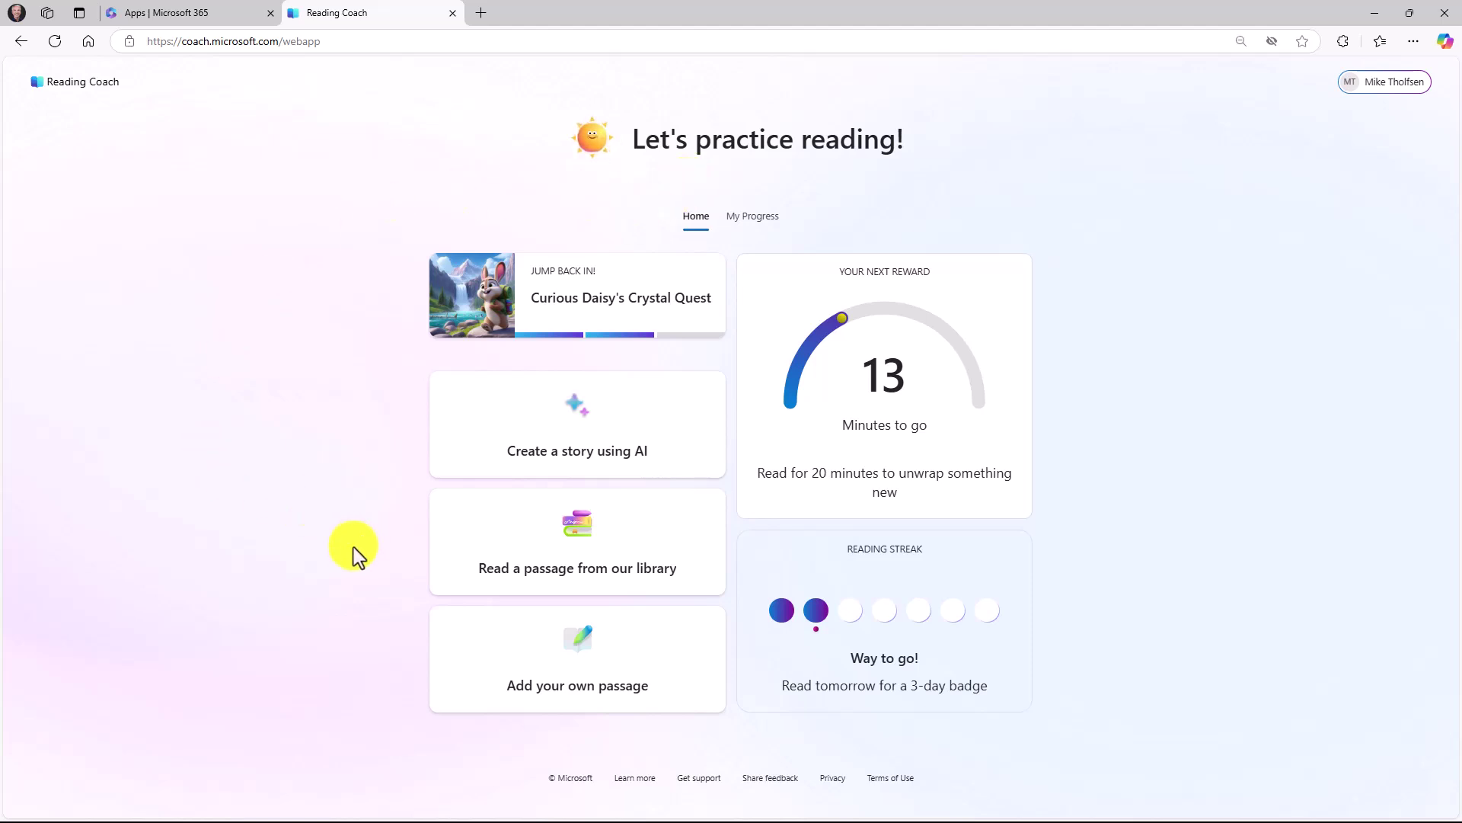
click(638, 544)
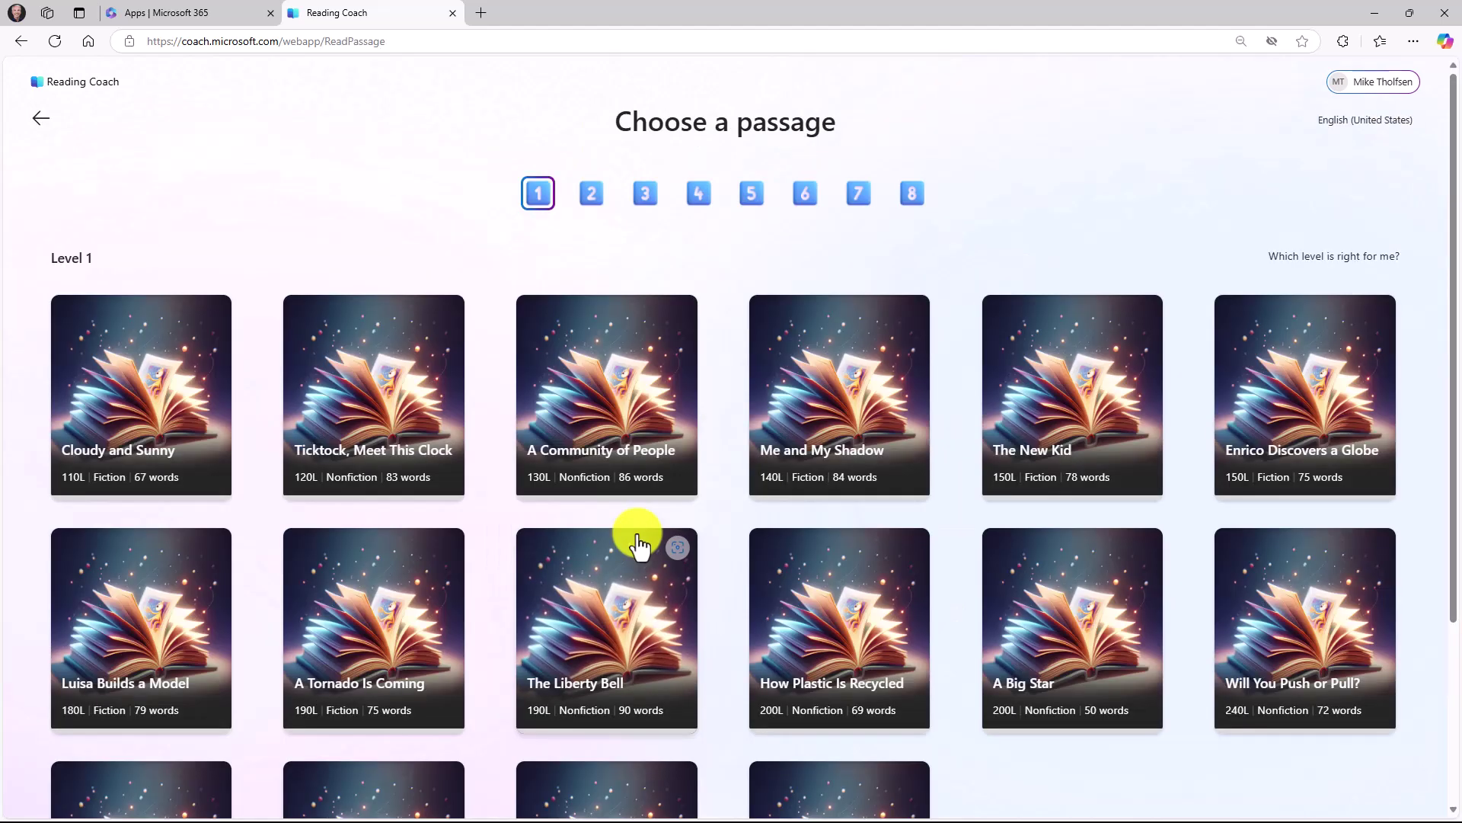
click(592, 198)
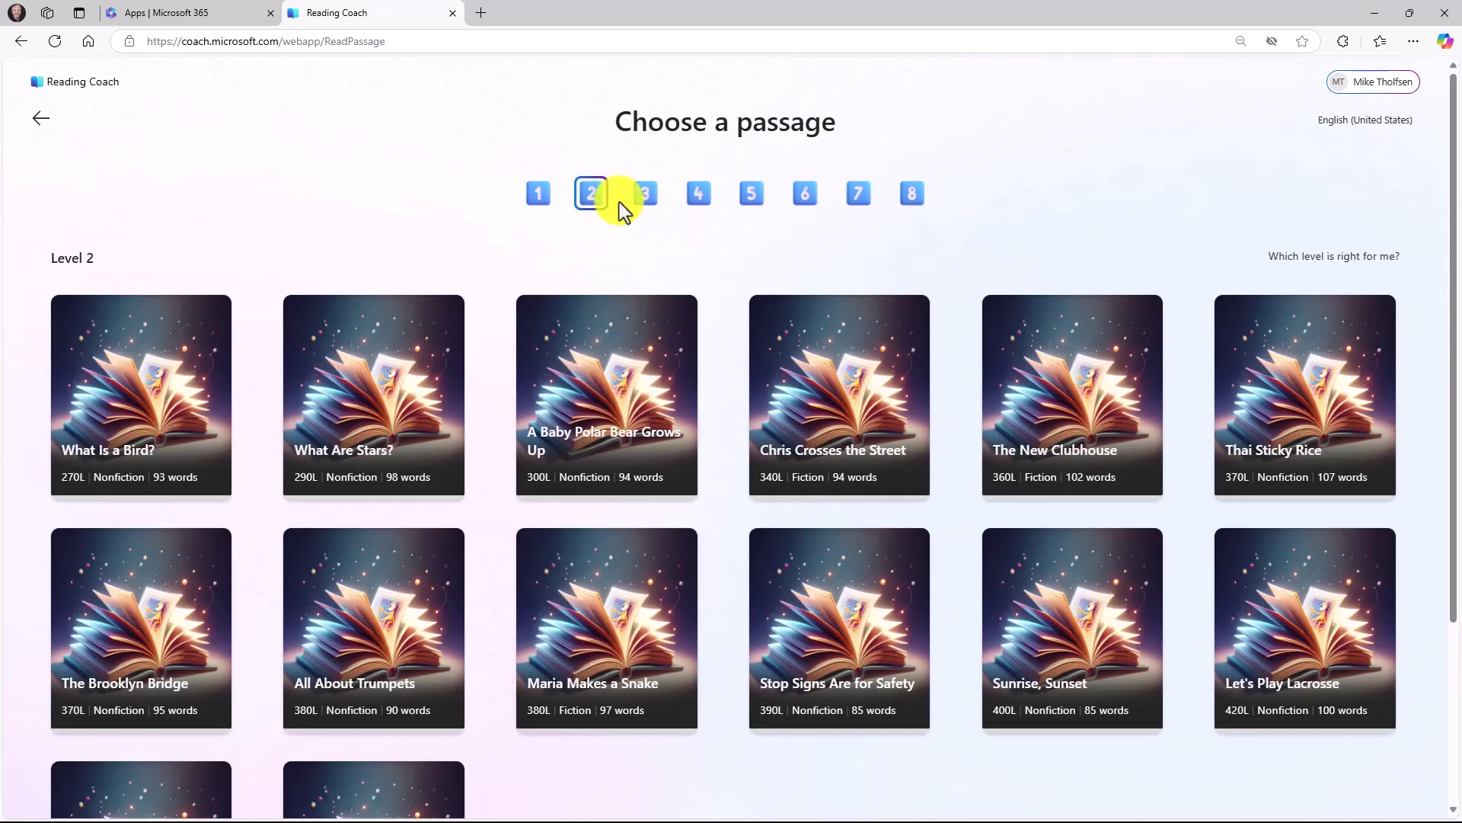
click(640, 202)
click(539, 200)
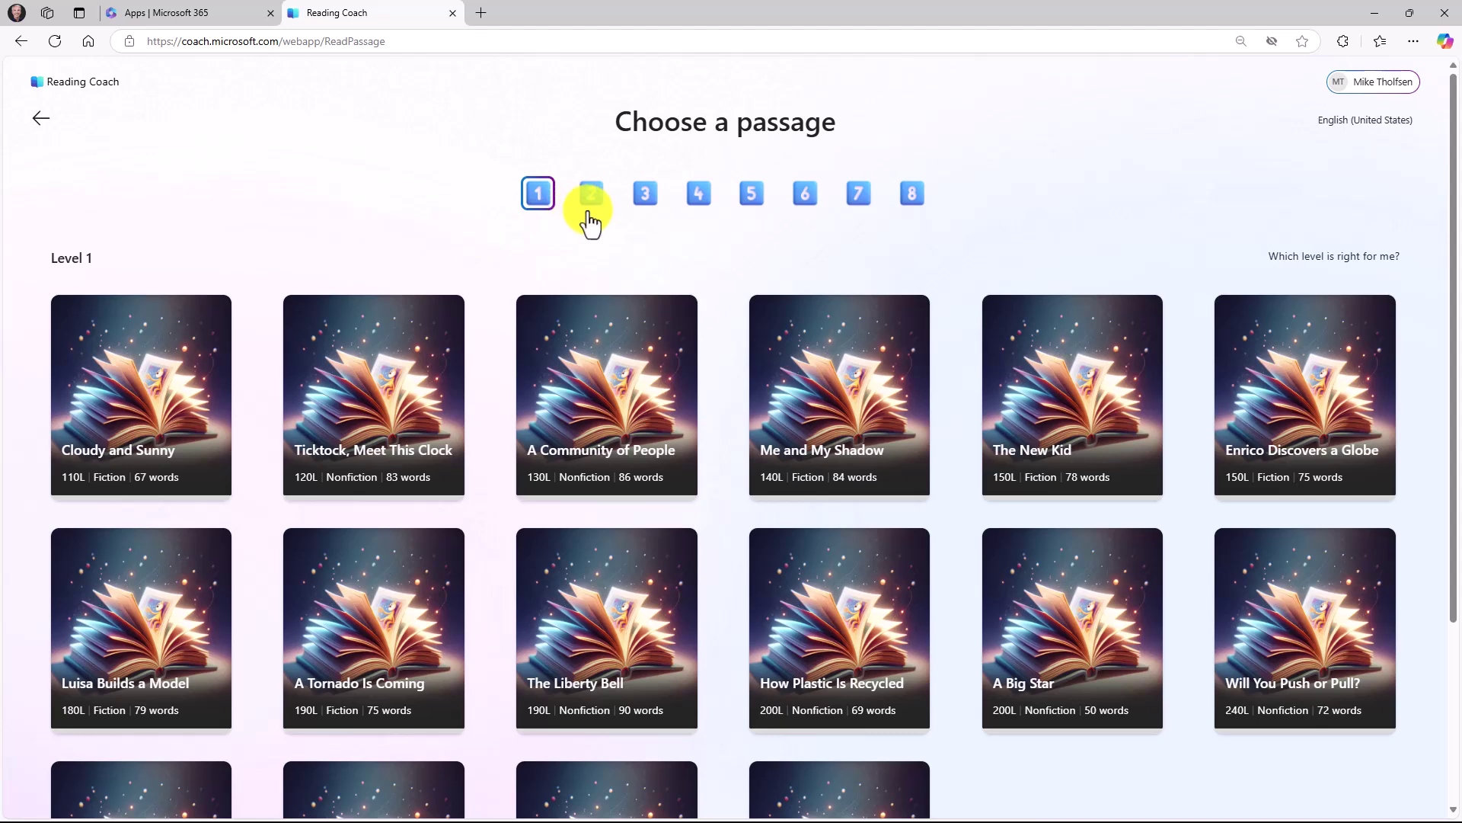
click(753, 199)
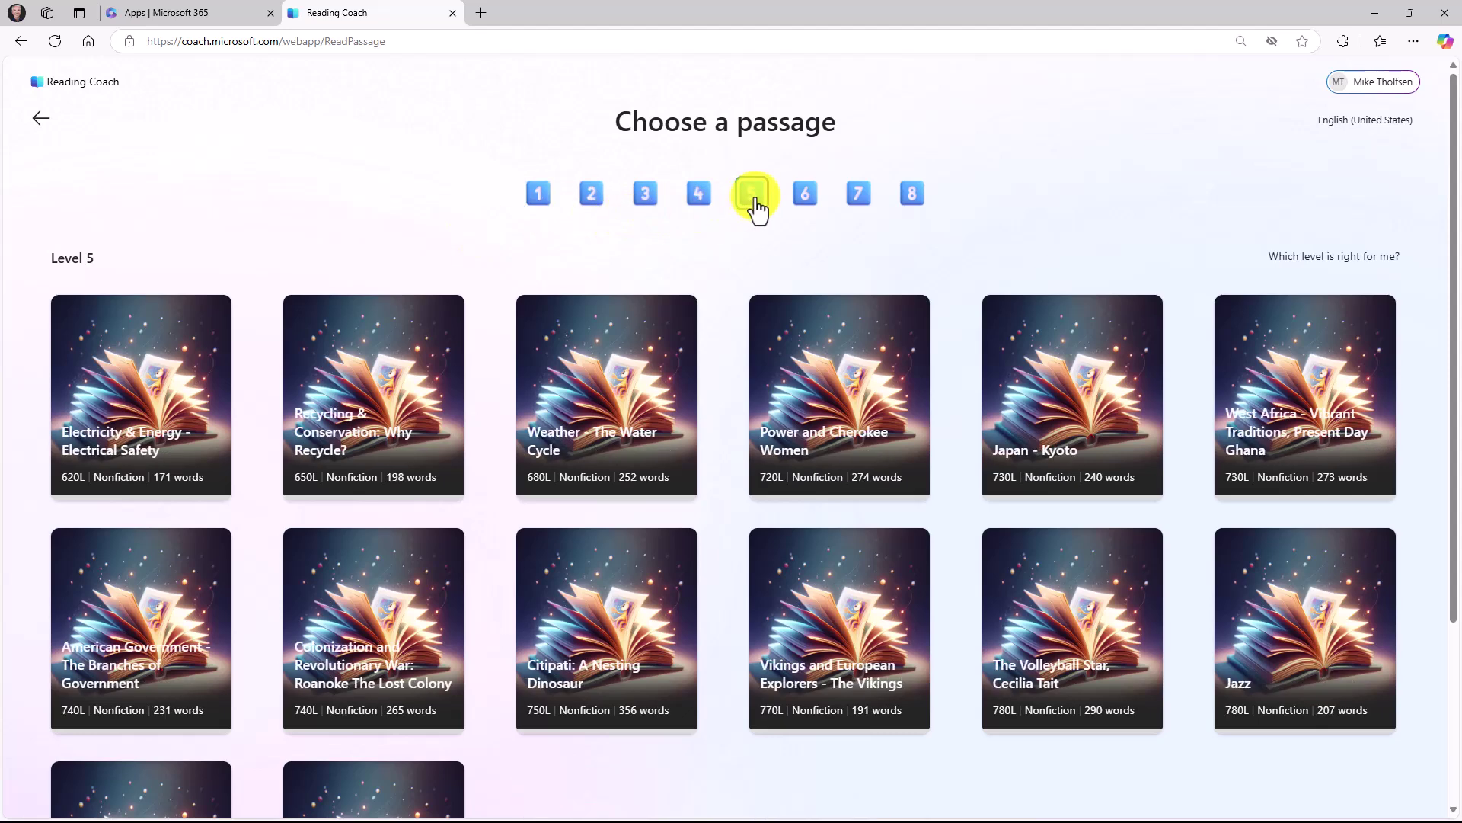
click(853, 199)
click(549, 200)
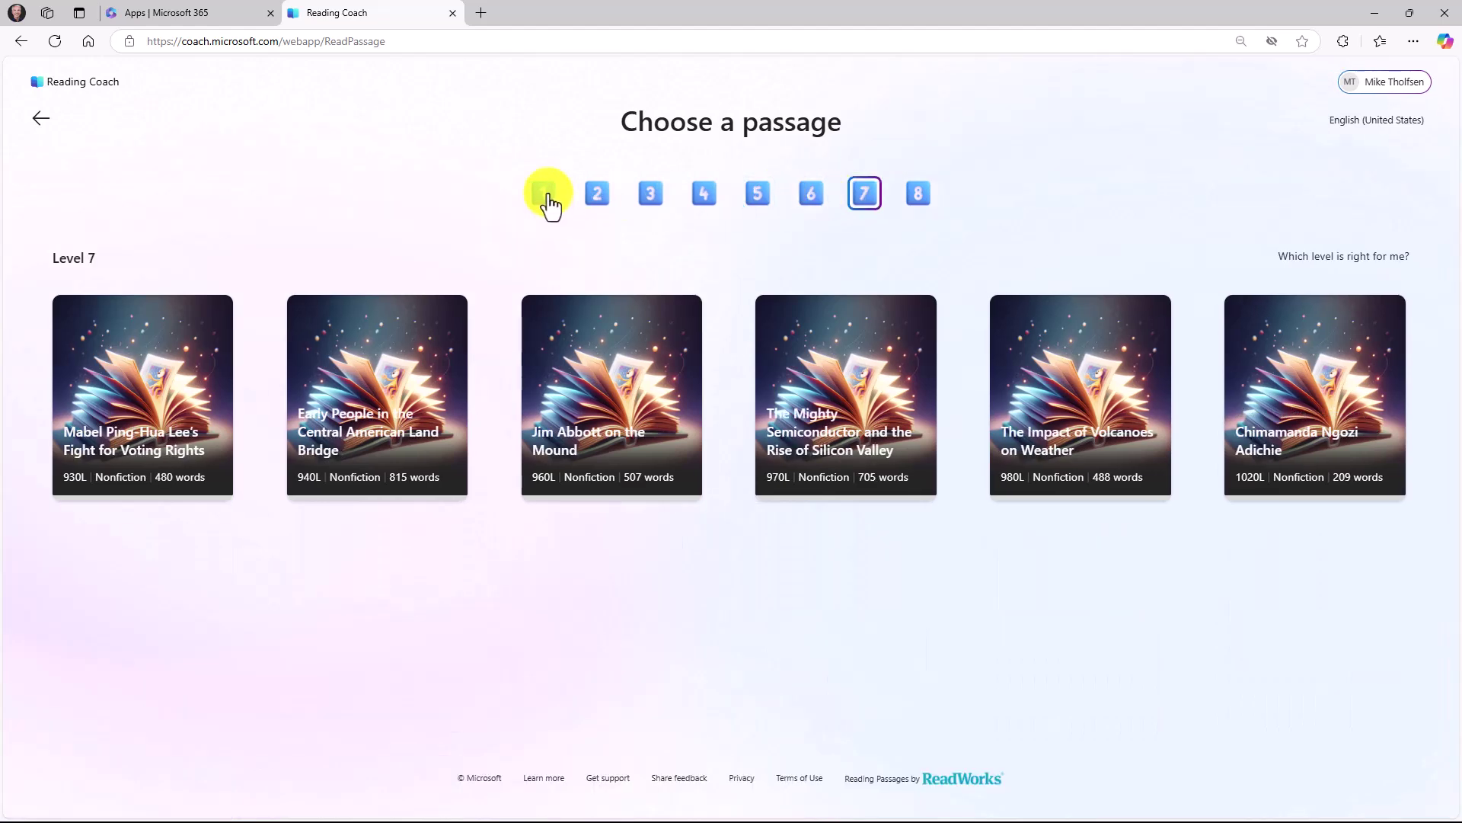
Open the Level 1 passage 'A Community of People', decline reading aloud, and return.
scroll(917, 595, down, 3)
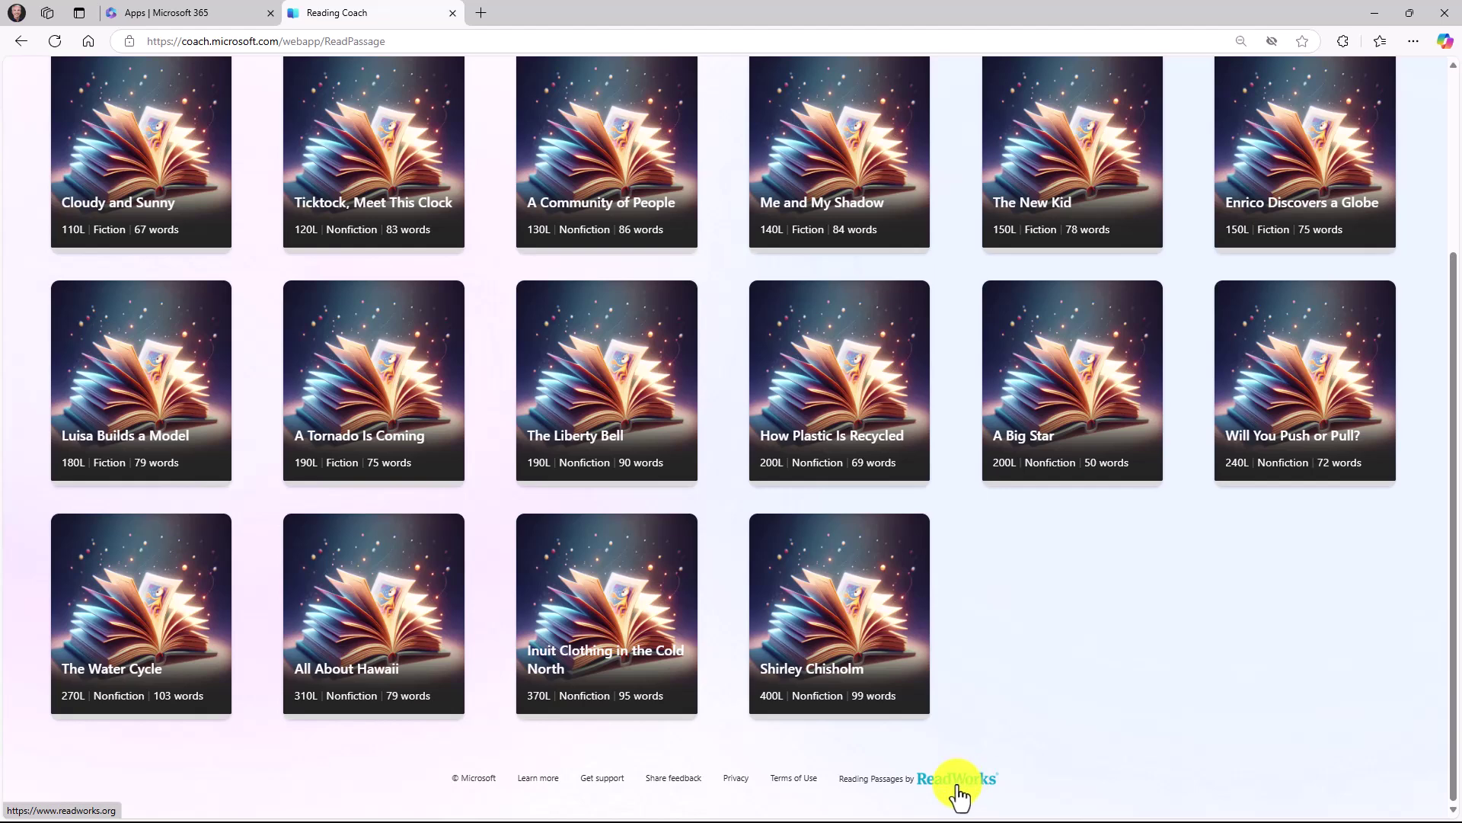
scroll(982, 754, up, 3)
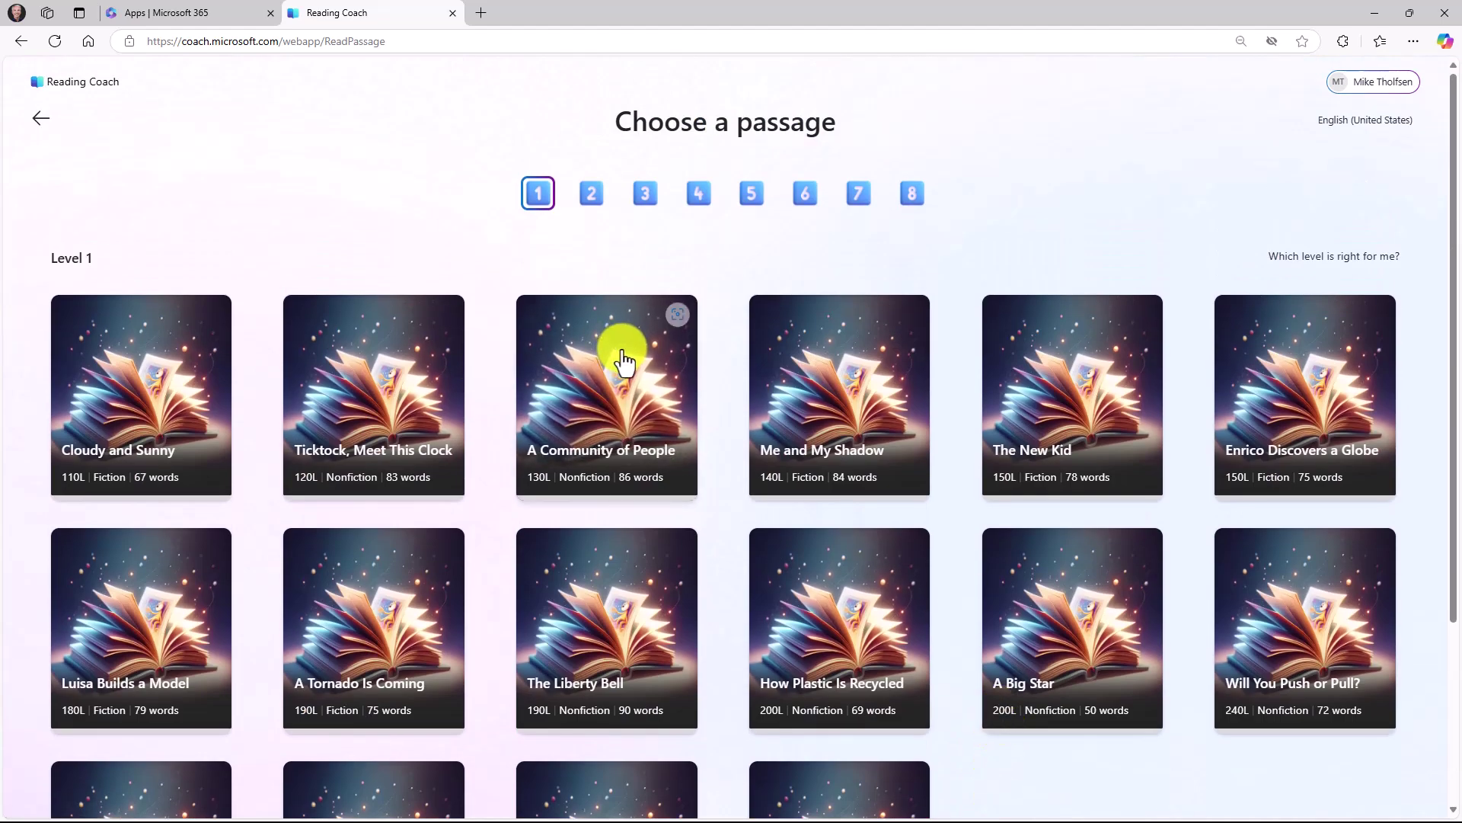
click(623, 362)
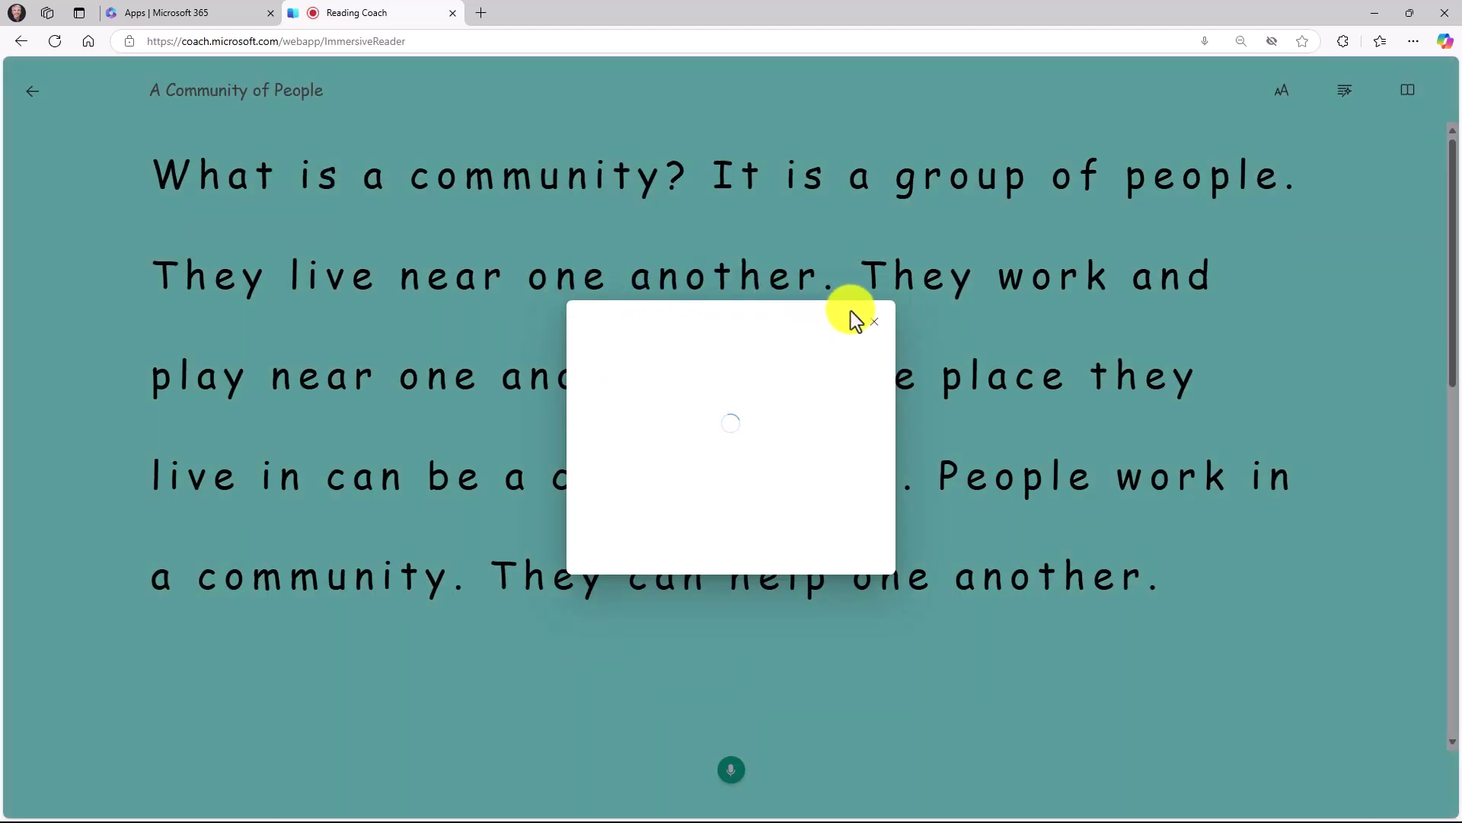
click(873, 323)
click(35, 93)
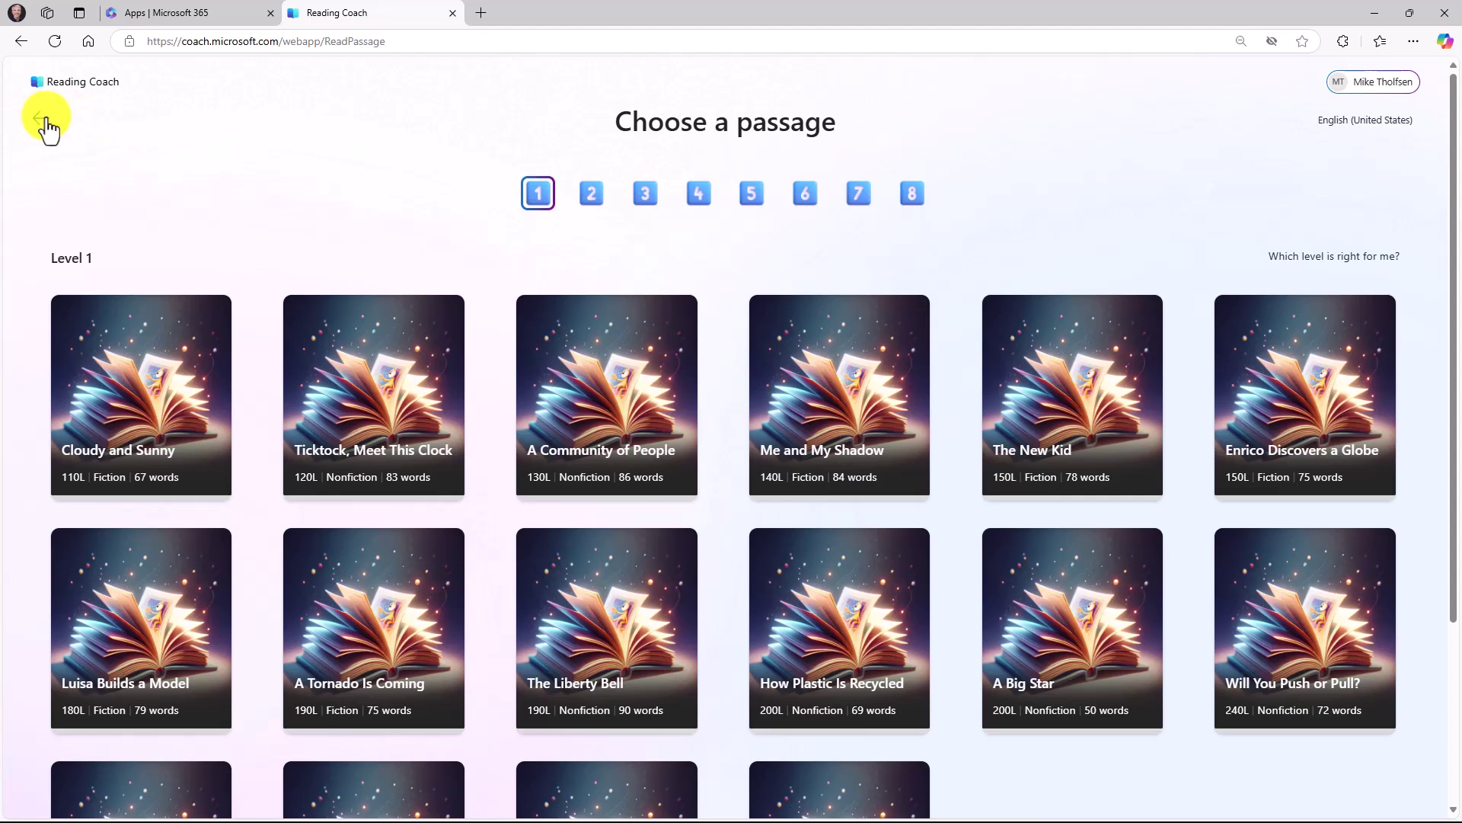
Start a new own passage from Home and paste in the Geography text.
click(44, 119)
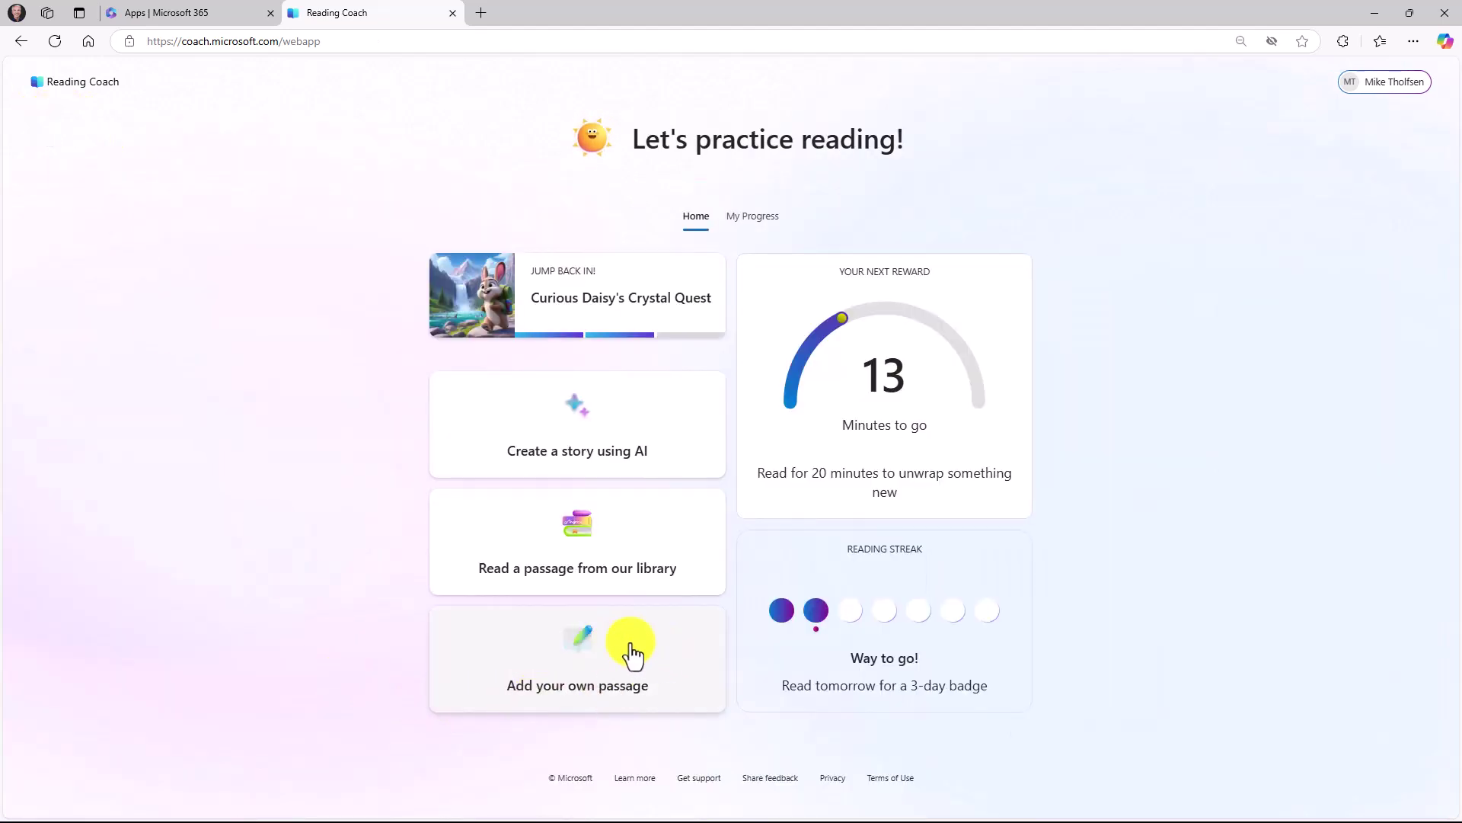
click(632, 651)
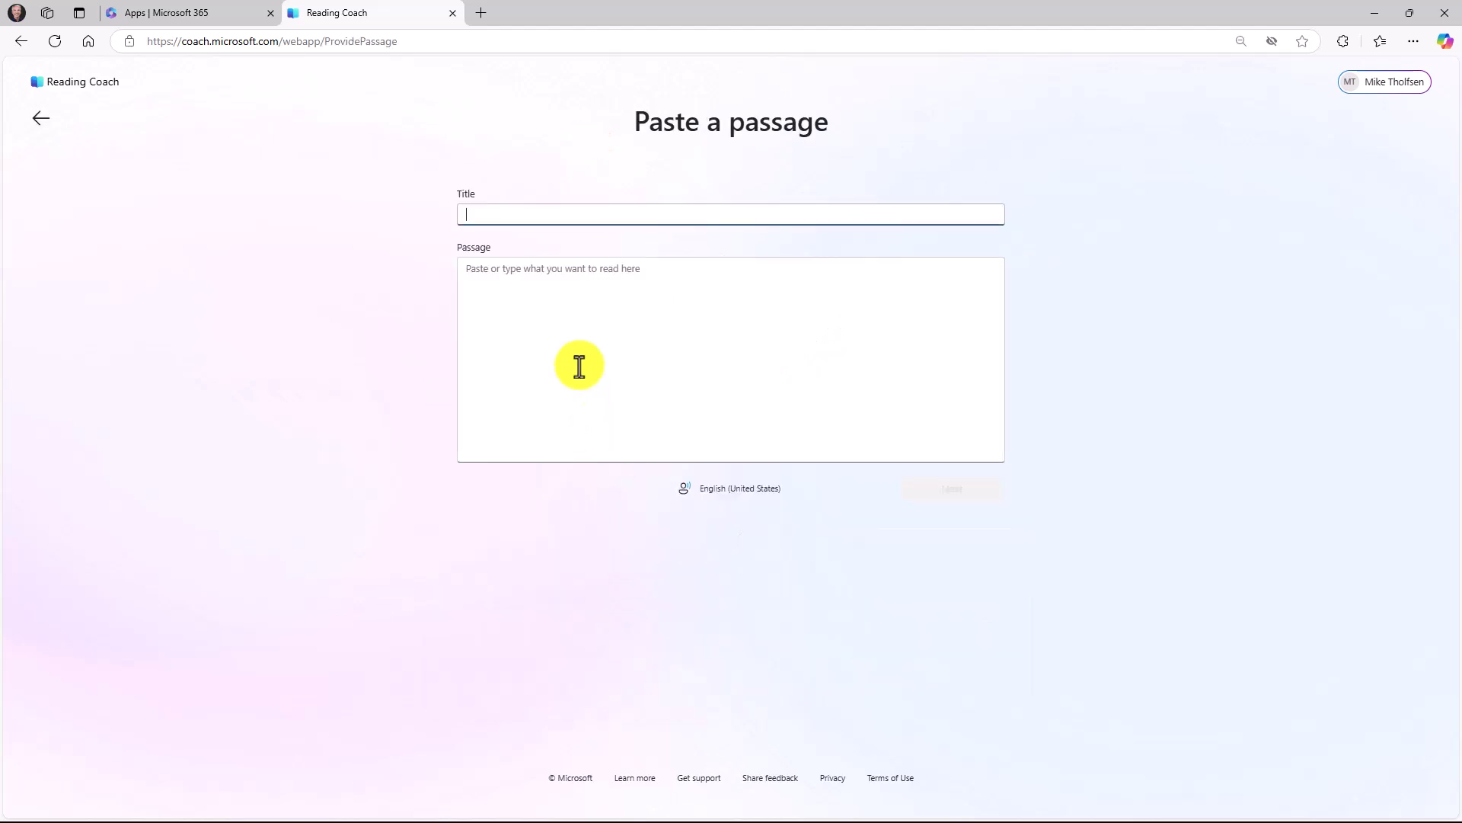
click(551, 278)
key(ctrl+v)
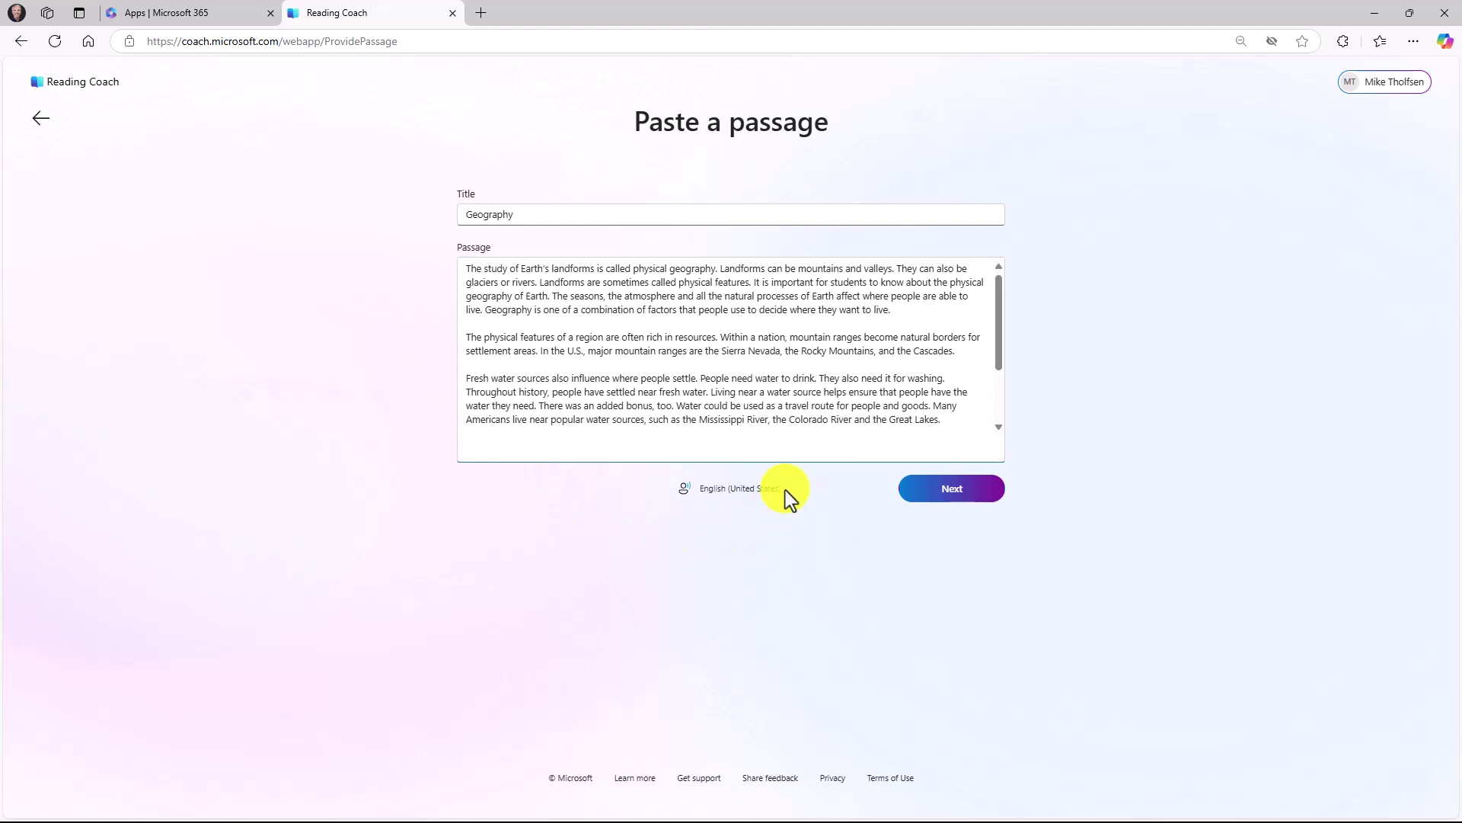
Keep English (United States) as the reading language and open the Geography passage.
click(727, 489)
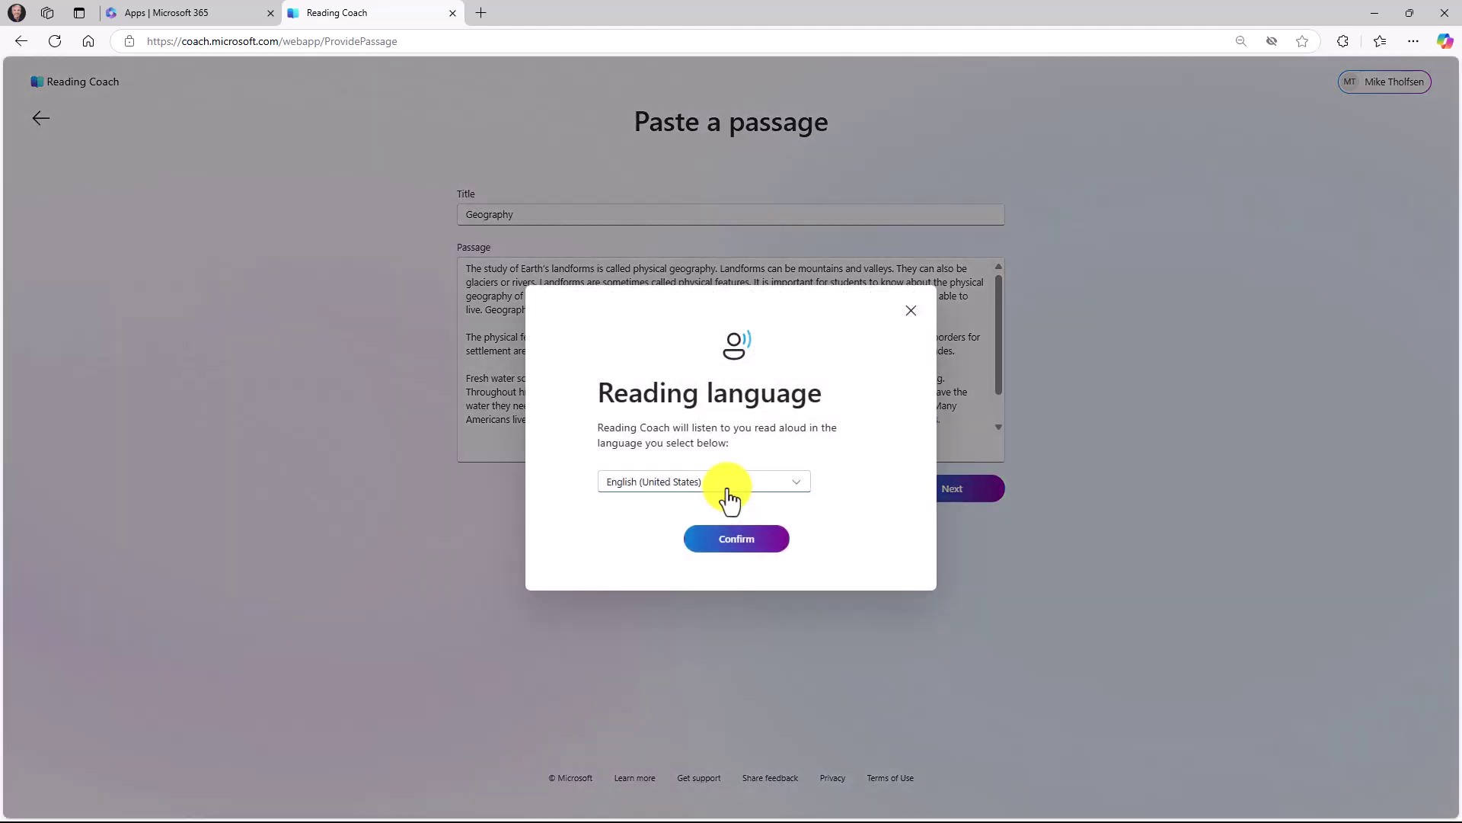
click(793, 486)
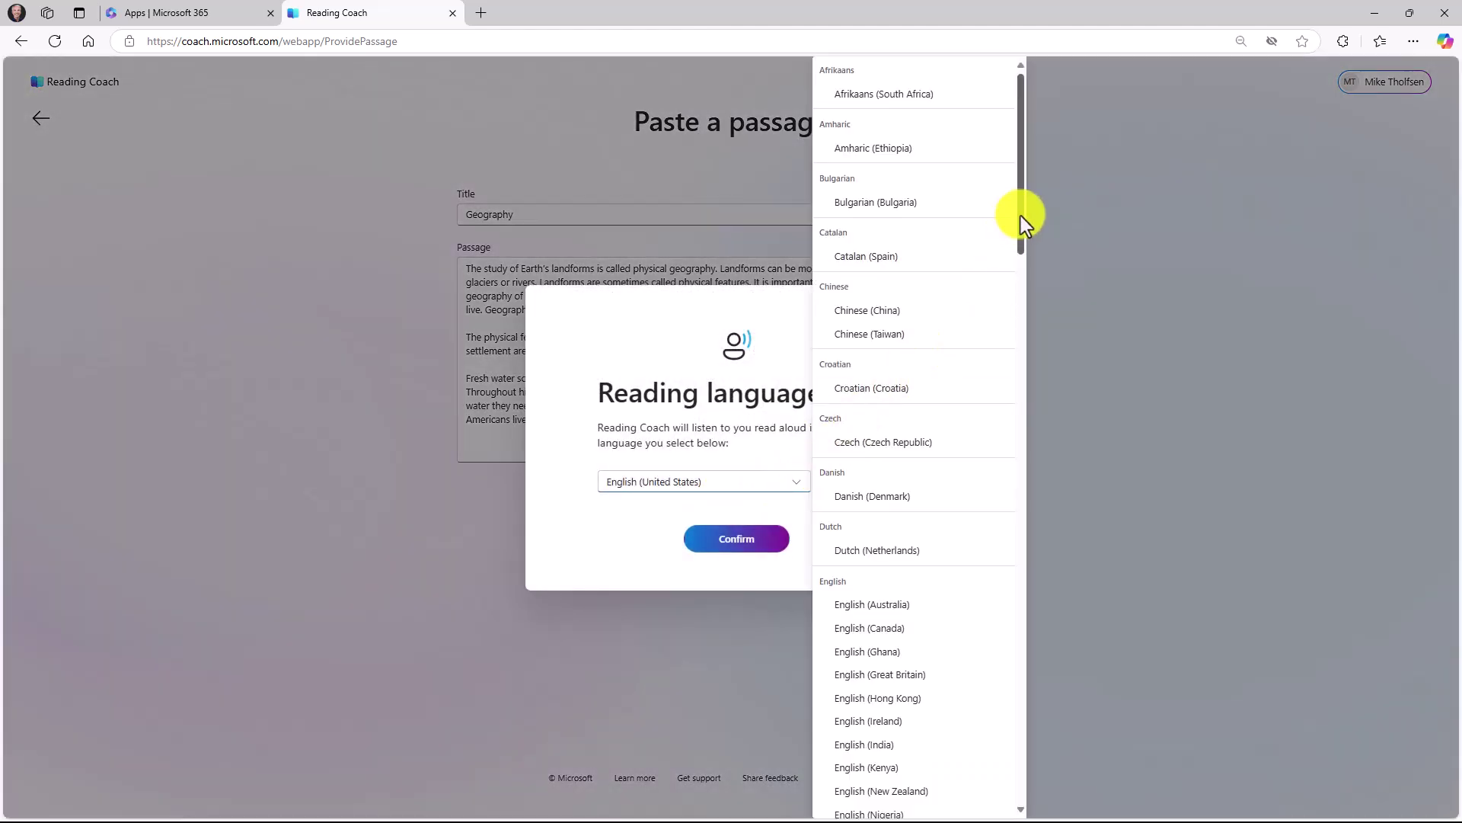
mouse_move(1020, 218)
mouse_down()
mouse_move(1009, 332)
mouse_move(1057, 515)
mouse_move(1030, 129)
mouse_up()
click(457, 349)
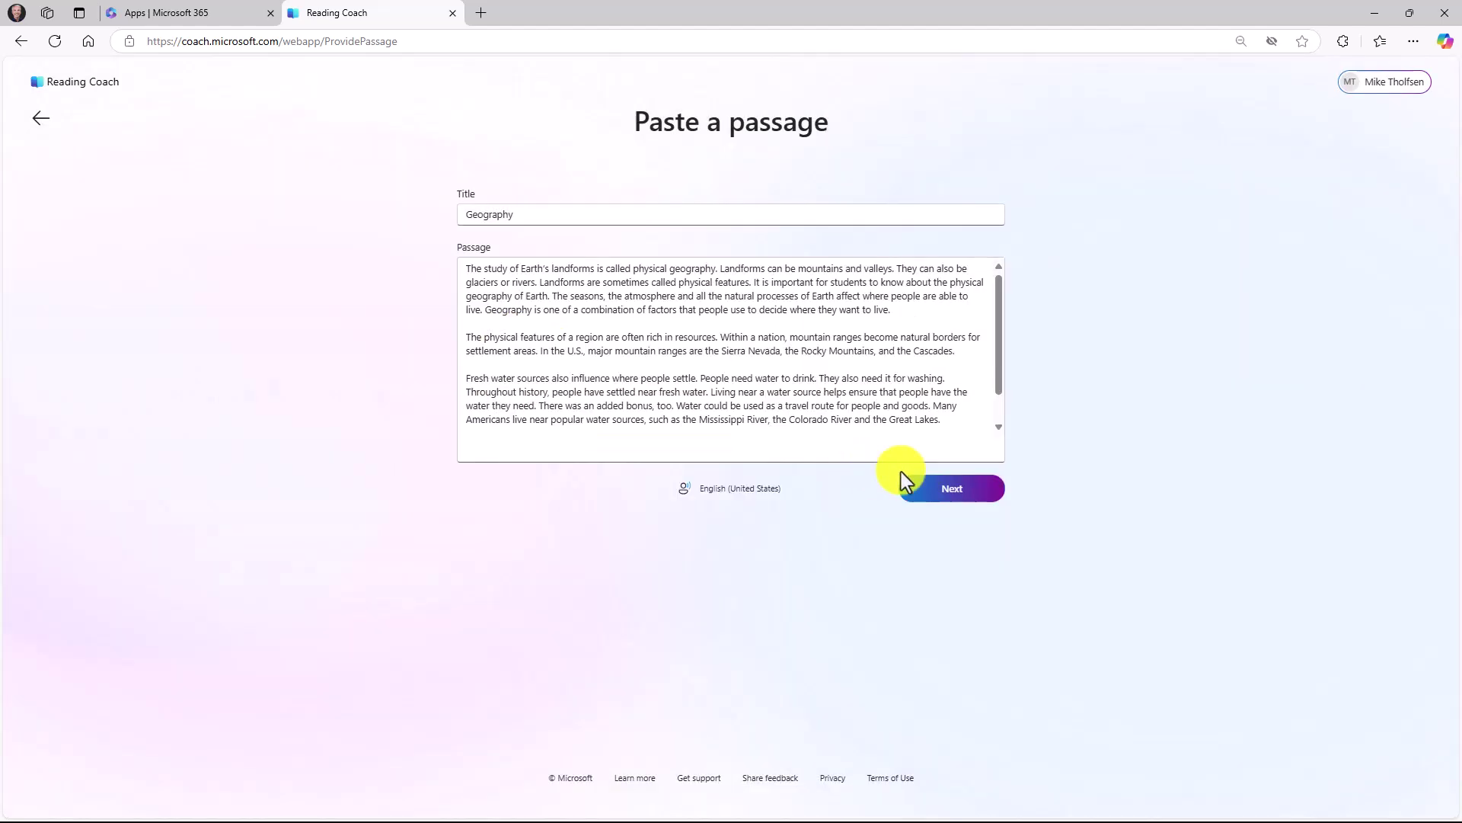
click(950, 493)
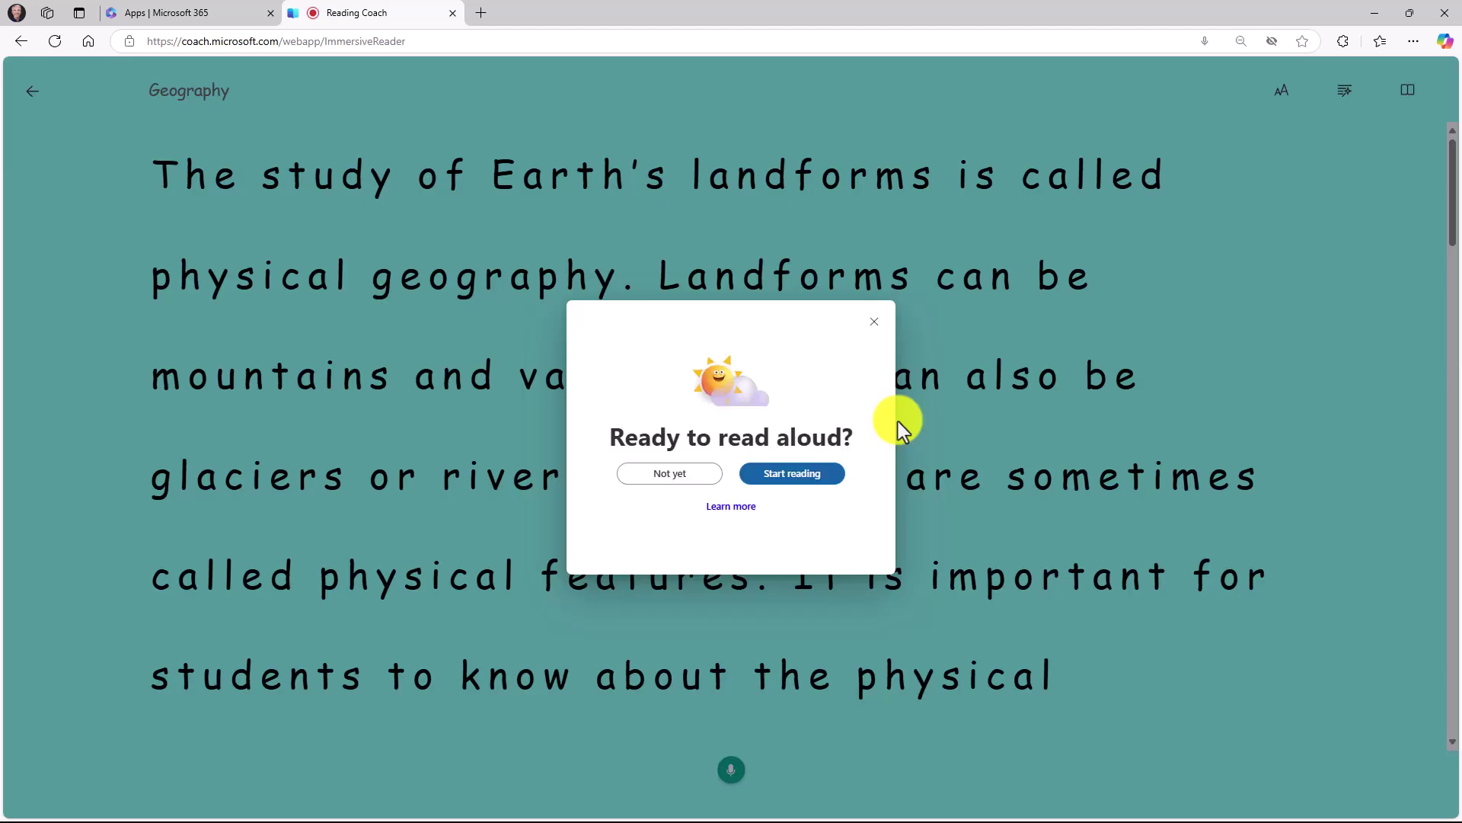
Decline reading aloud, leave the Geography passage, and return Home.
click(874, 321)
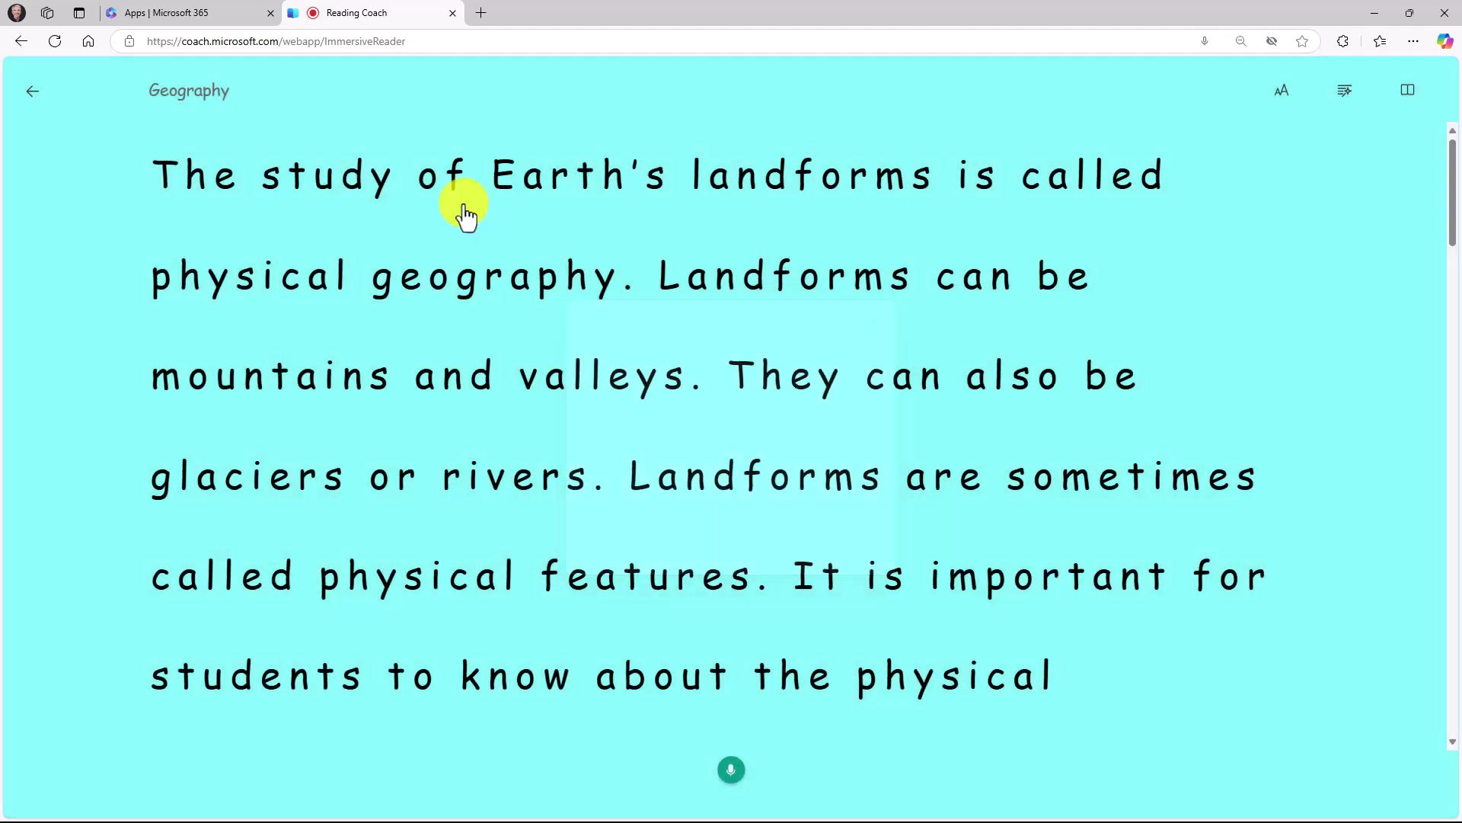
click(34, 92)
click(36, 118)
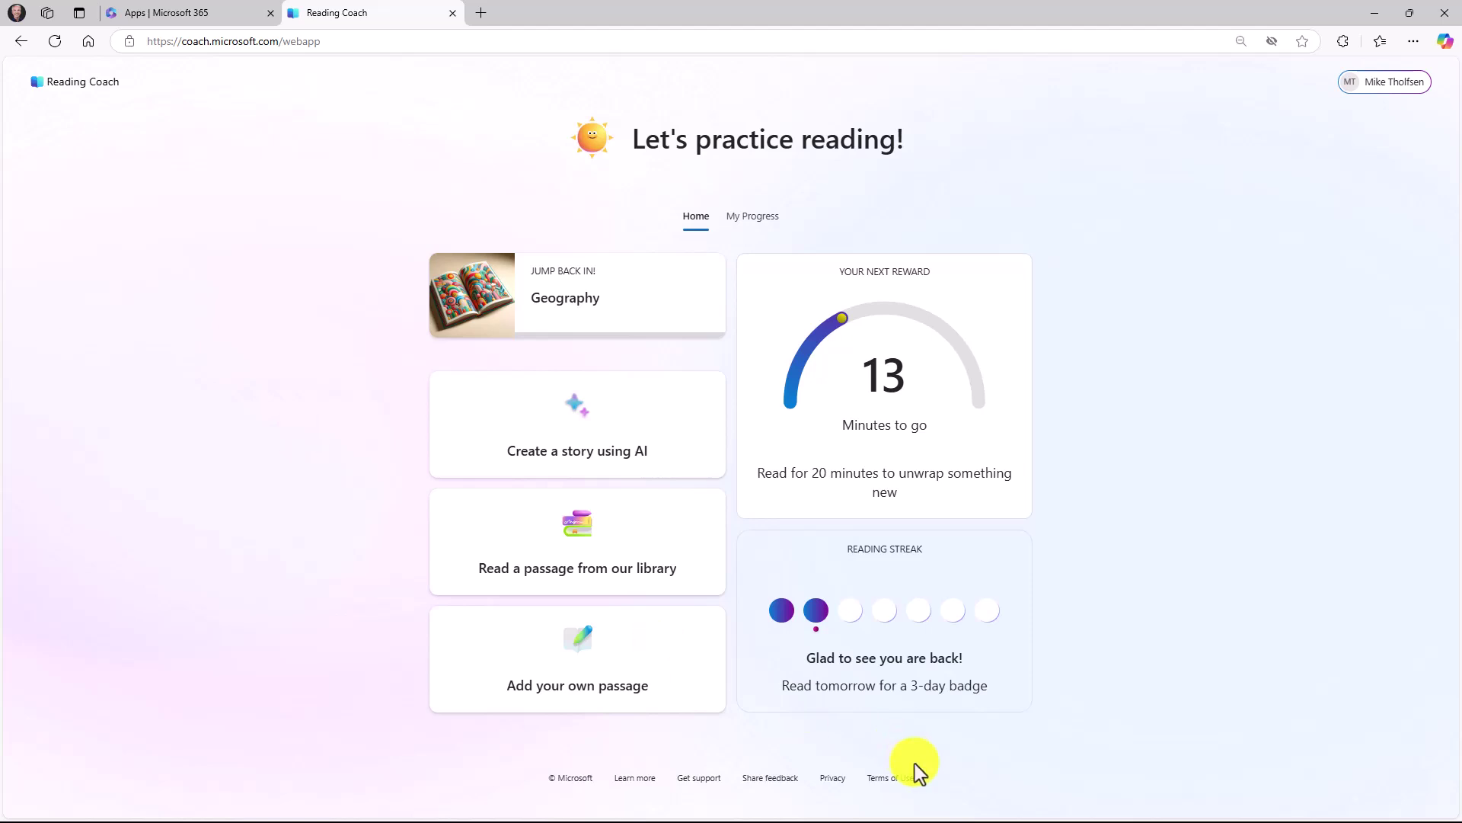
From the Start menu, open Microsoft Store's Reading Coach listing and launch the desktop app.
key(super)
click(935, 812)
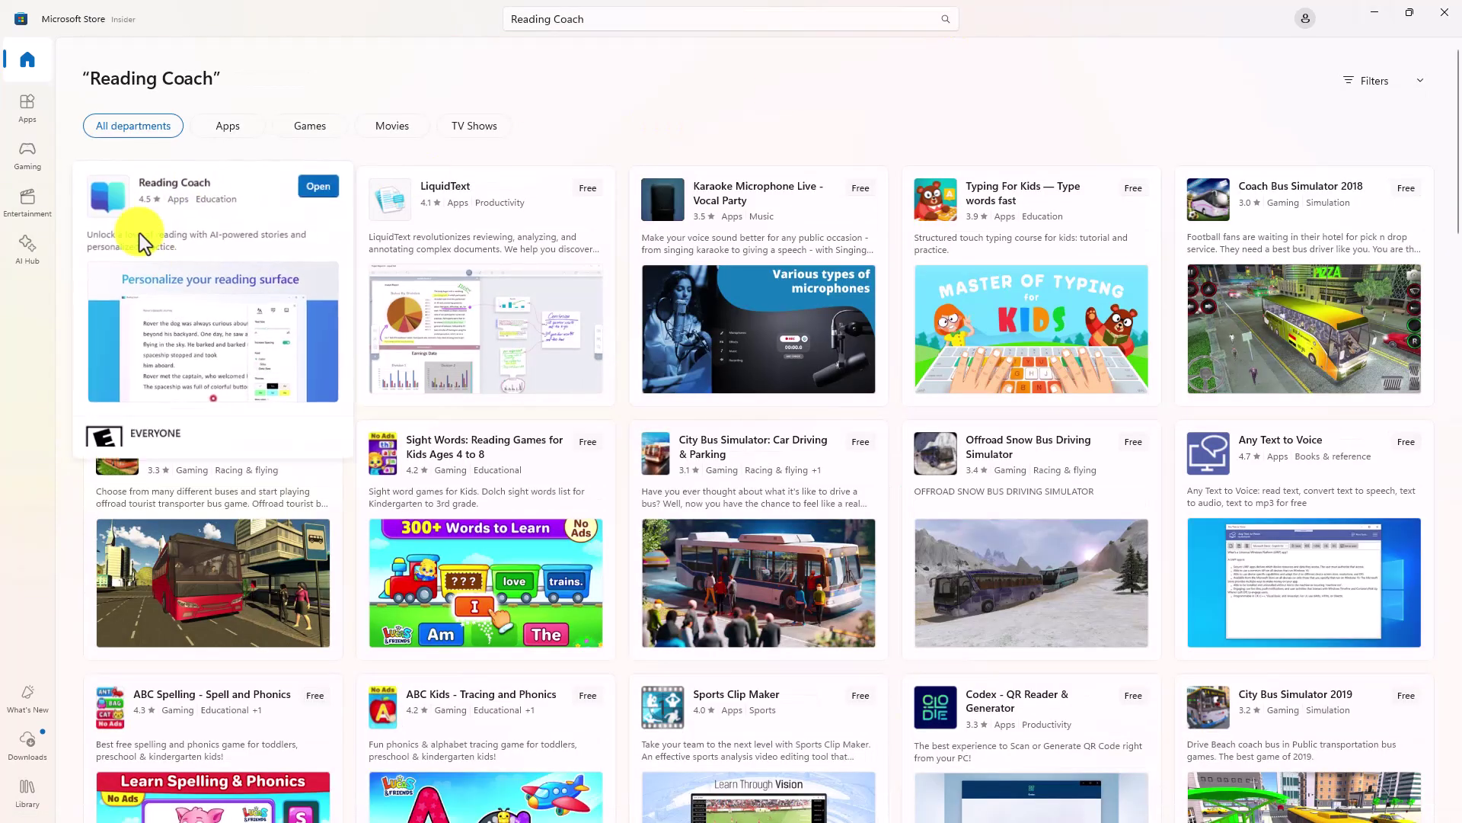
click(150, 266)
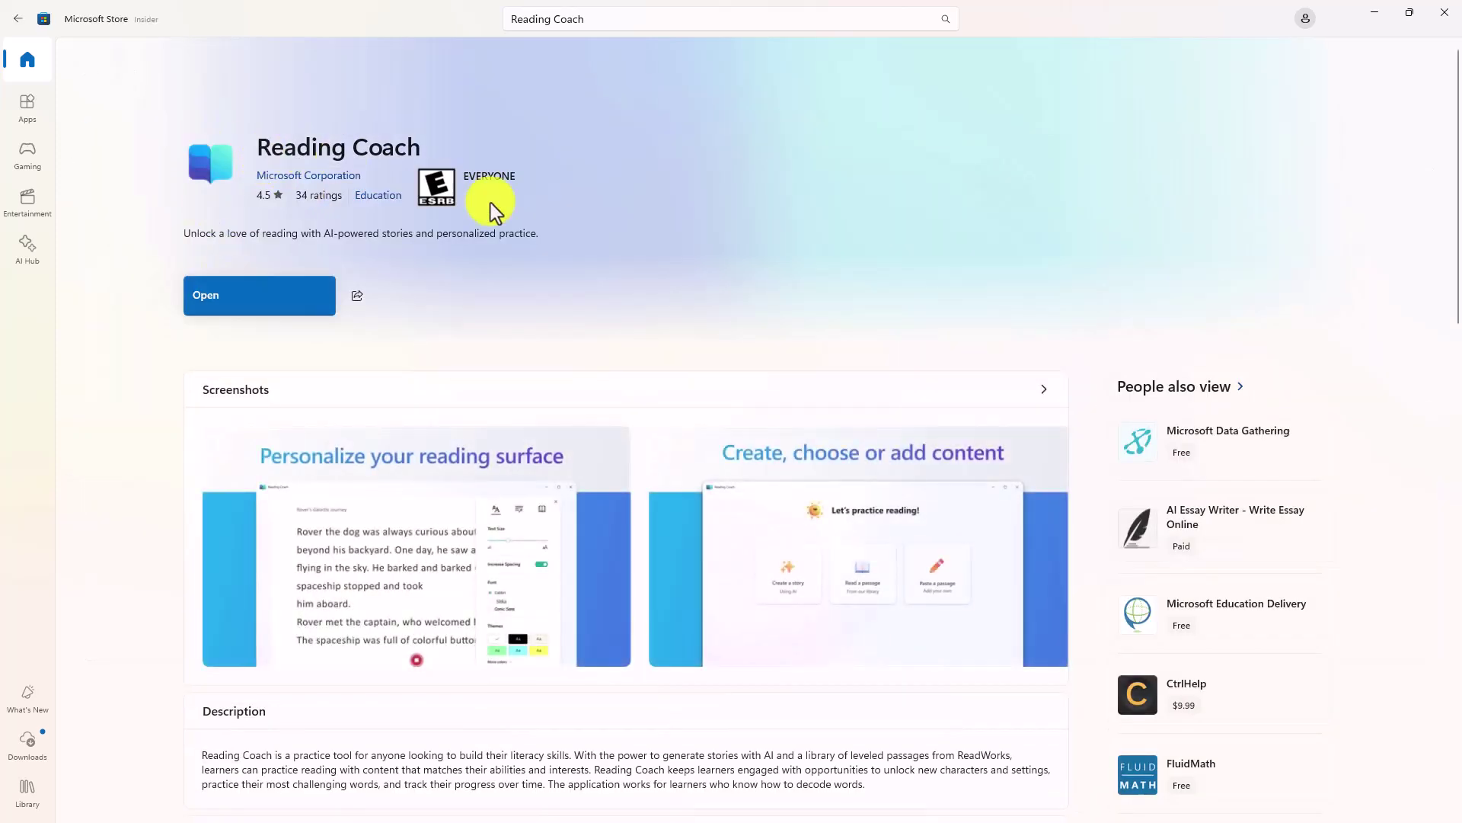
click(235, 294)
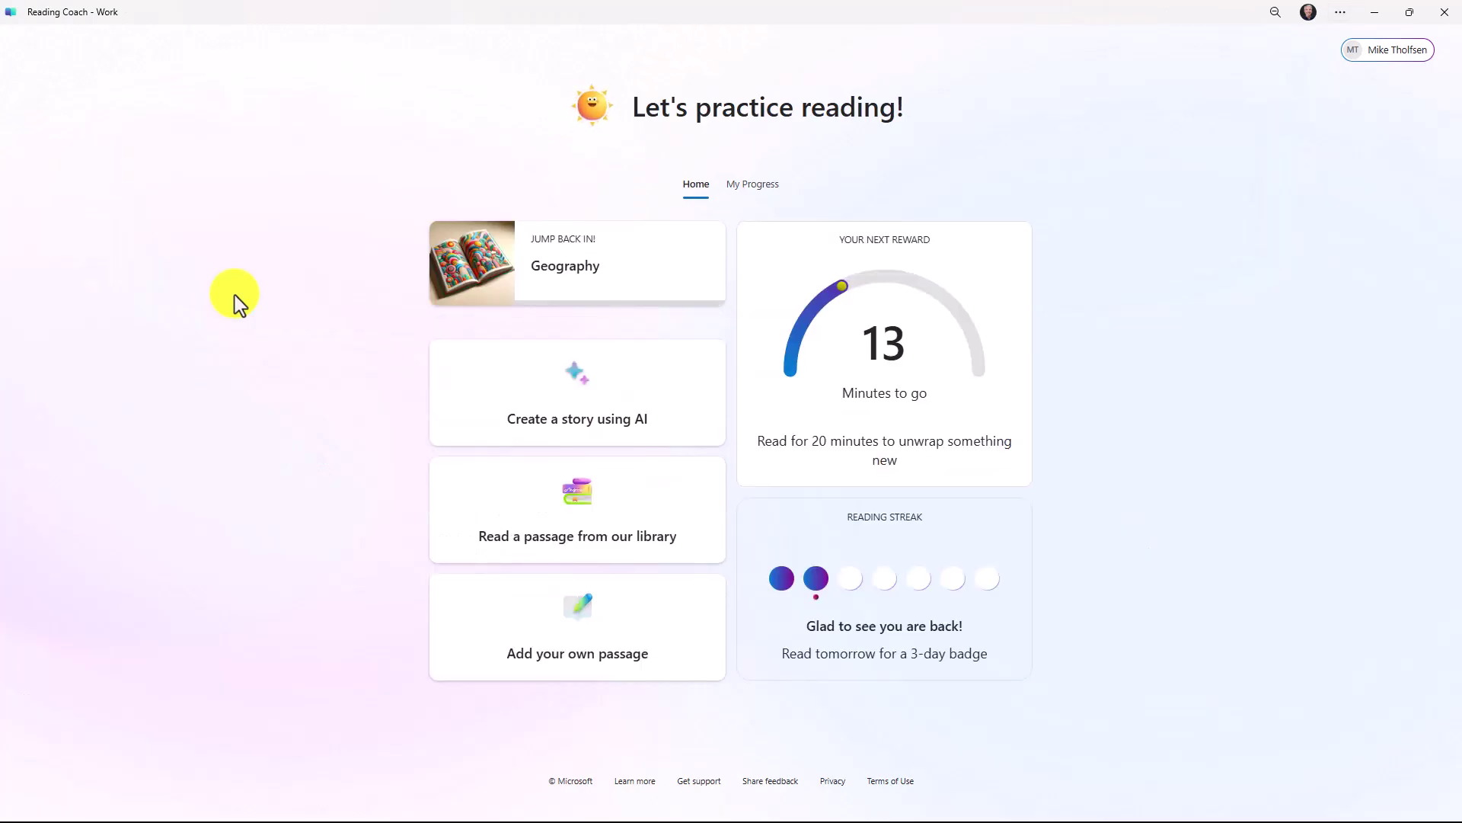
Preview the main-character choices for an AI story, then return home.
click(633, 388)
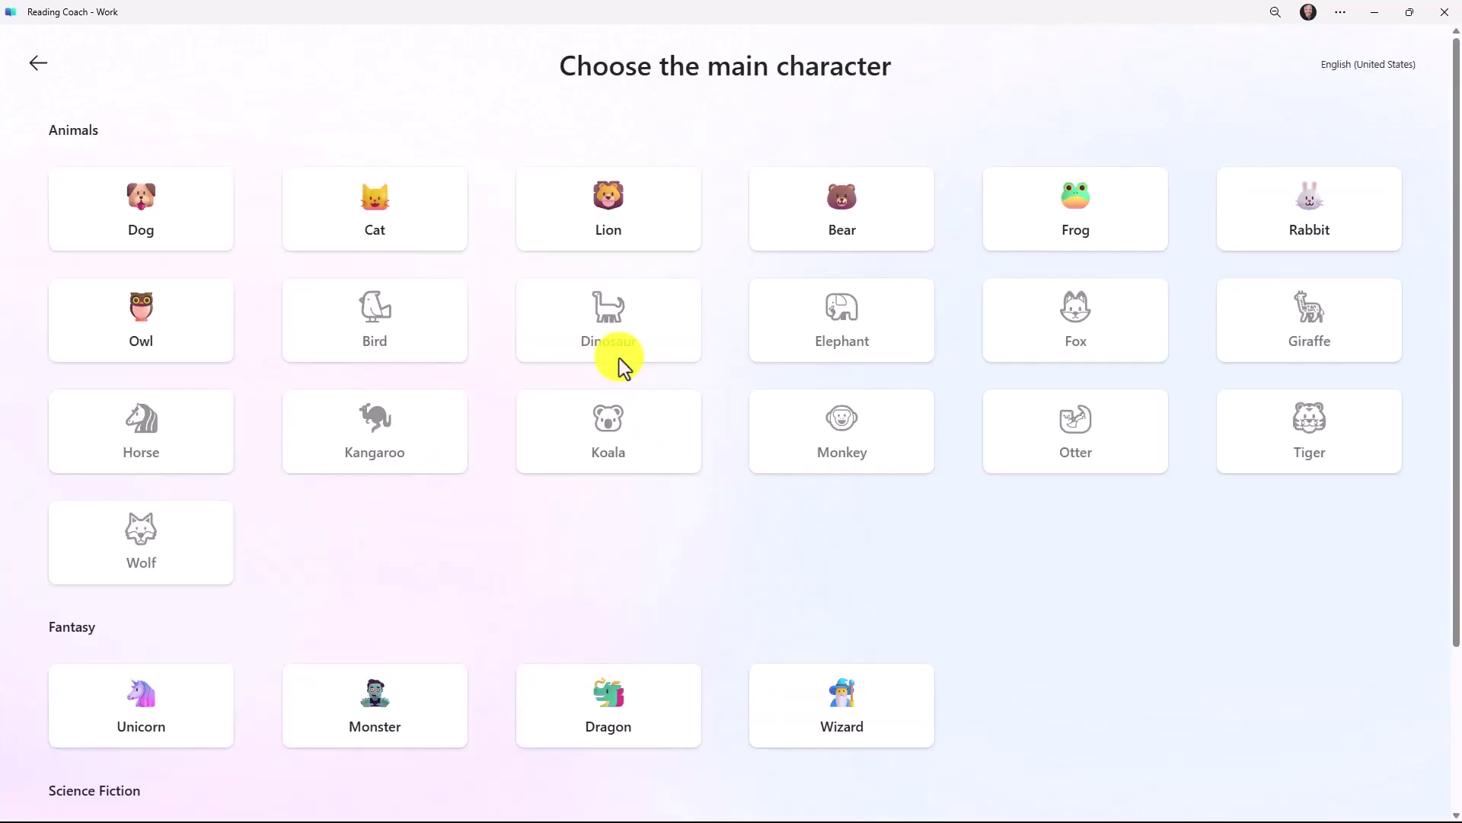
click(37, 62)
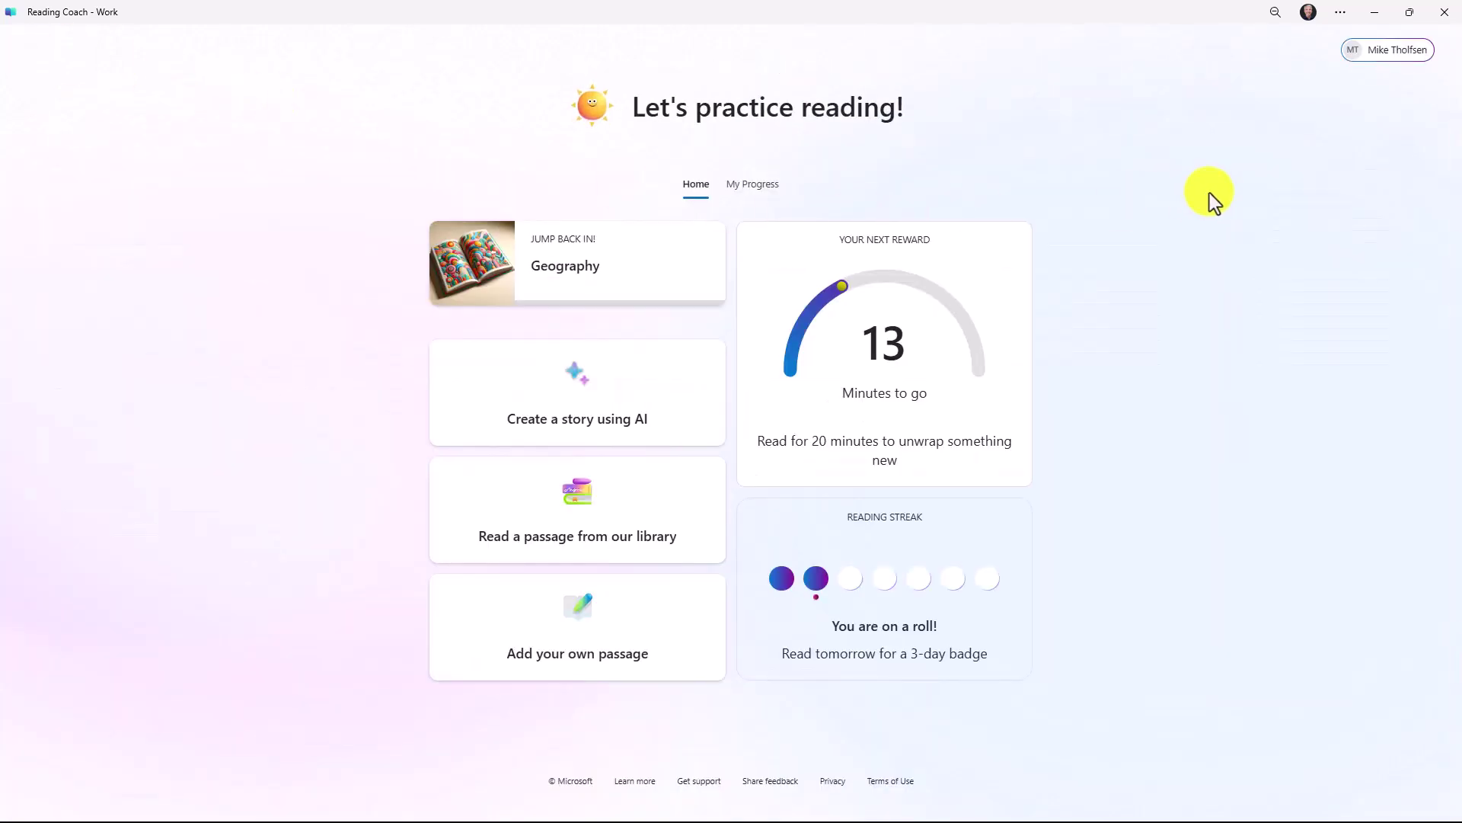